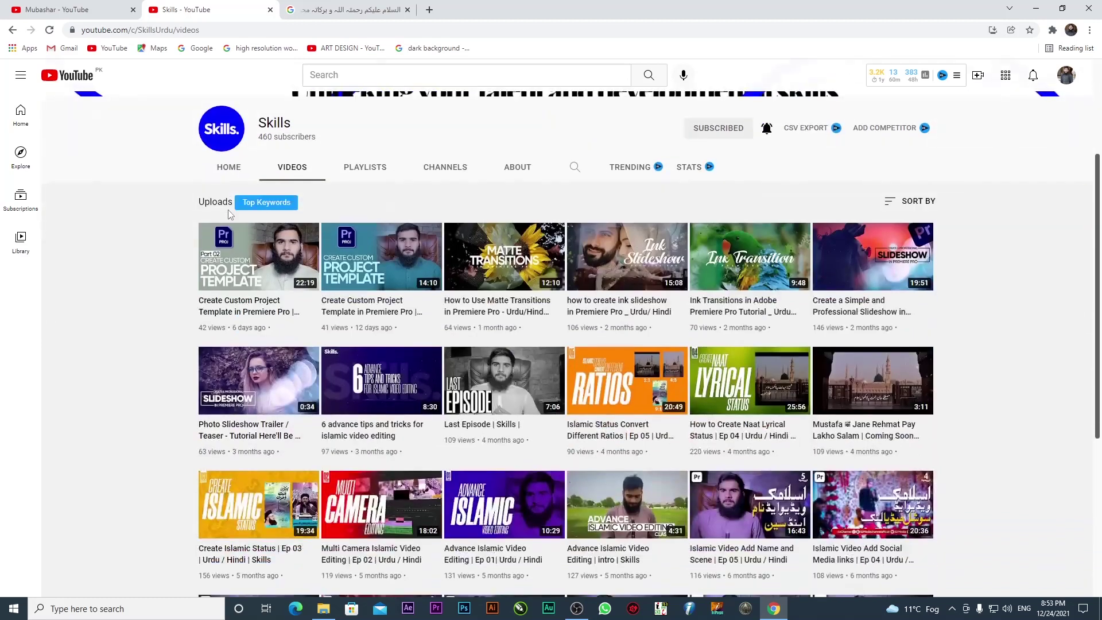
Open InPage 2009 and create a new one-page A4 portrait document with right-to-left direction
{"action": "mouse_move", "coordinate": [254, 266]}
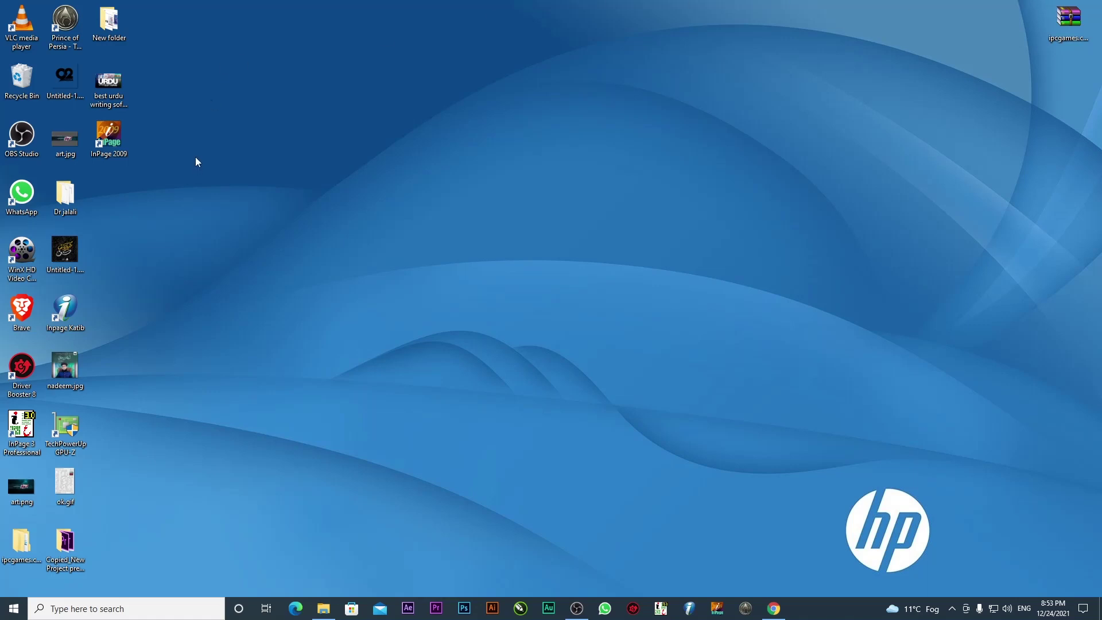
{"action": "double_click", "coordinate": [122, 136]}
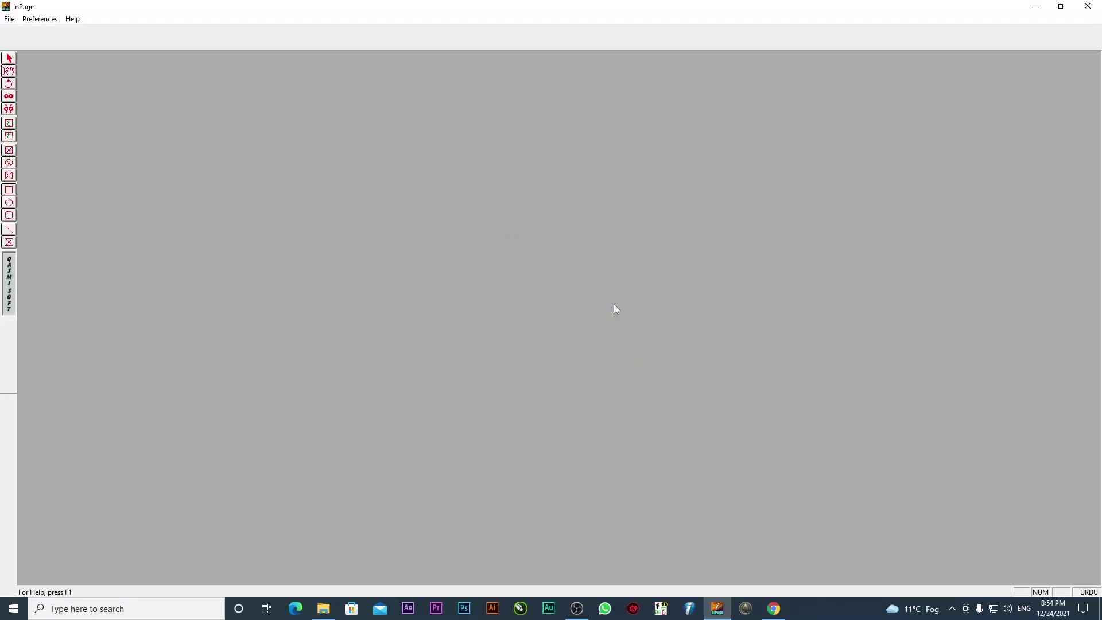
{"action": "left_click", "coordinate": [10, 19]}
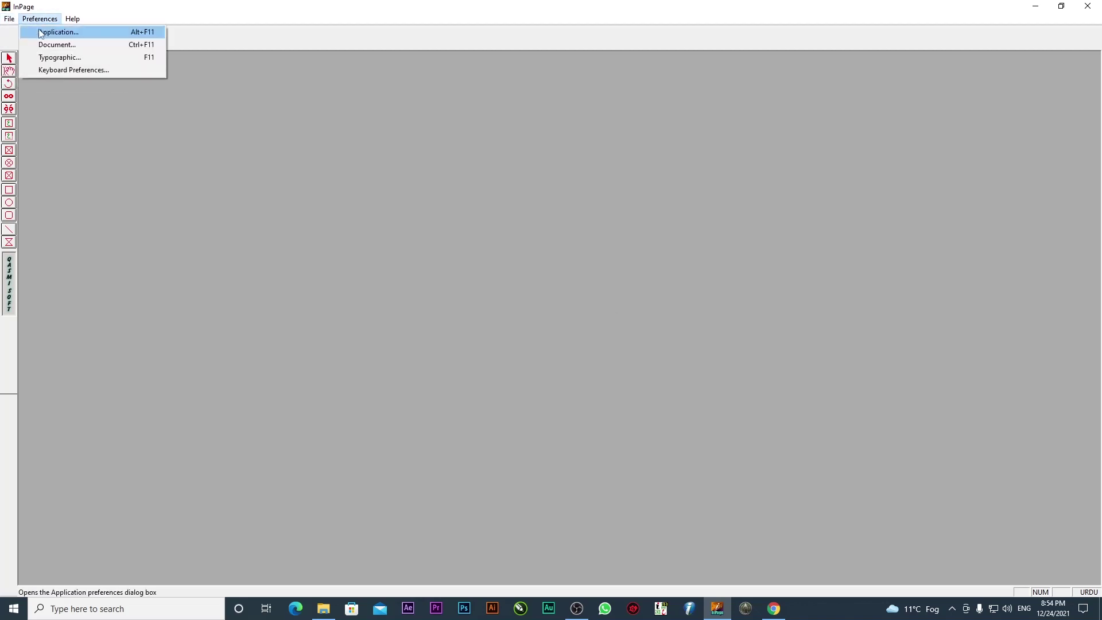
{"action": "left_click", "coordinate": [9, 35]}
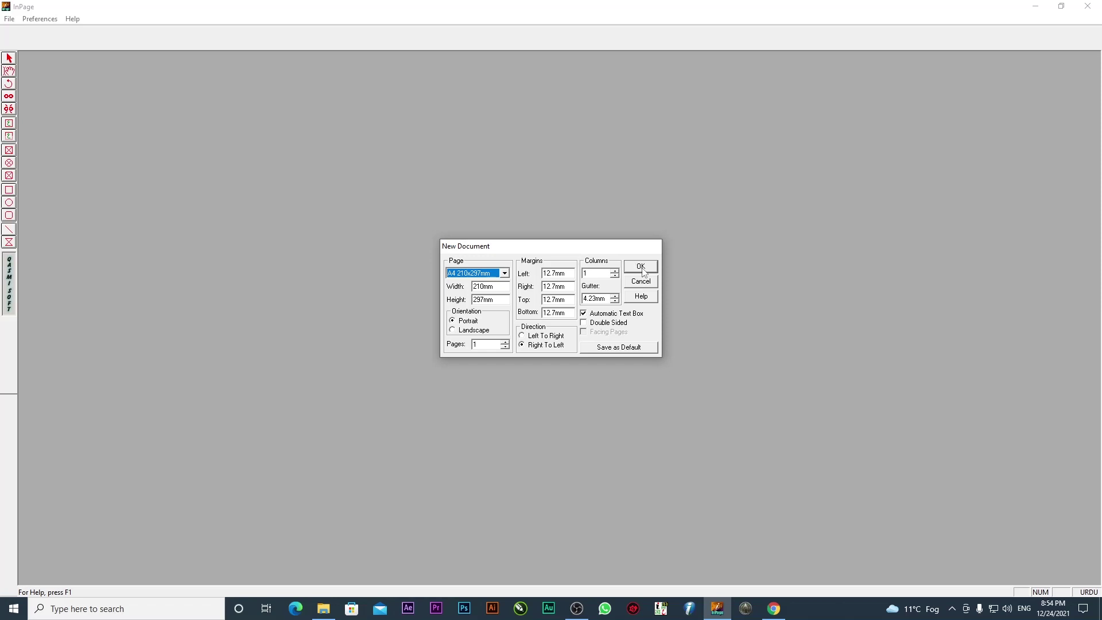
{"action": "left_click", "coordinate": [641, 267]}
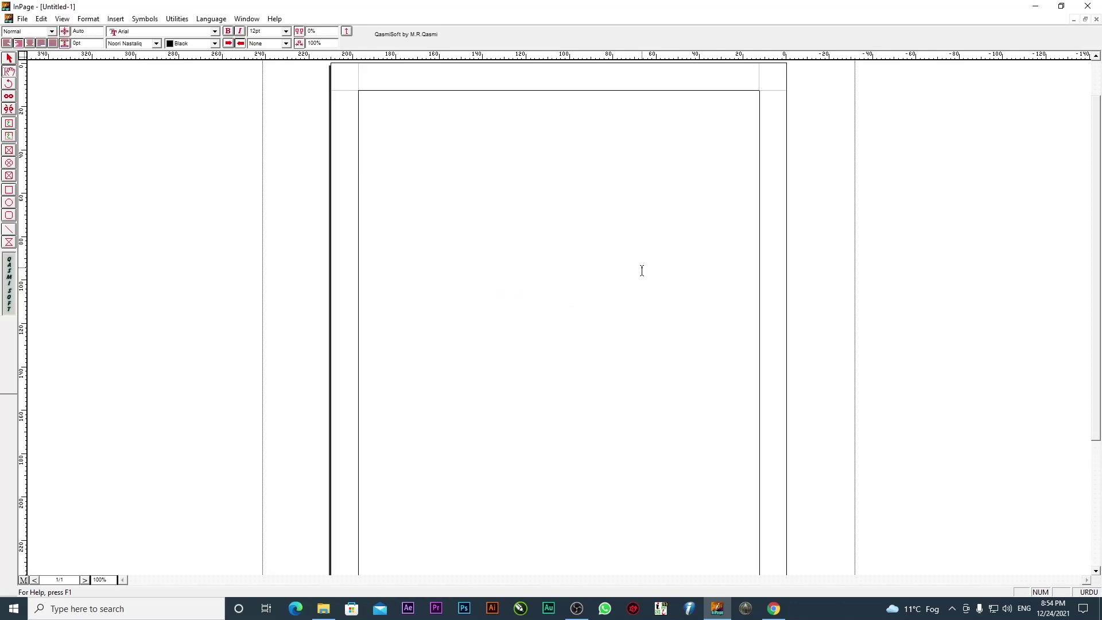
Enter the Urdu sample text رگڑس at the start of the page, clearing the mistyped attempts
{"action": "type", "text": "رف"}
{"action": "key", "text": "BackSpace"}
{"action": "key", "text": "BackSpace"}
{"action": "key", "text": "BackSpace"}
{"action": "type", "text": "رڑ"}
{"action": "type", "text": "س"}
{"action": "key", "text": "ctrl+a"}
{"action": "key", "text": "Delete"}
{"action": "type", "text": "ککس"}
Set the font size of the Urdu sample text to 72 pt
{"action": "left_click_drag", "start_coordinate": [696, 113], "coordinate": [798, 110]}
{"action": "left_click", "coordinate": [286, 31]}
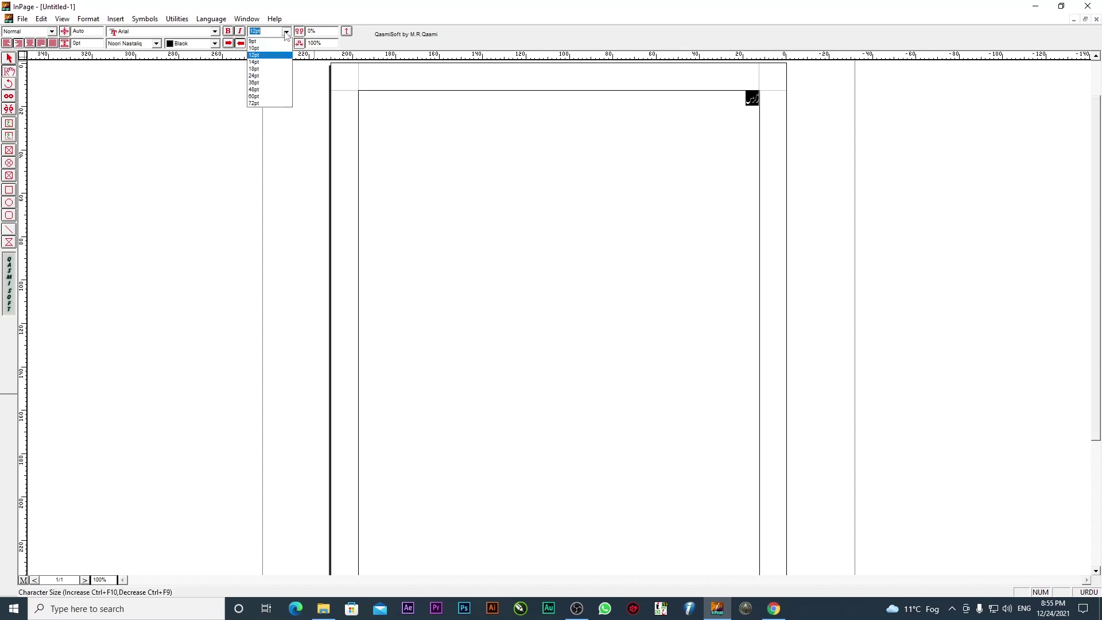
{"action": "left_click", "coordinate": [265, 104]}
{"action": "left_click", "coordinate": [507, 191]}
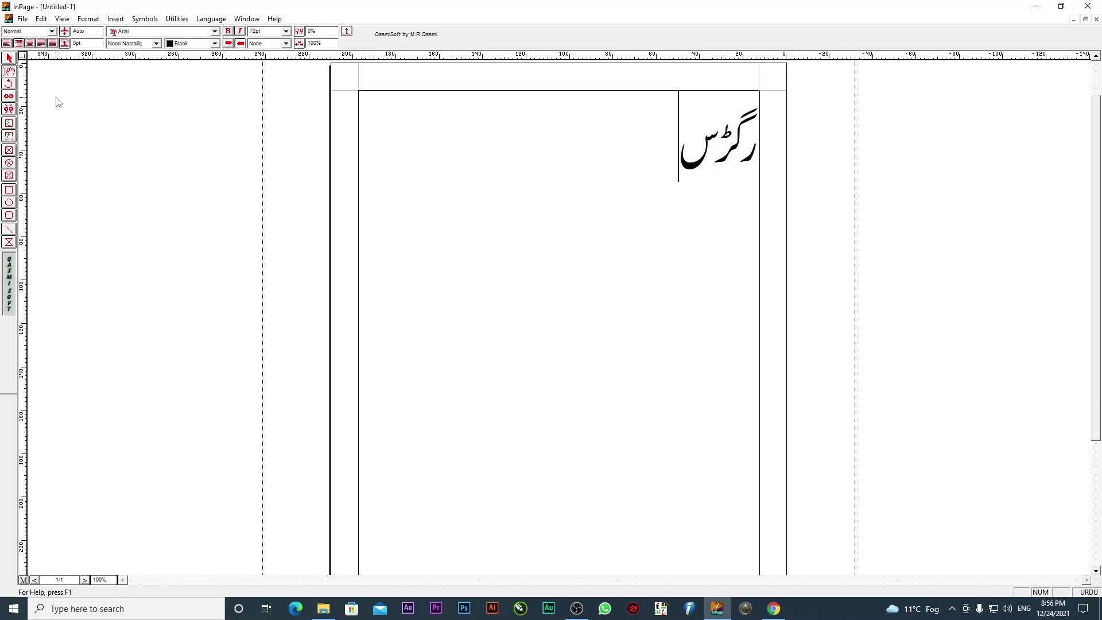
Change the keyboard layout to Phonetic in the keyboard preferences and apply it
{"action": "left_click_drag", "start_coordinate": [485, 149], "coordinate": [765, 184]}
{"action": "left_click", "coordinate": [419, 184]}
{"action": "left_click", "coordinate": [42, 21]}
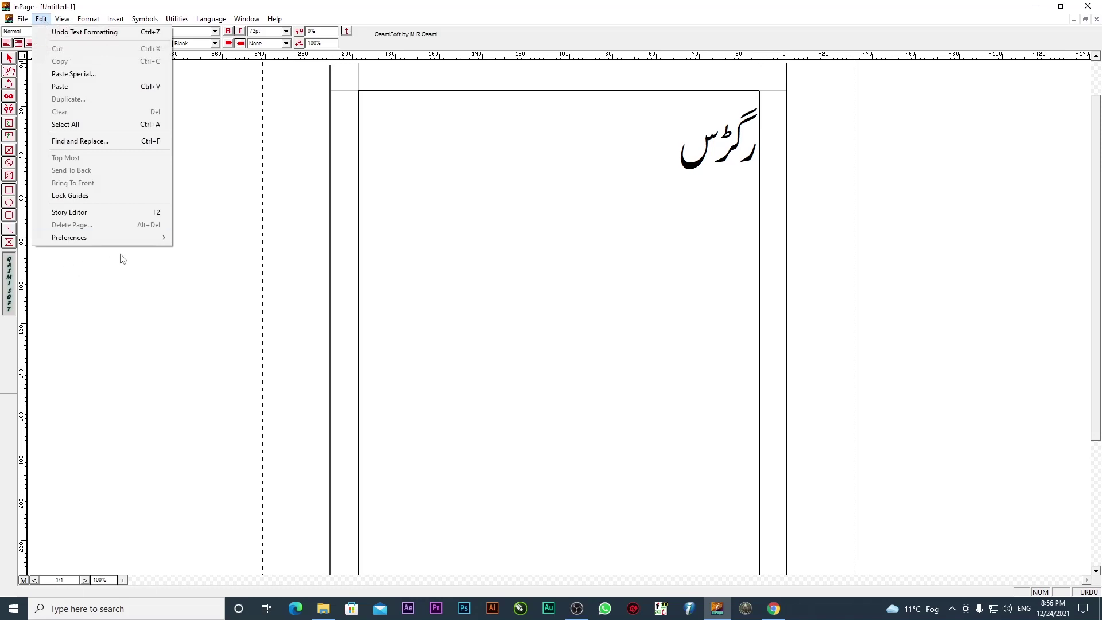
{"action": "mouse_move", "coordinate": [96, 248]}
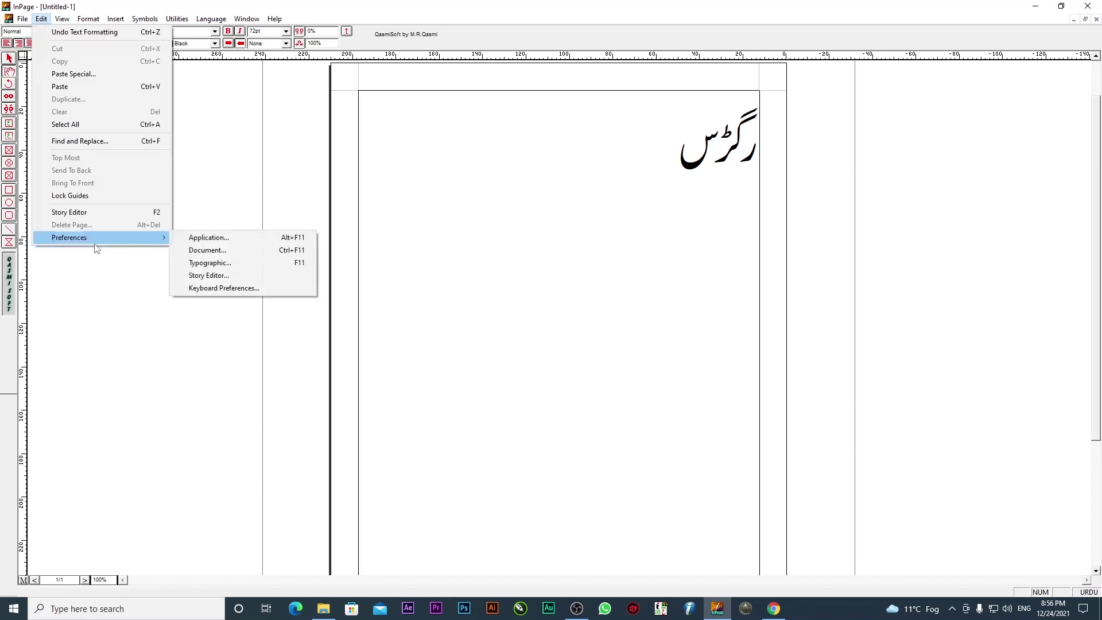
{"action": "left_click", "coordinate": [248, 289]}
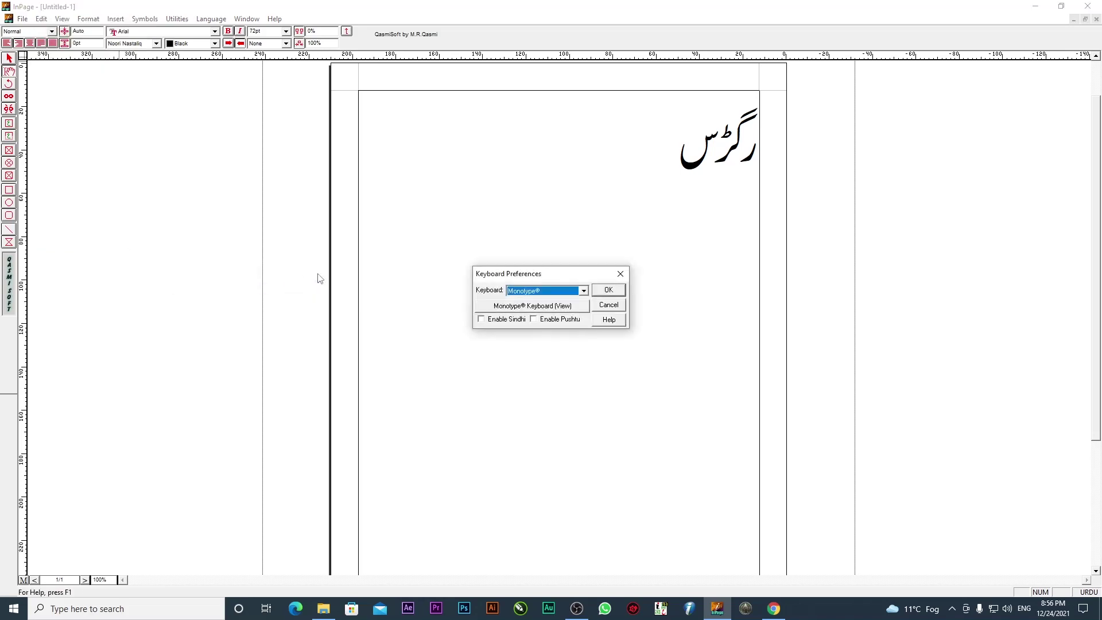
{"action": "left_click_drag", "start_coordinate": [497, 279], "coordinate": [328, 286]}
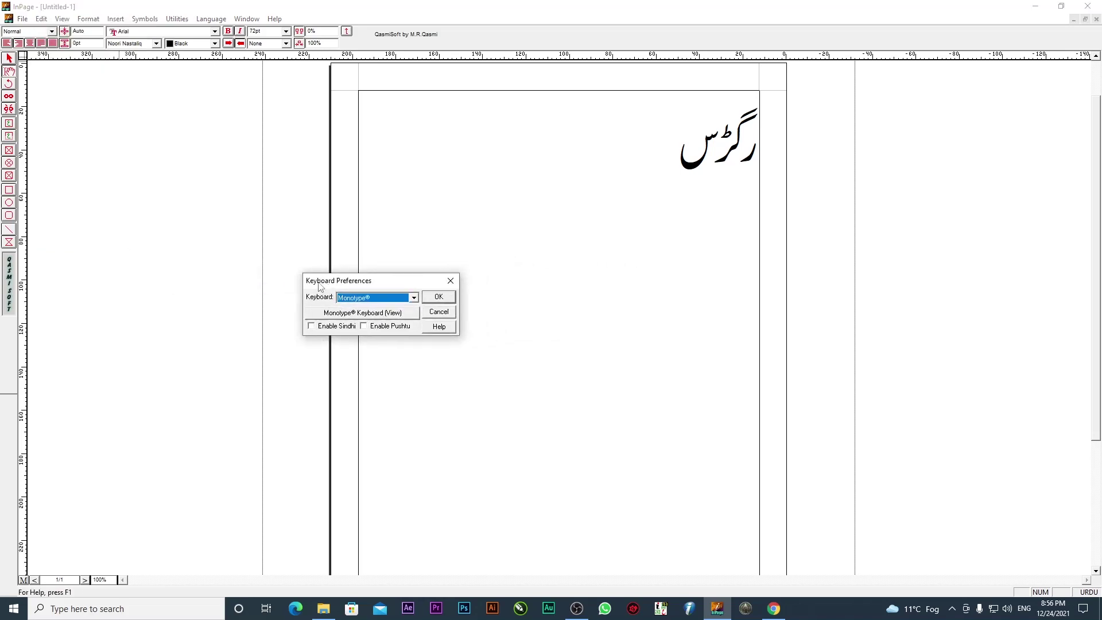
{"action": "left_click", "coordinate": [368, 299]}
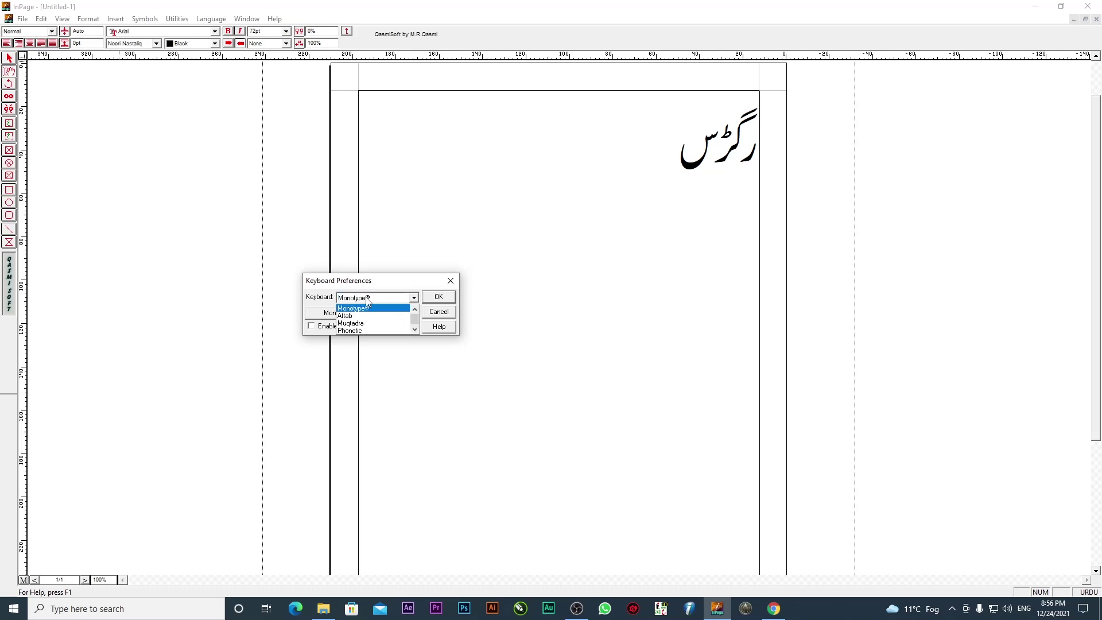
{"action": "left_click", "coordinate": [388, 331]}
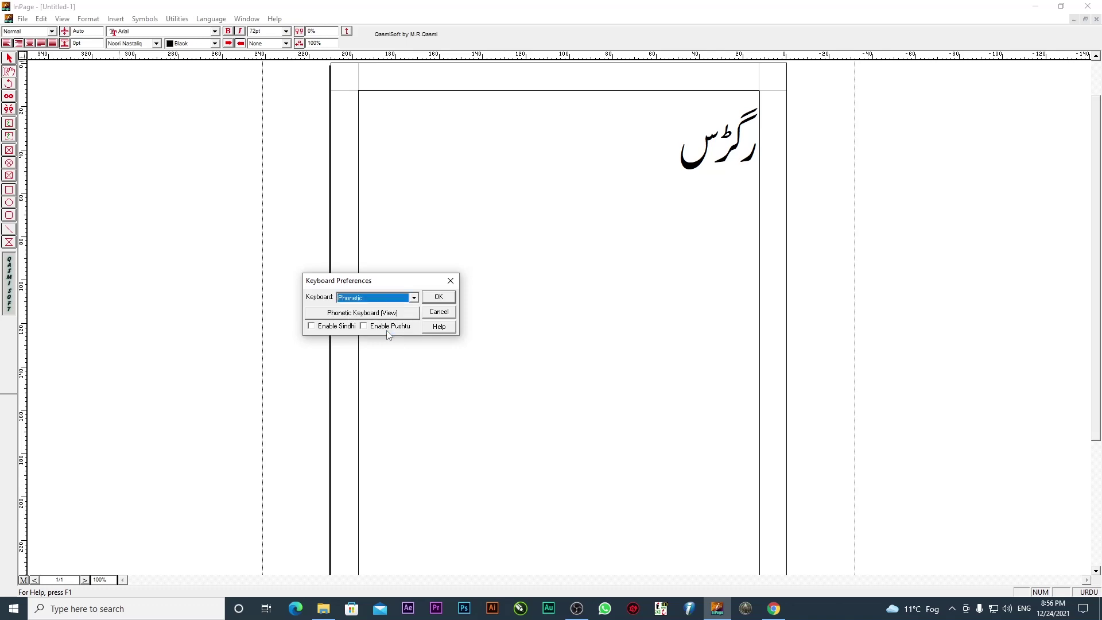
{"action": "left_click", "coordinate": [439, 297]}
Replace the sample text on the page with the author's first name in Urdu
{"action": "key", "text": "ctrl+a"}
{"action": "key", "text": "Delete"}
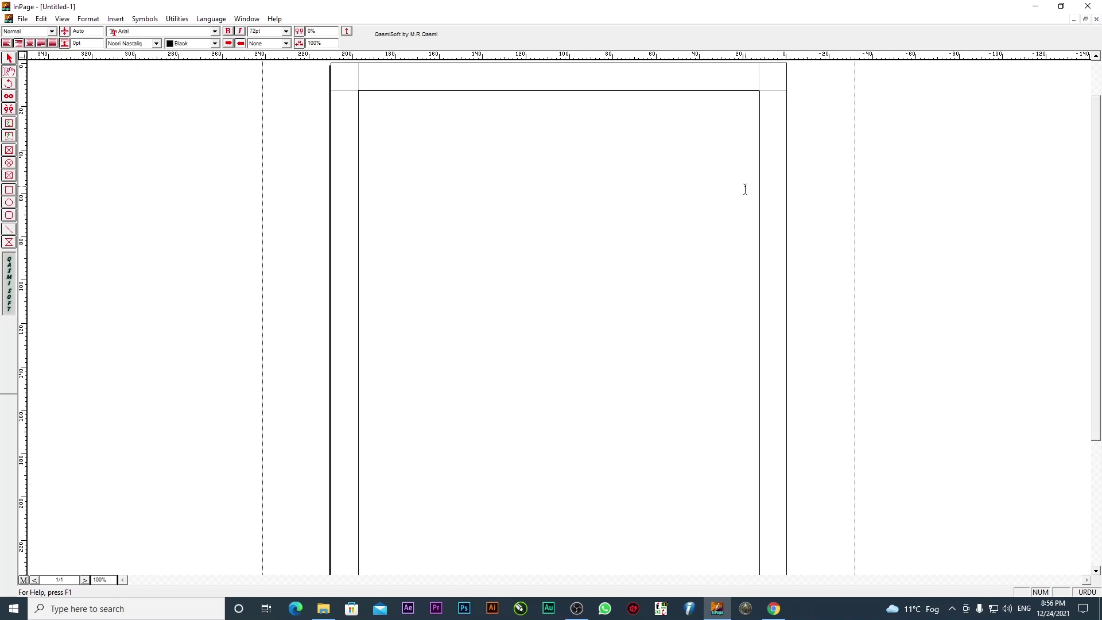
{"action": "type", "text": "مبشر"}
Select the first name, then view the Phonetic keyboard's key chart from the keyboard preferences
{"action": "left_click_drag", "start_coordinate": [691, 83], "coordinate": [854, 184]}
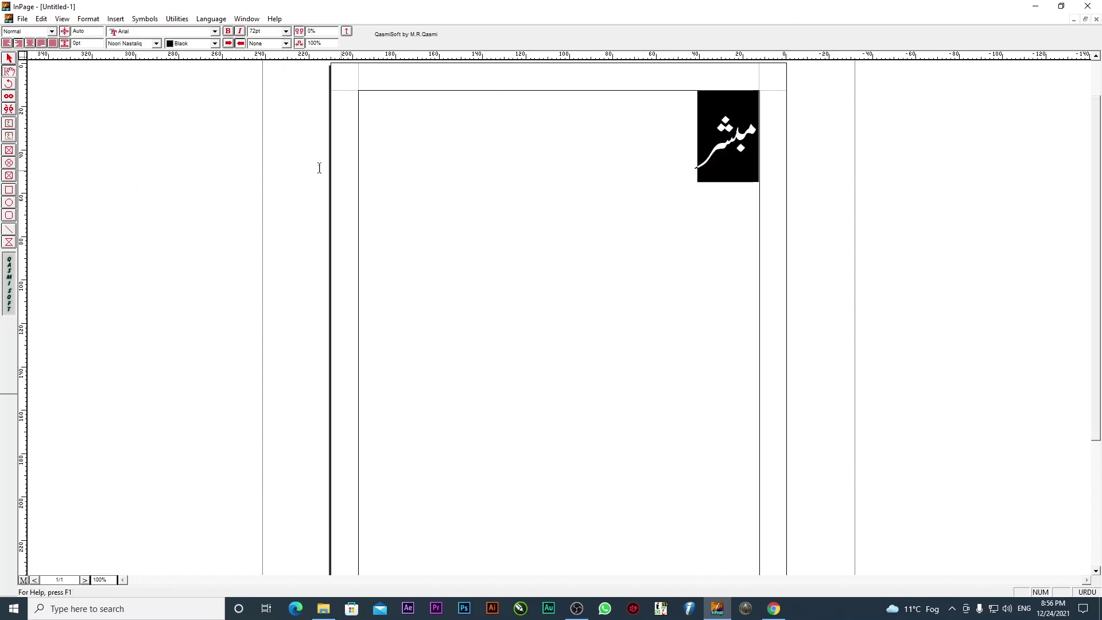
{"action": "left_click", "coordinate": [41, 18]}
{"action": "mouse_move", "coordinate": [130, 238]}
{"action": "left_click", "coordinate": [270, 288]}
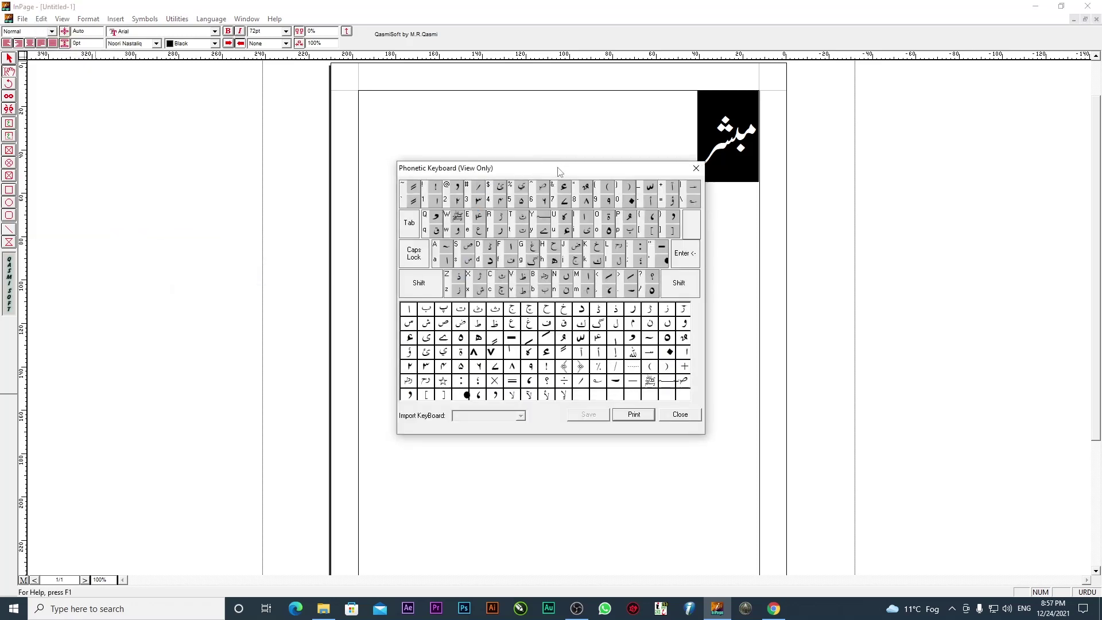
{"action": "left_click_drag", "start_coordinate": [558, 172], "coordinate": [395, 186]}
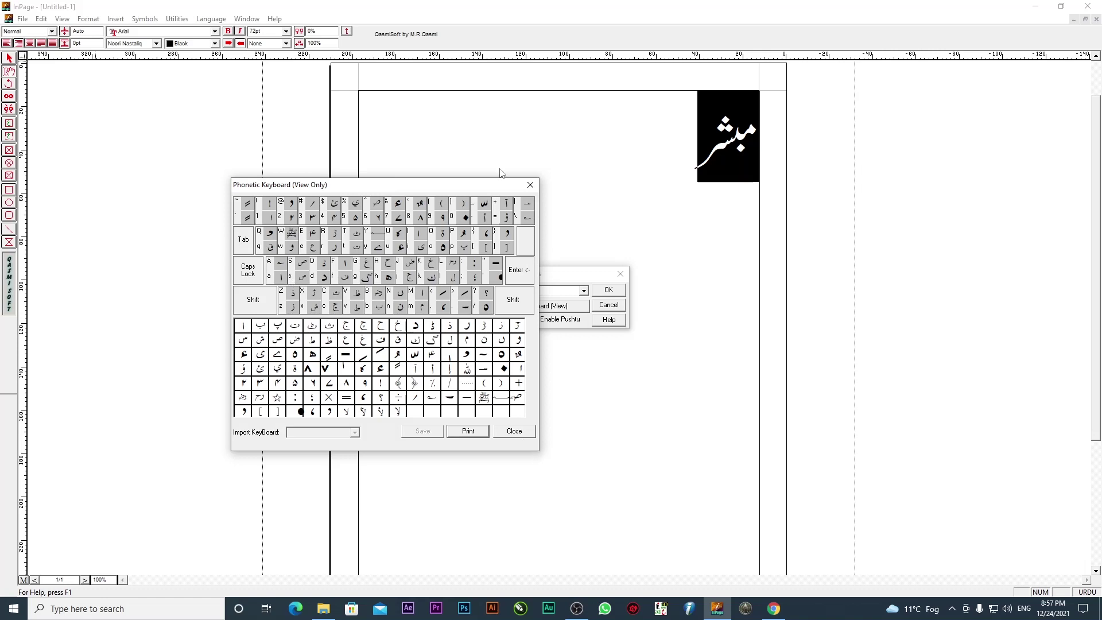
{"action": "left_click_drag", "start_coordinate": [471, 185], "coordinate": [544, 174]}
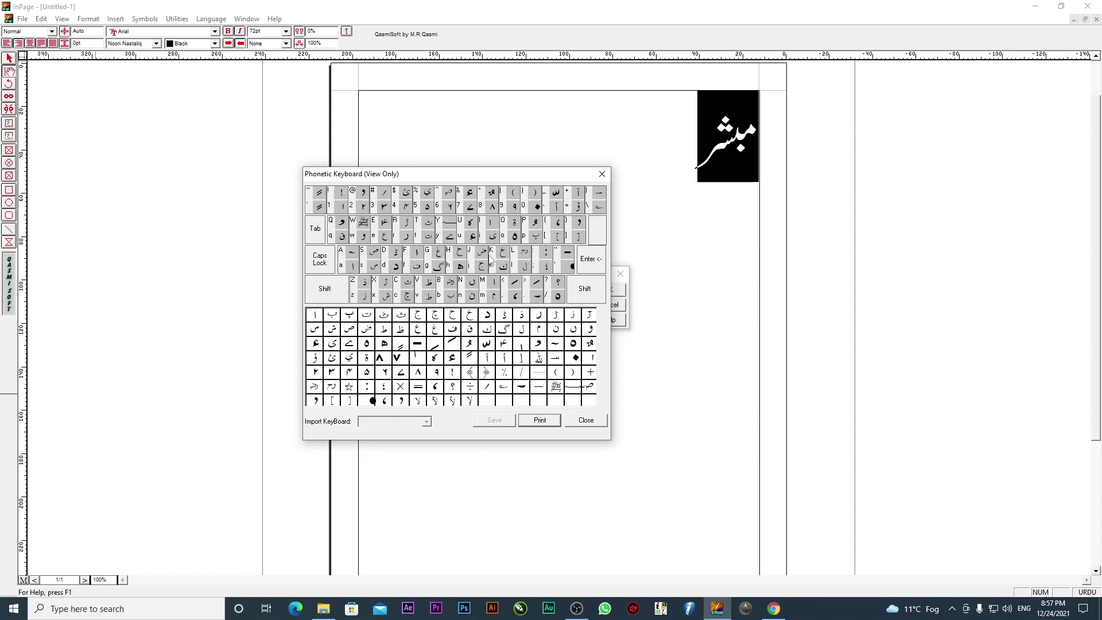
{"action": "left_click", "coordinate": [591, 422]}
Select the Monotype keyboard in the keyboard preferences and view its key chart for comparison
{"action": "left_click", "coordinate": [529, 293]}
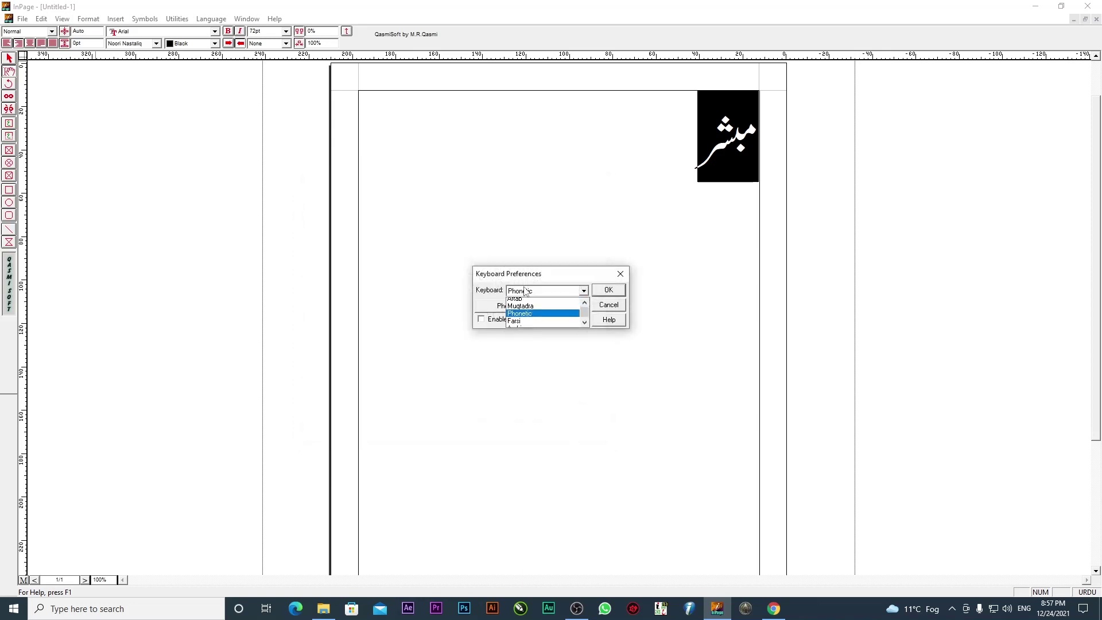
{"action": "left_click", "coordinate": [545, 301]}
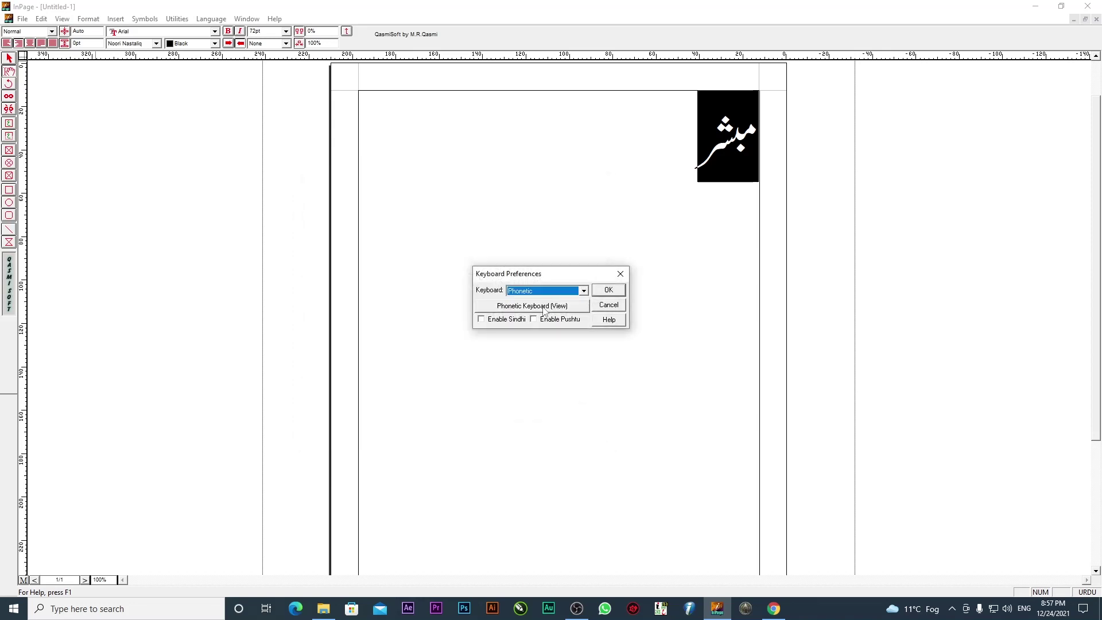
{"action": "left_click", "coordinate": [555, 292]}
{"action": "left_click", "coordinate": [550, 307]}
{"action": "left_click", "coordinate": [517, 306]}
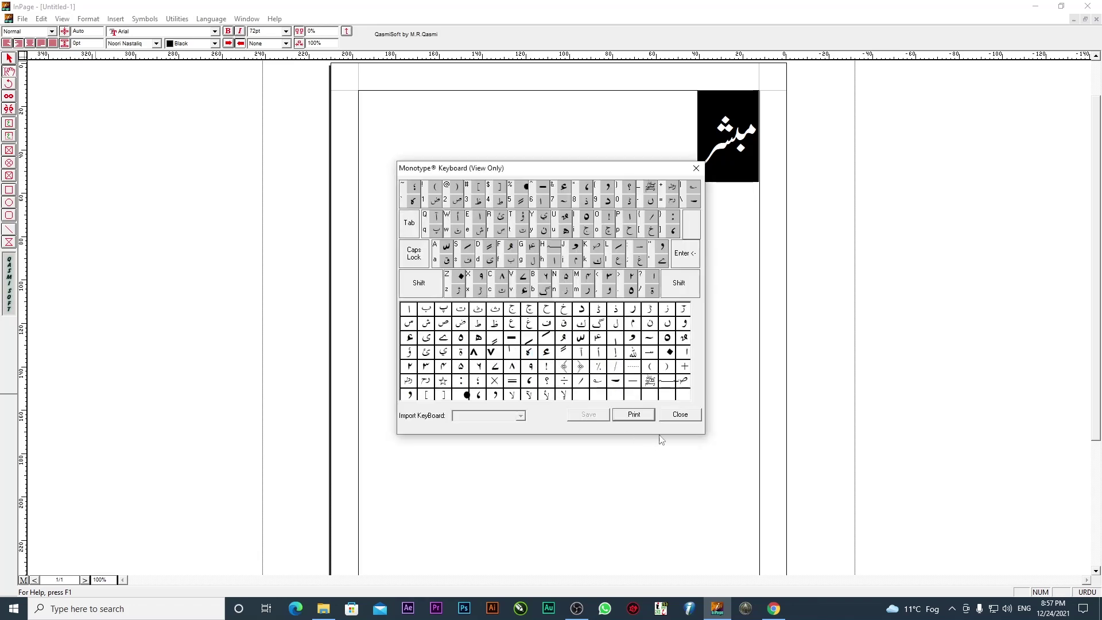
{"action": "left_click", "coordinate": [682, 417]}
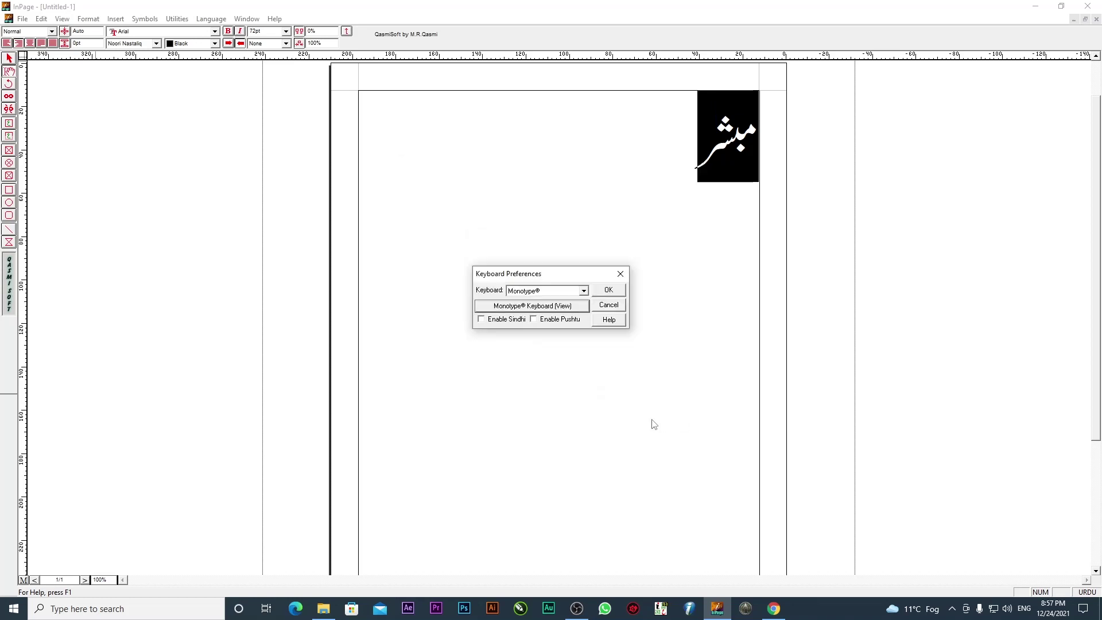
Set the keyboard layout back to Phonetic and confirm the keyboard preferences
{"action": "left_click", "coordinate": [583, 292]}
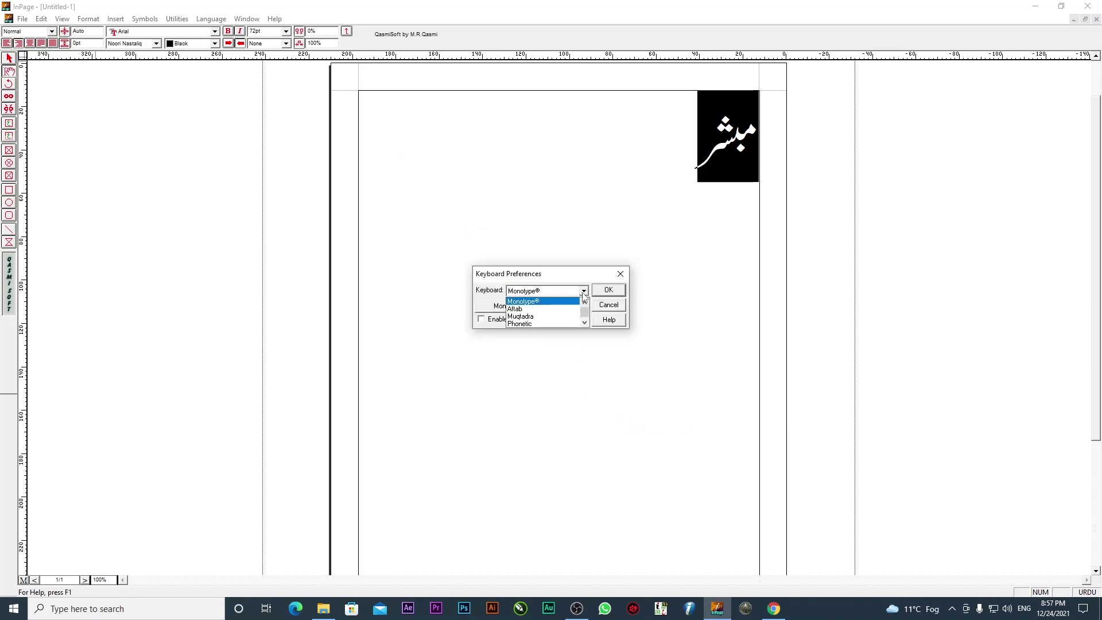
{"action": "left_click", "coordinate": [556, 324]}
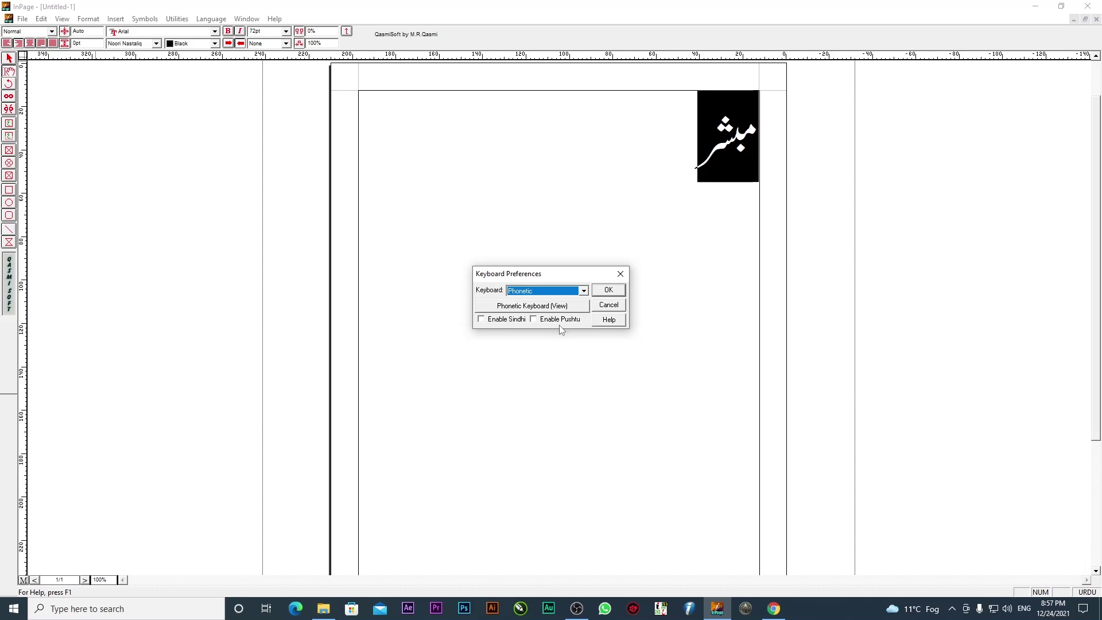
{"action": "left_click", "coordinate": [612, 295]}
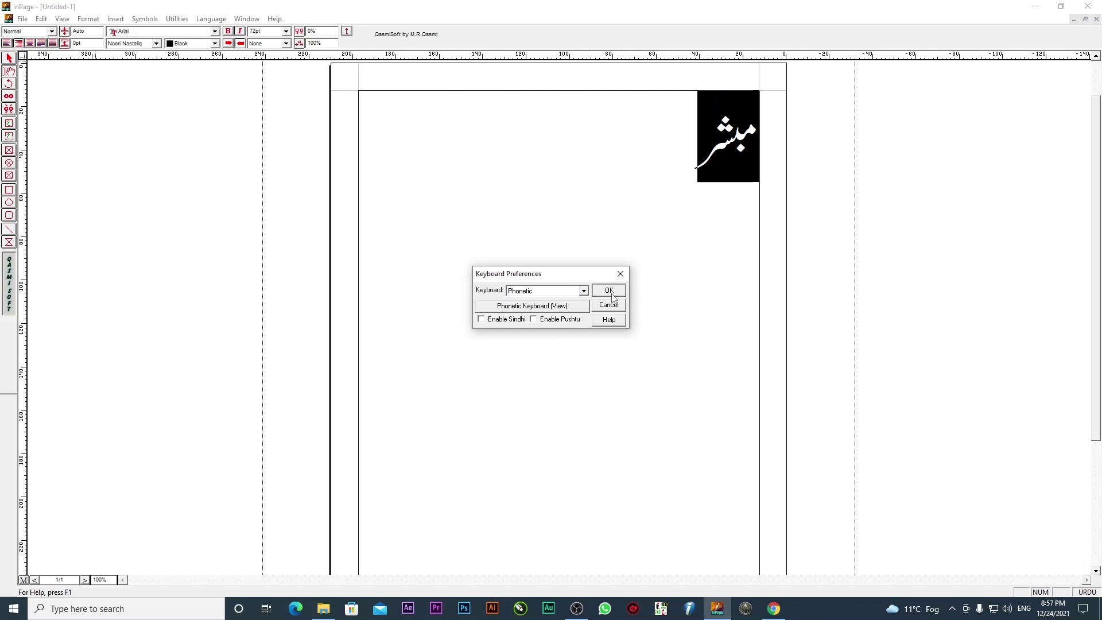
{"action": "left_click", "coordinate": [609, 291]}
Delete the selected first name and retype it in Urdu with the Phonetic layout
{"action": "key", "text": "BackSpace"}
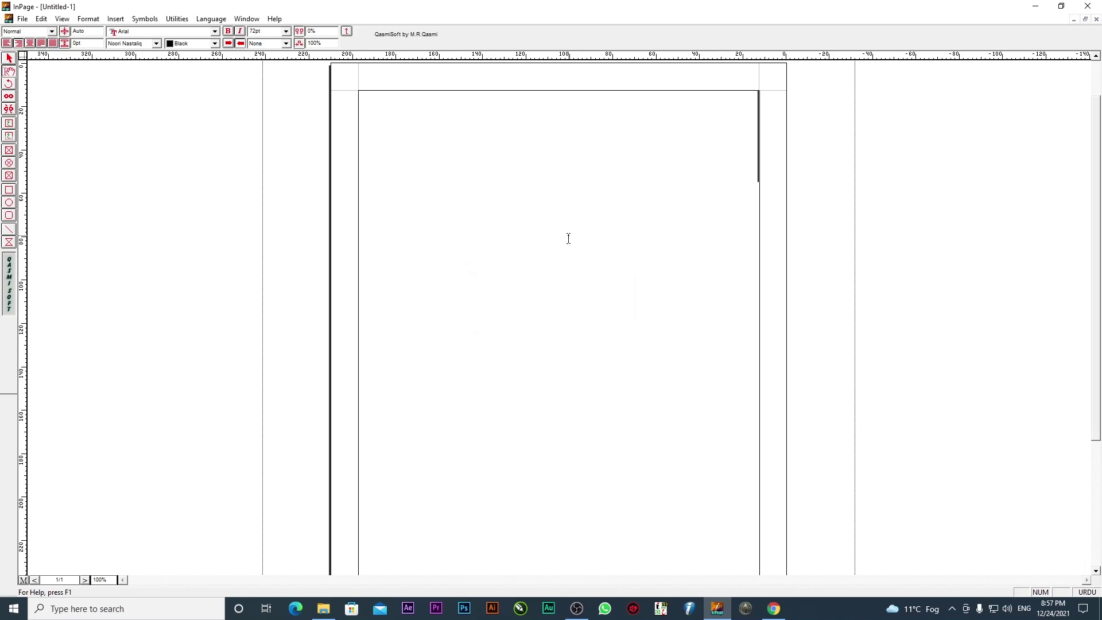
{"action": "type", "text": "مبش"}
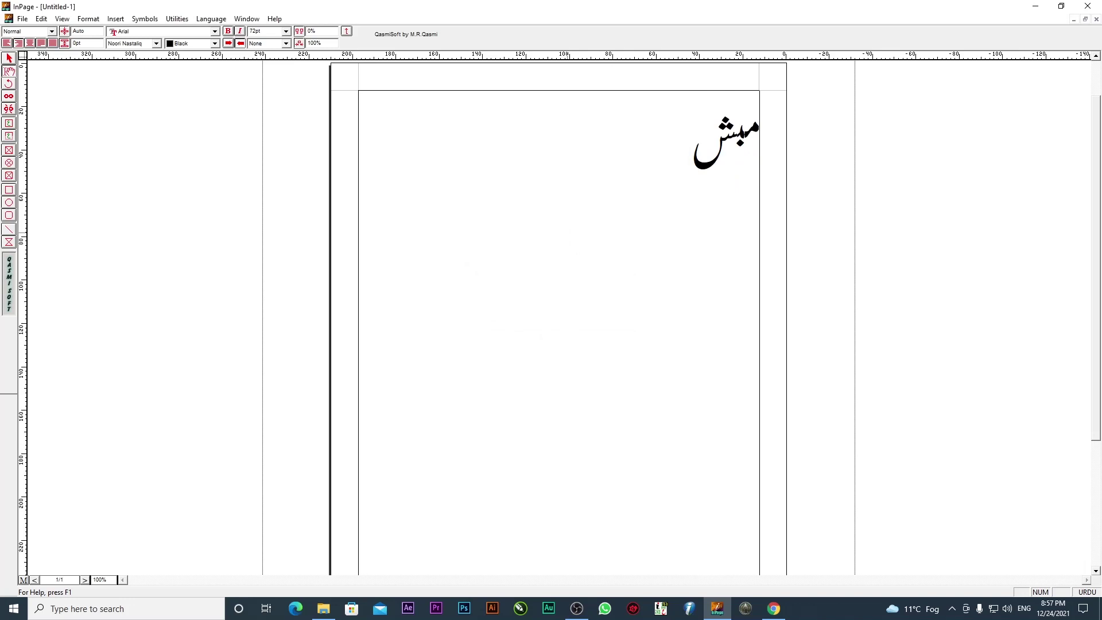
{"action": "type", "text": "ر"}
{"action": "left_click_drag", "start_coordinate": [572, 123], "coordinate": [828, 119]}
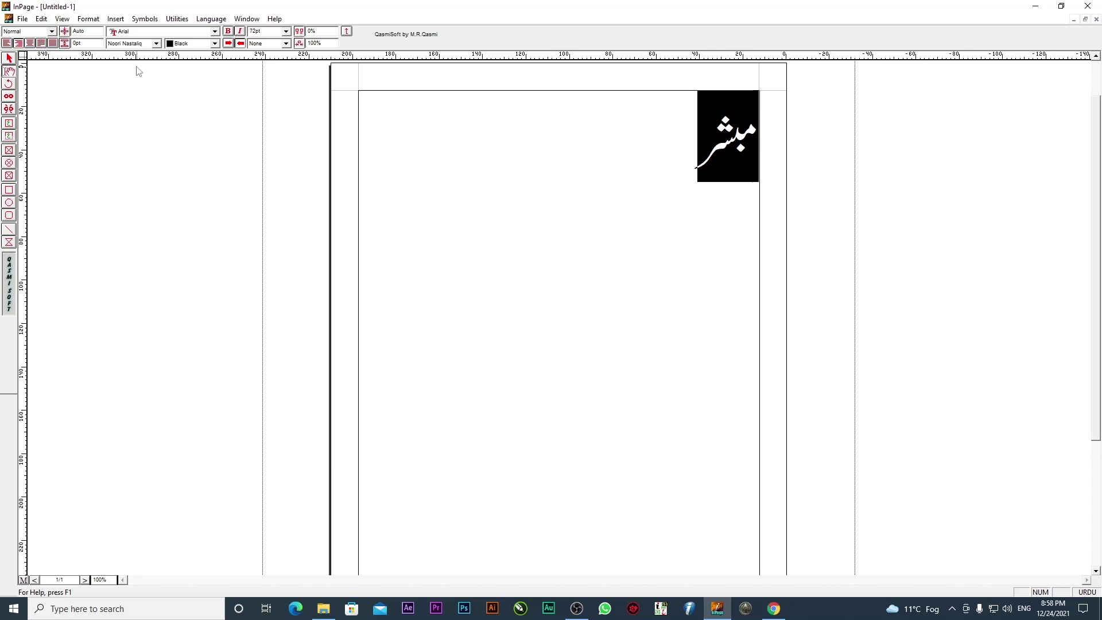
{"action": "left_click", "coordinate": [647, 137]}
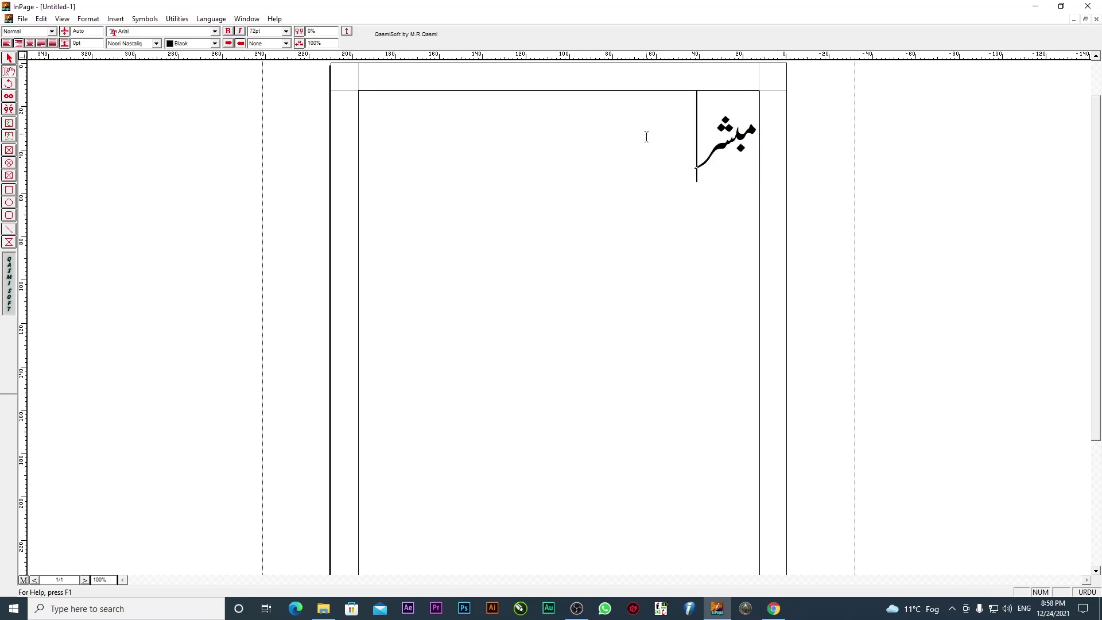
Add the author's surname in Urdu after the first name, correcting the doubled letter
{"action": "type", "text": "جلل"}
{"action": "key", "text": "BackSpace"}
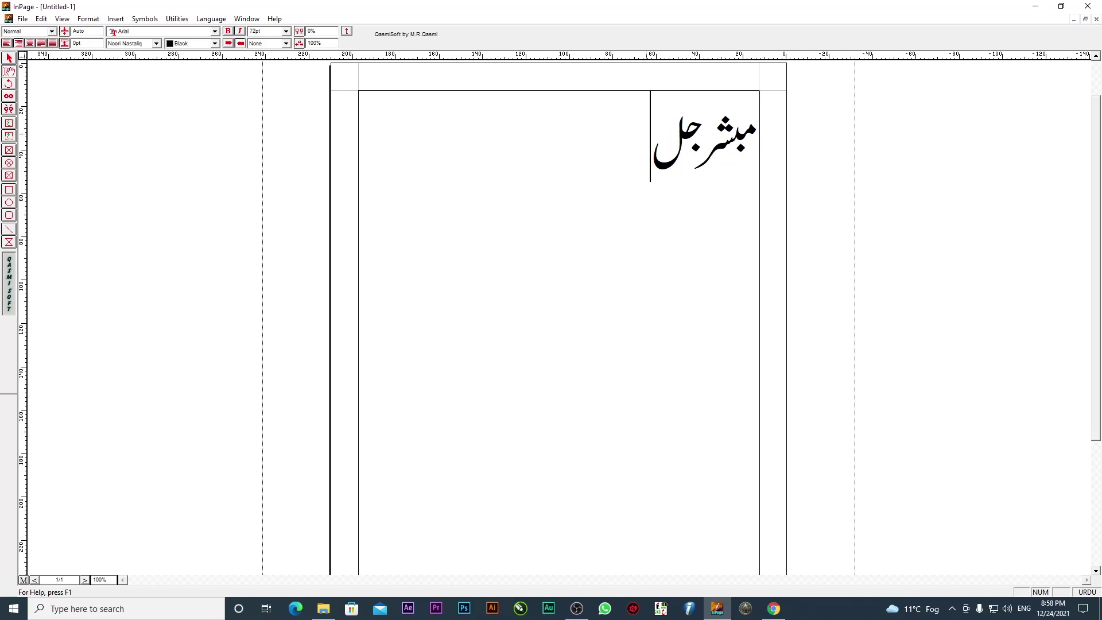
{"action": "type", "text": "ا"}
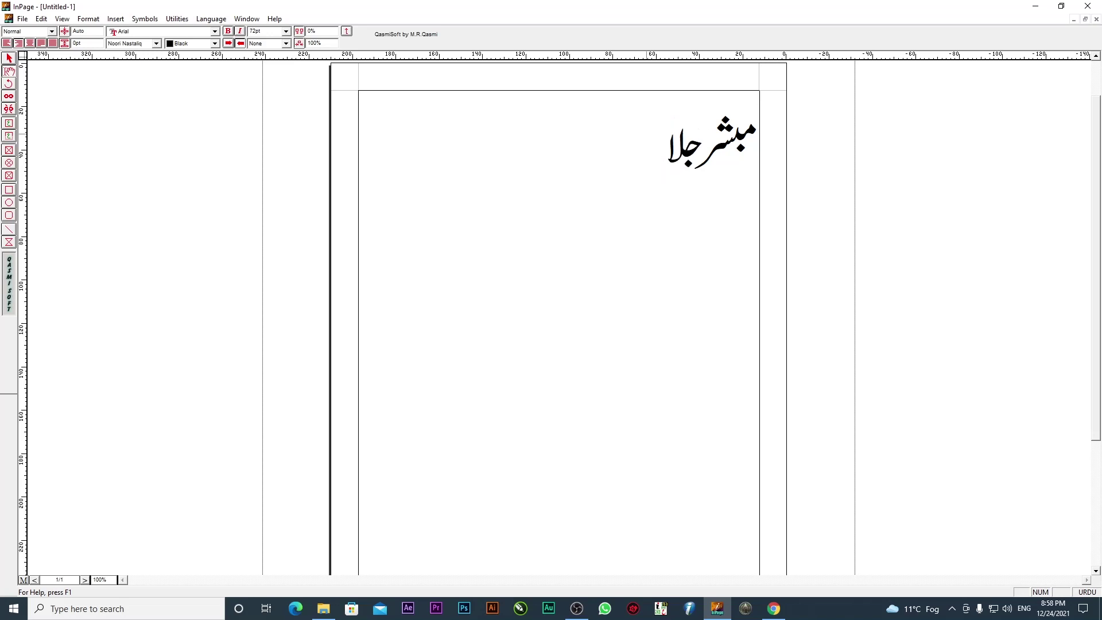
{"action": "type", "text": "لی"}
{"action": "key", "text": "ctrl+a"}
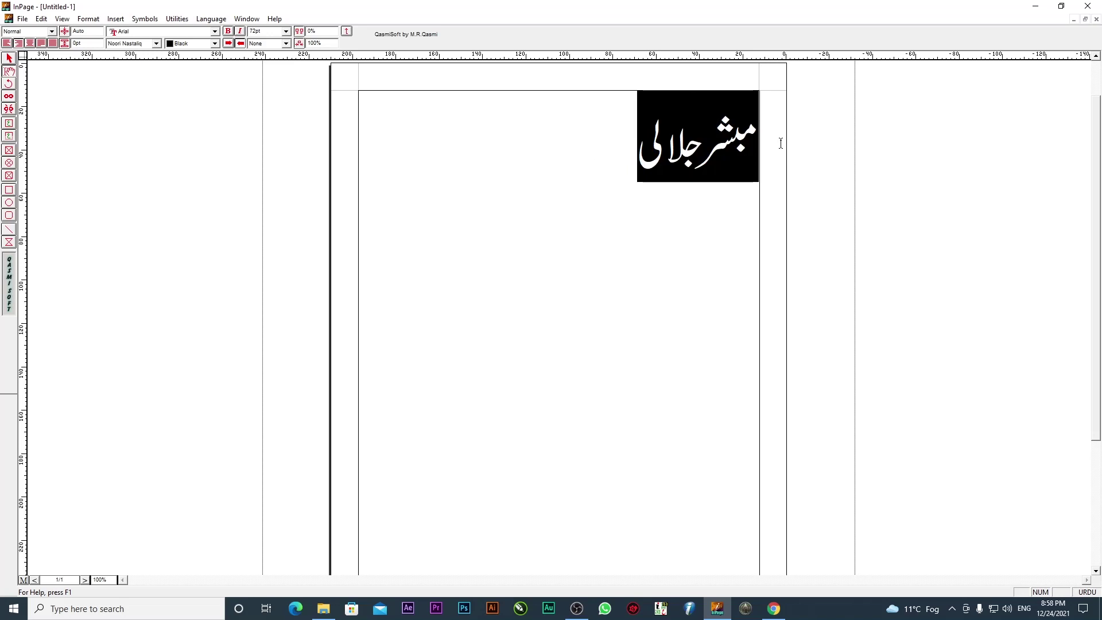
Insert the leading part of the author's full name before the first name, then select the whole line
{"action": "left_click", "coordinate": [755, 162]}
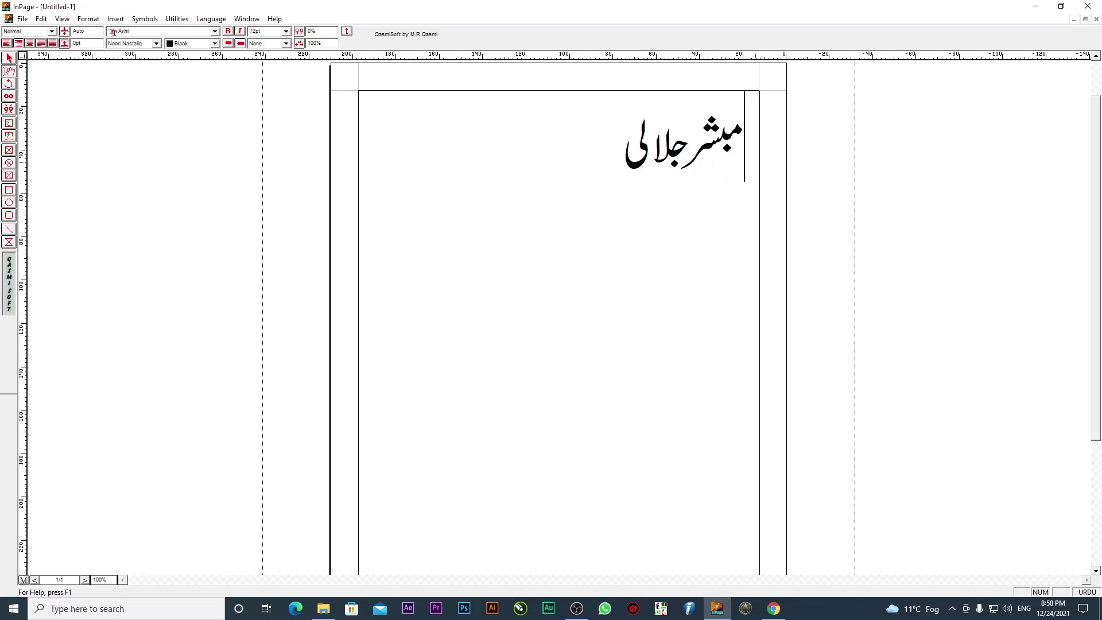
{"action": "key", "text": "BackSpace"}
{"action": "type", "text": "م"}
{"action": "type", "text": "ح"}
{"action": "type", "text": "مد"}
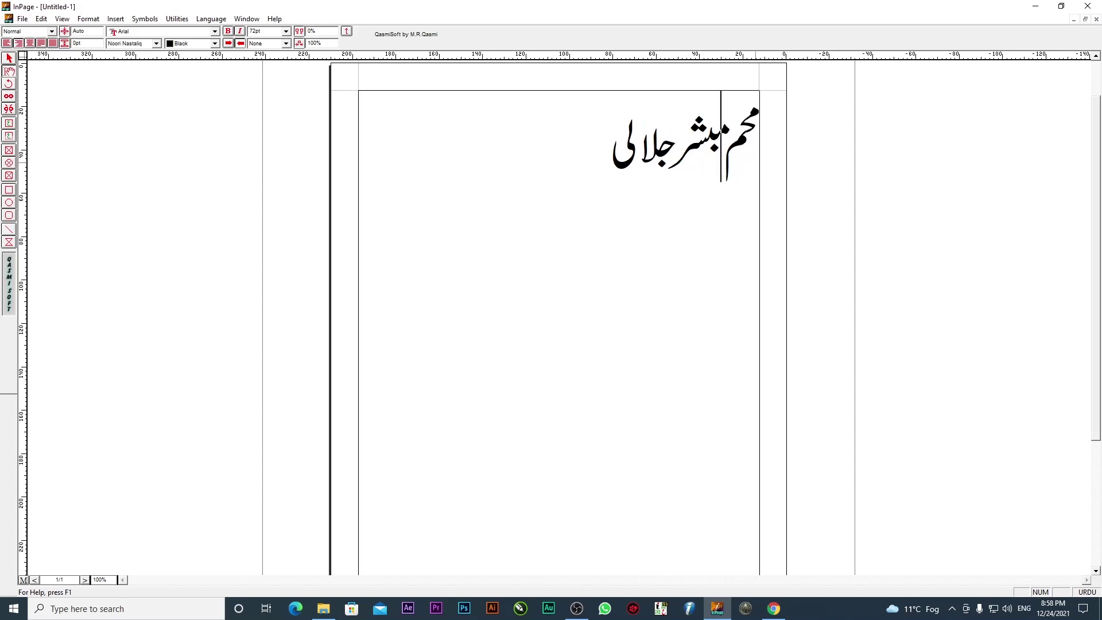
{"action": "left_click_drag", "start_coordinate": [560, 170], "coordinate": [821, 198]}
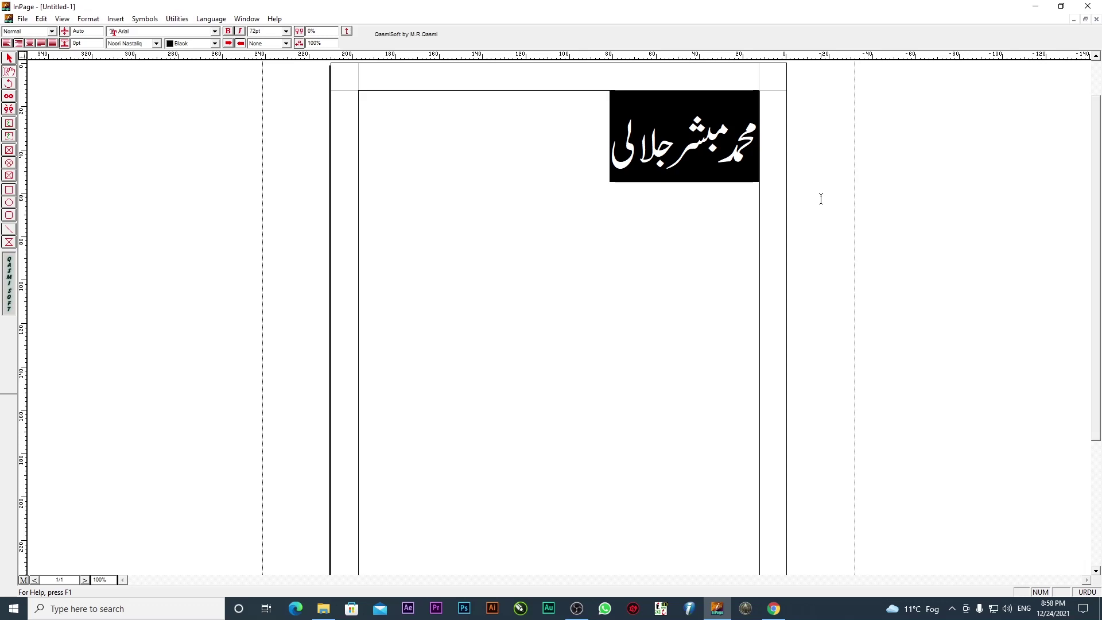
Preview the selected line in successive Urdu fonts, from Noori Character through the Aasar and Barcel variants to Burdah
{"action": "left_click", "coordinate": [122, 44]}
{"action": "left_click", "coordinate": [122, 47]}
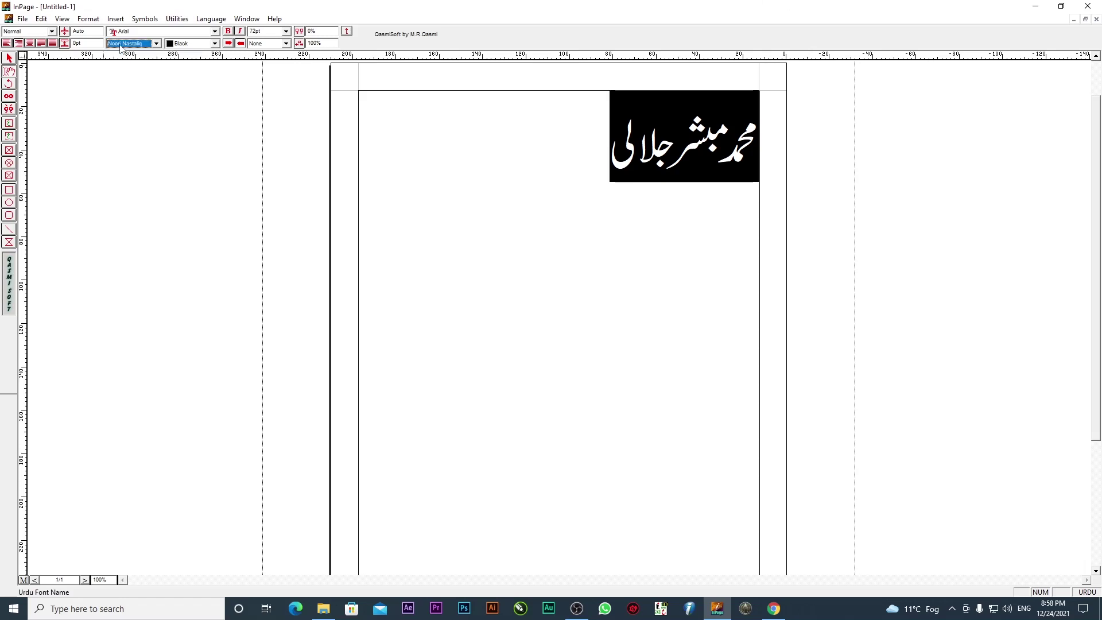
{"action": "key", "text": "Down"}
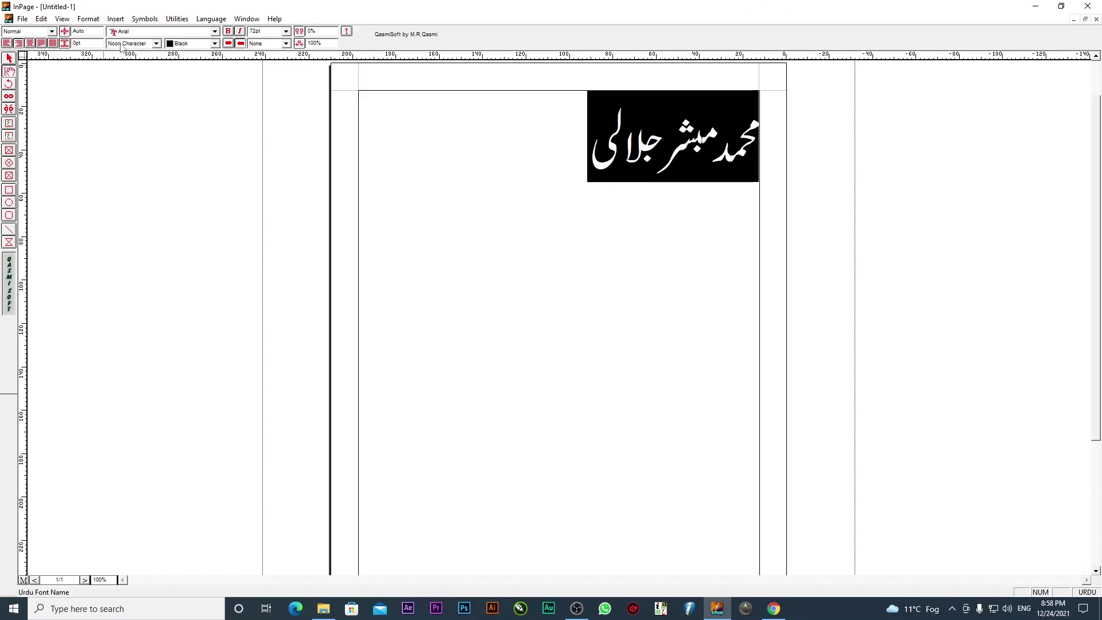
{"action": "key", "text": "Down"}
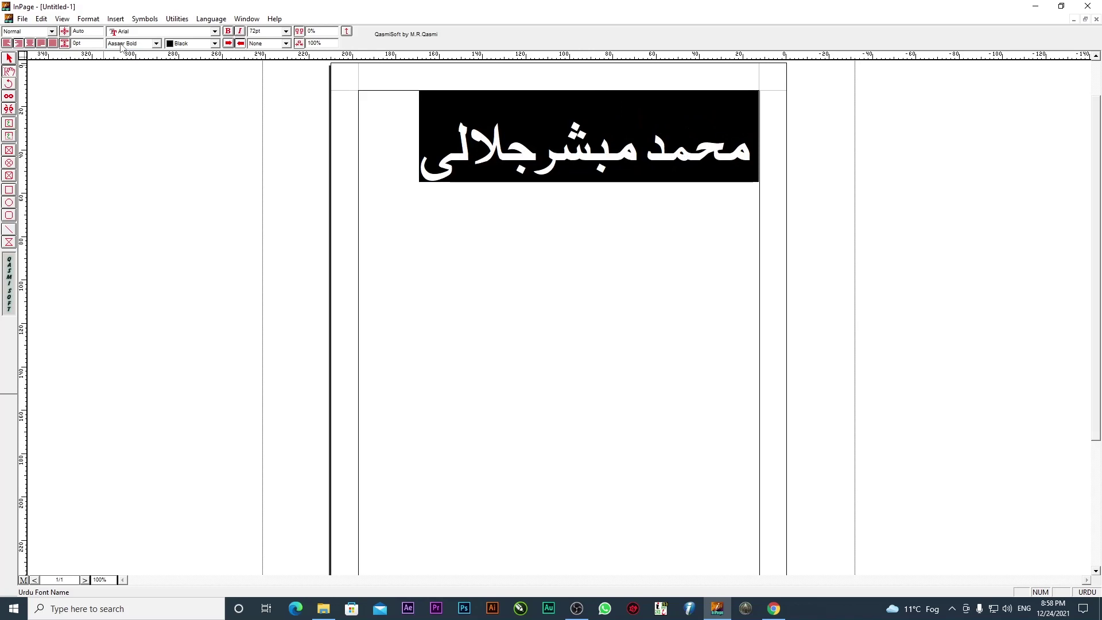
{"action": "key", "text": "Down"}
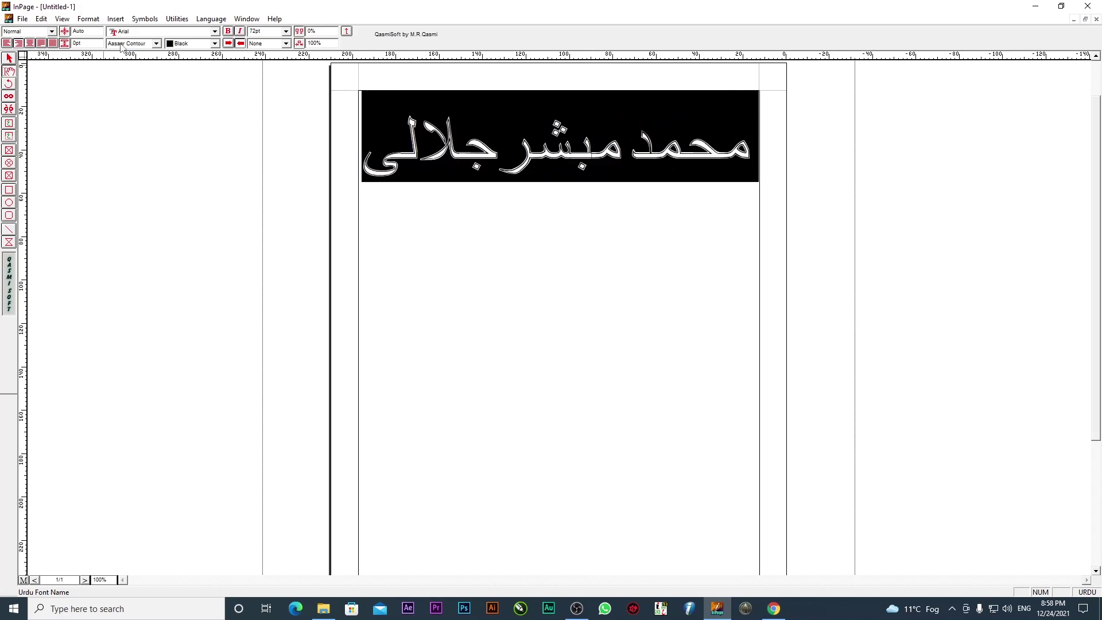
{"action": "key", "text": "Down"}
{"action": "key", "text": "Down"}
{"action": "key", "text": "Down"}
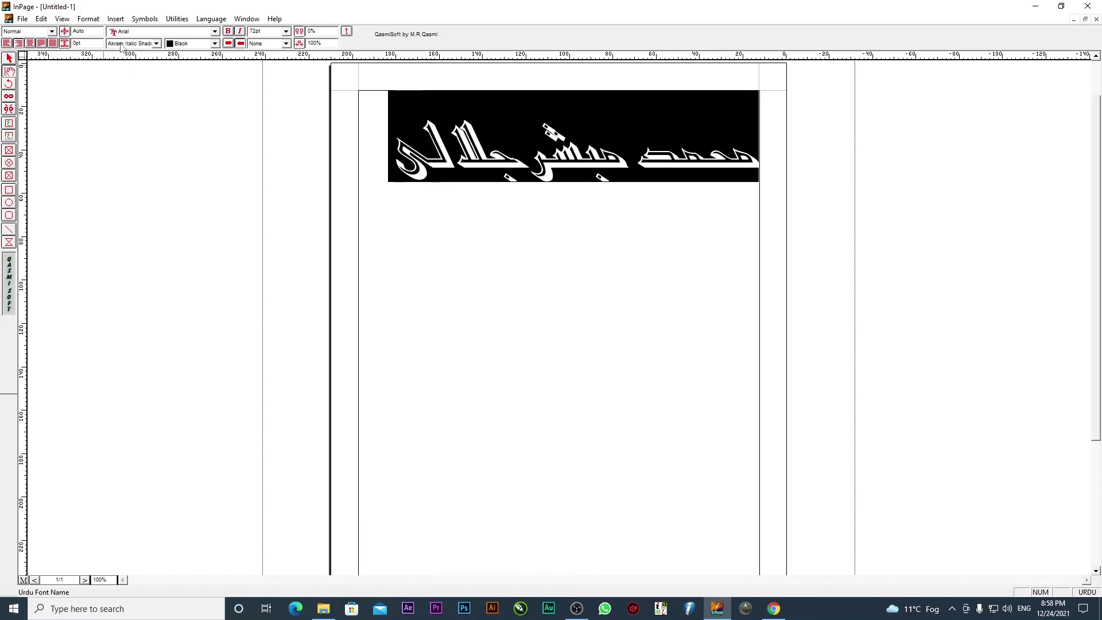
{"action": "key", "text": "Down"}
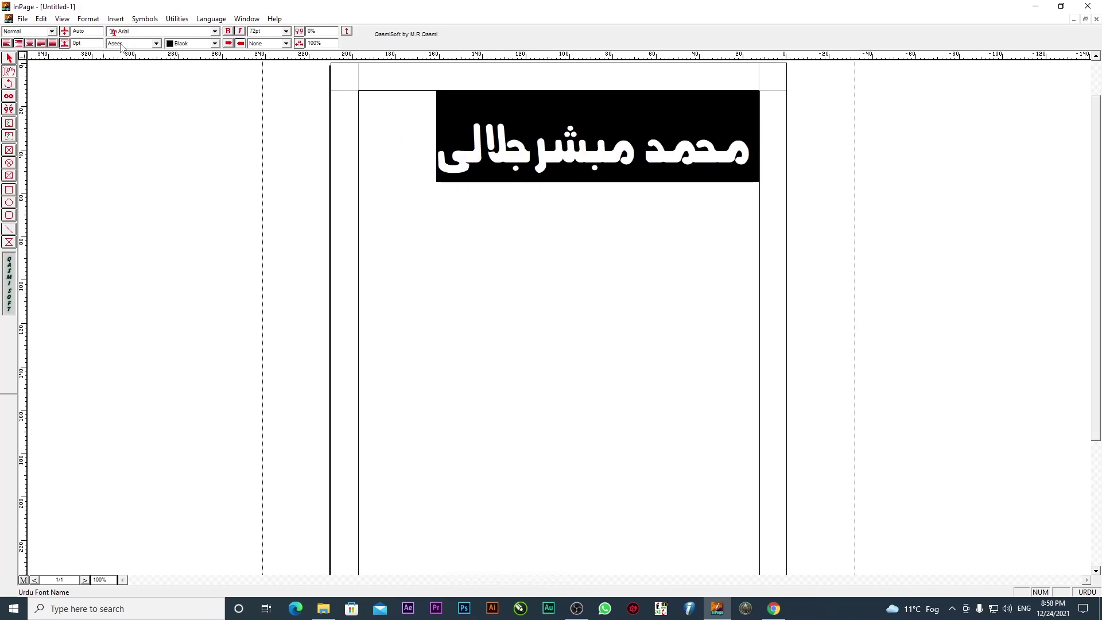
{"action": "key", "text": "Down"}
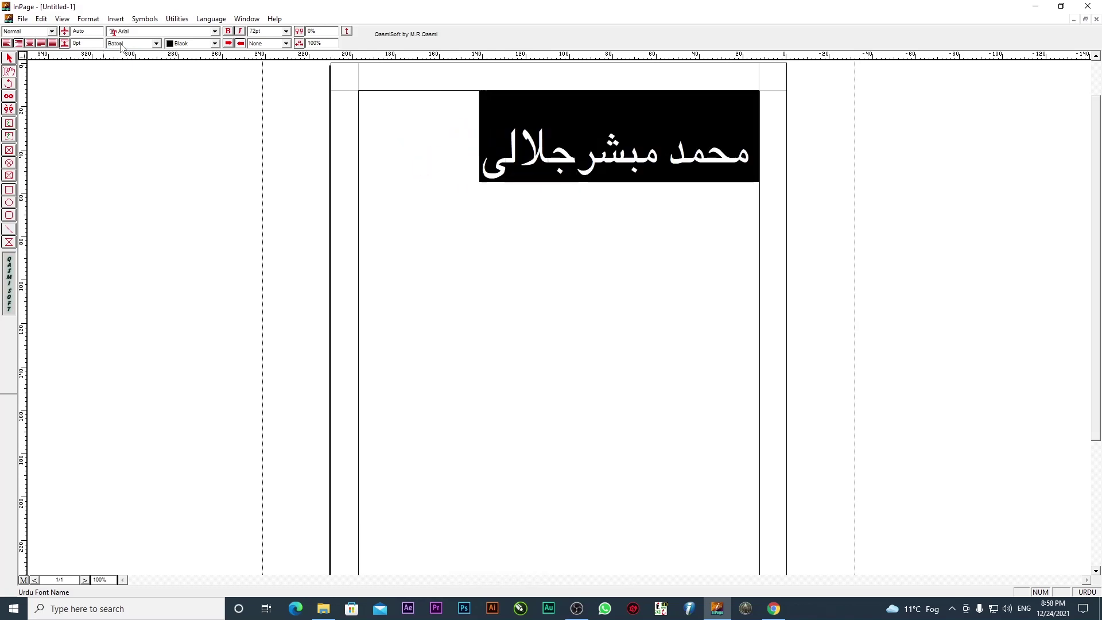
{"action": "key", "text": "Down"}
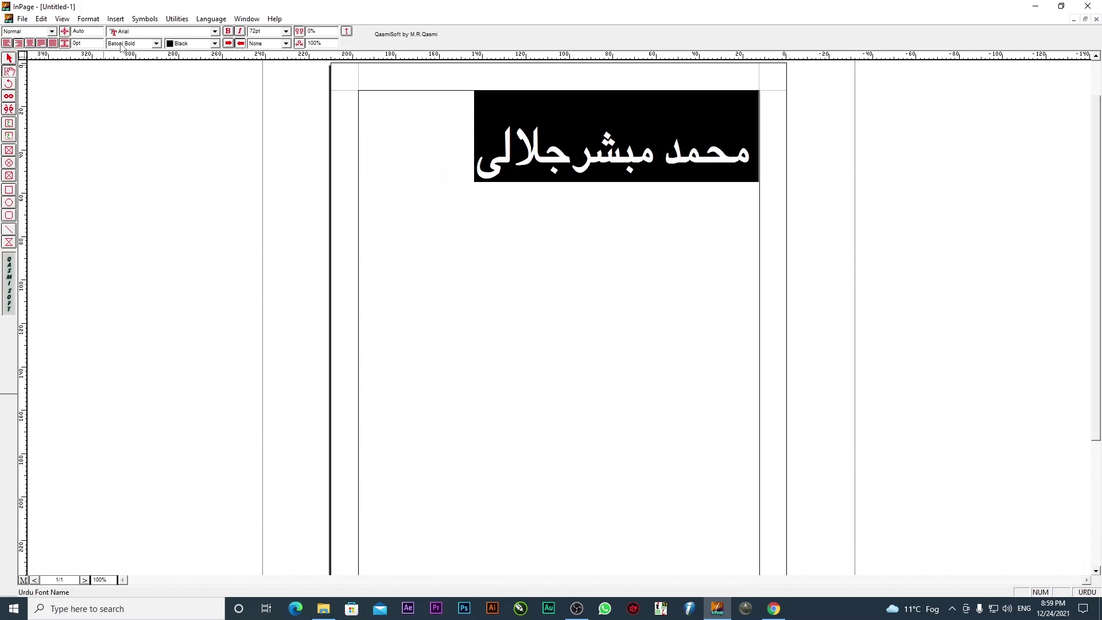
{"action": "key", "text": "Down"}
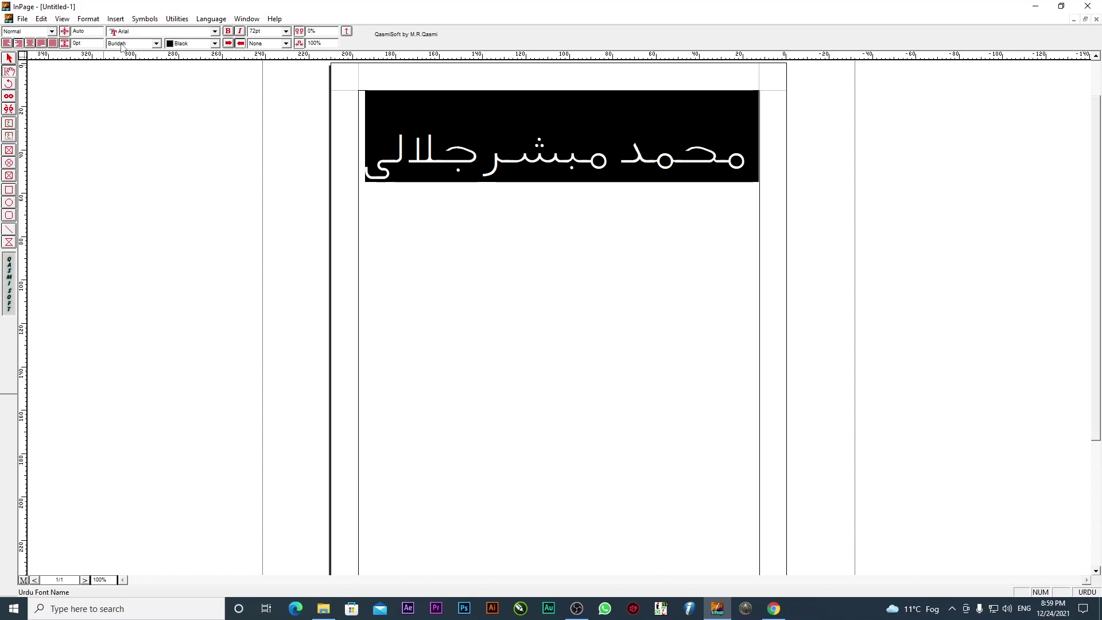
Select the entire Urdu name line and delete it from the page
{"action": "left_click", "coordinate": [367, 156]}
{"action": "left_click_drag", "start_coordinate": [368, 156], "coordinate": [764, 162]}
{"action": "key", "text": "Delete"}
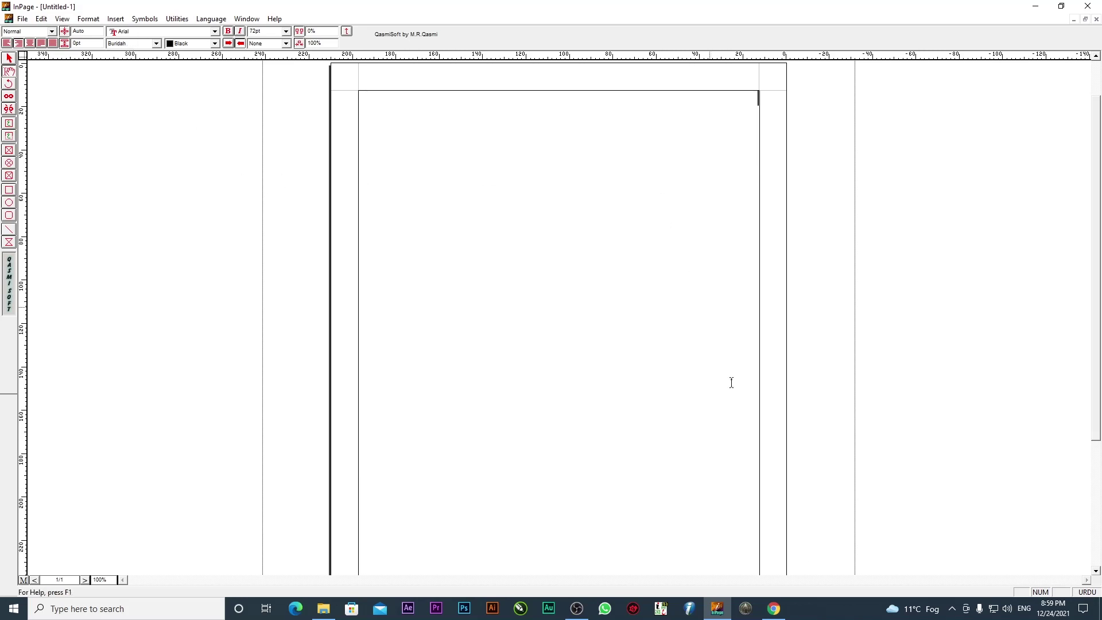
Switch to the Google results in Chrome, copy the Urdu heading above the image results, and paste it into the InPage document
{"action": "left_click", "coordinate": [775, 609]}
{"action": "left_click", "coordinate": [356, 10]}
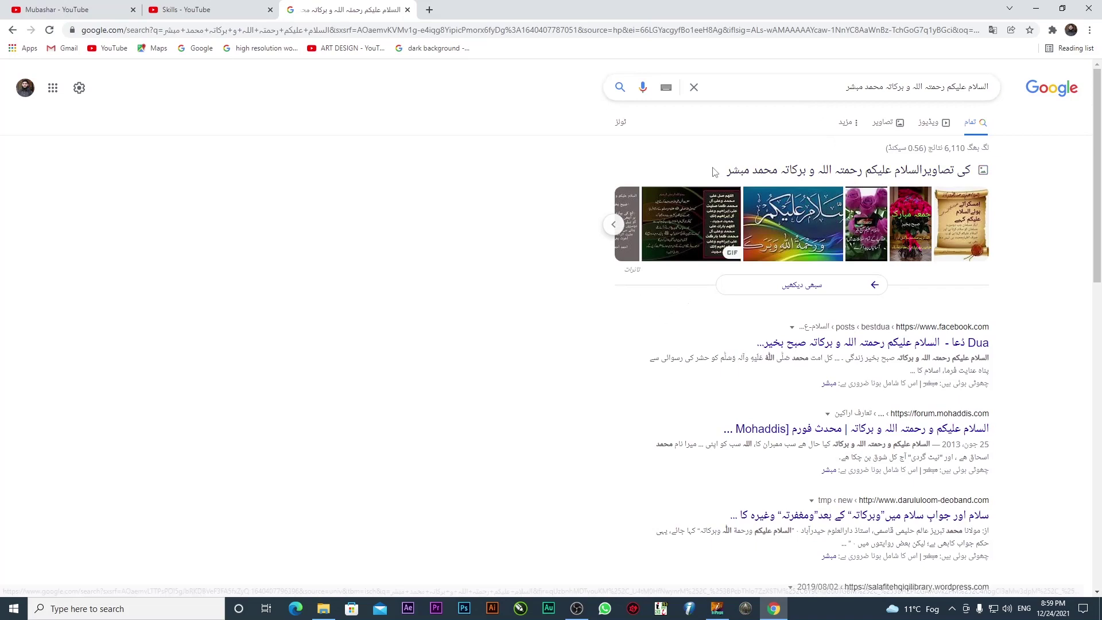
{"action": "left_click_drag", "start_coordinate": [727, 171], "coordinate": [973, 172]}
{"action": "right_click", "coordinate": [773, 179]}
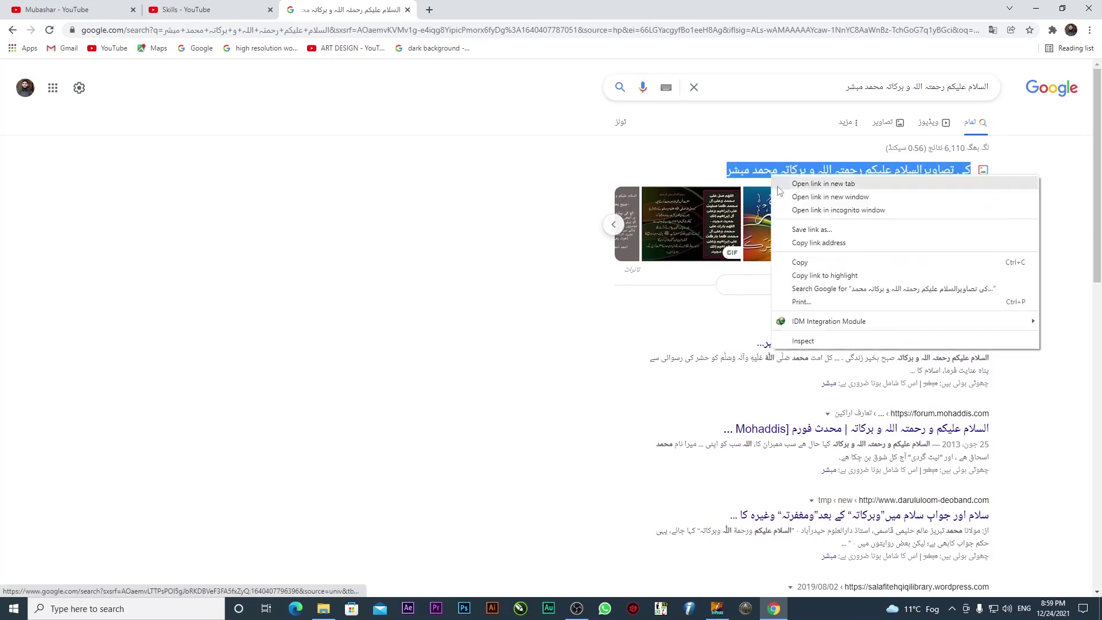
{"action": "left_click", "coordinate": [802, 265]}
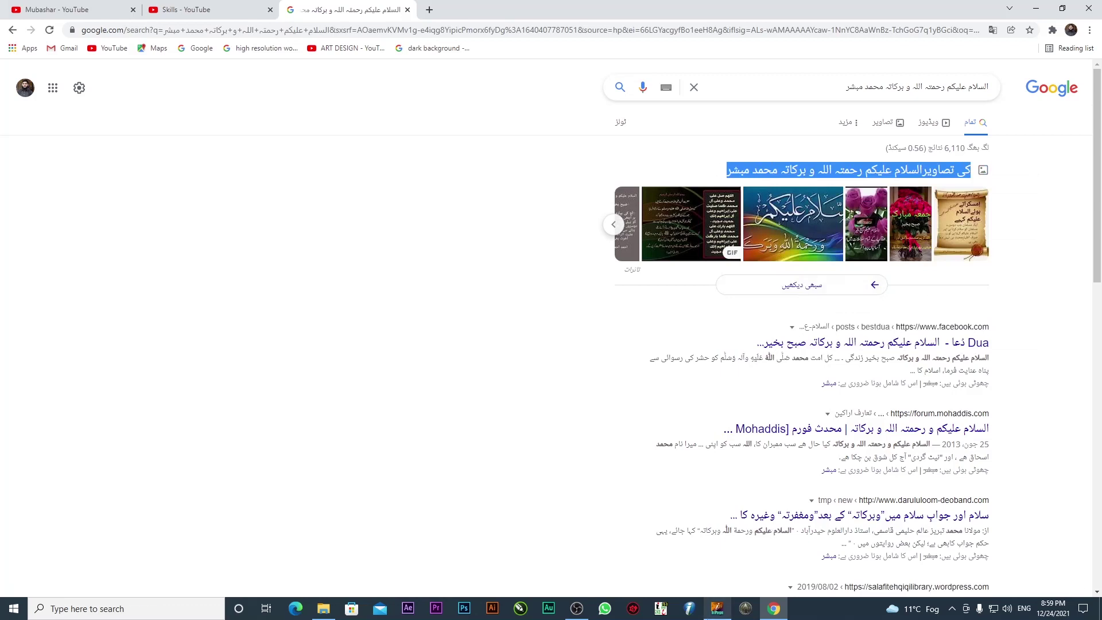
{"action": "left_click", "coordinate": [717, 608]}
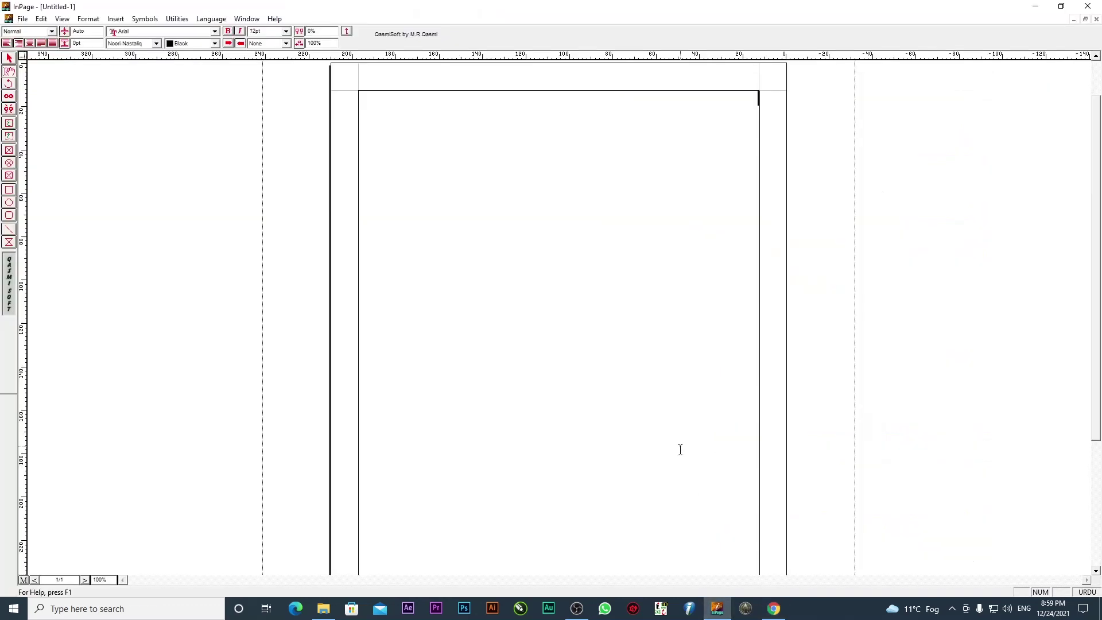
{"action": "key", "text": "ctrl+v"}
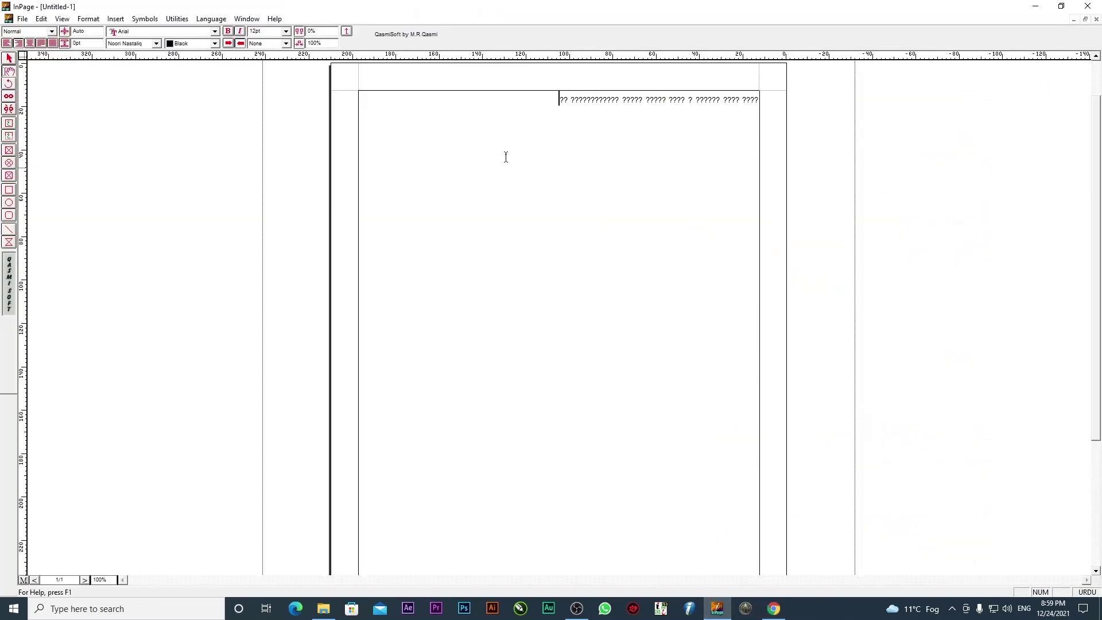
{"action": "left_click", "coordinate": [555, 105]}
{"action": "mouse_move", "coordinate": [555, 105]}
{"action": "left_mouse_down"}
{"action": "mouse_move", "coordinate": [575, 103]}
{"action": "mouse_move", "coordinate": [564, 103]}
{"action": "left_mouse_up"}
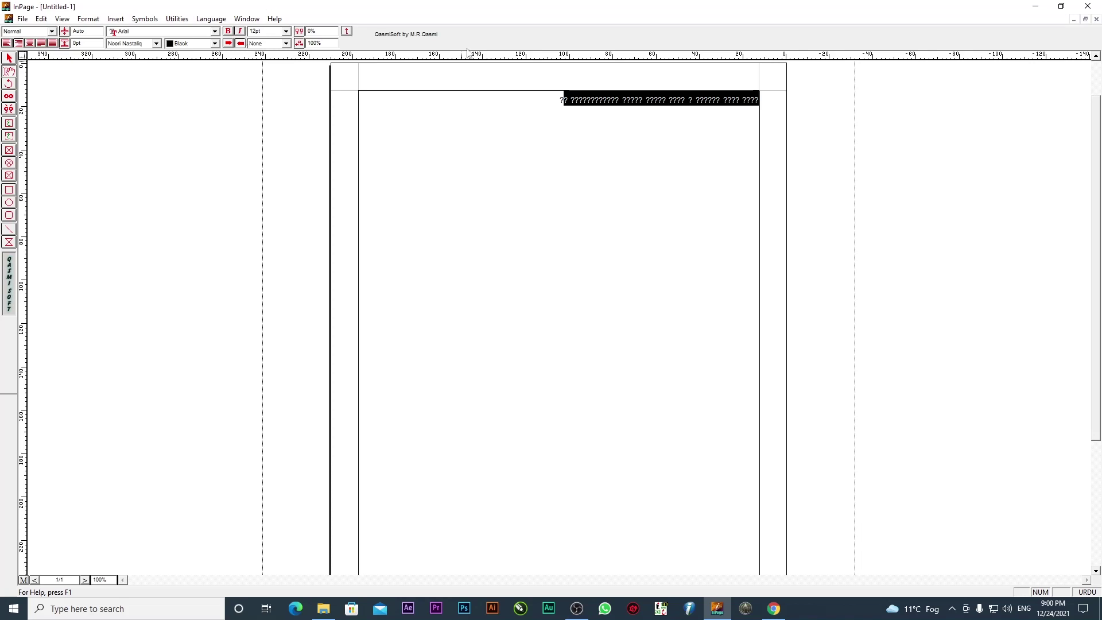
{"action": "left_click", "coordinate": [519, 111]}
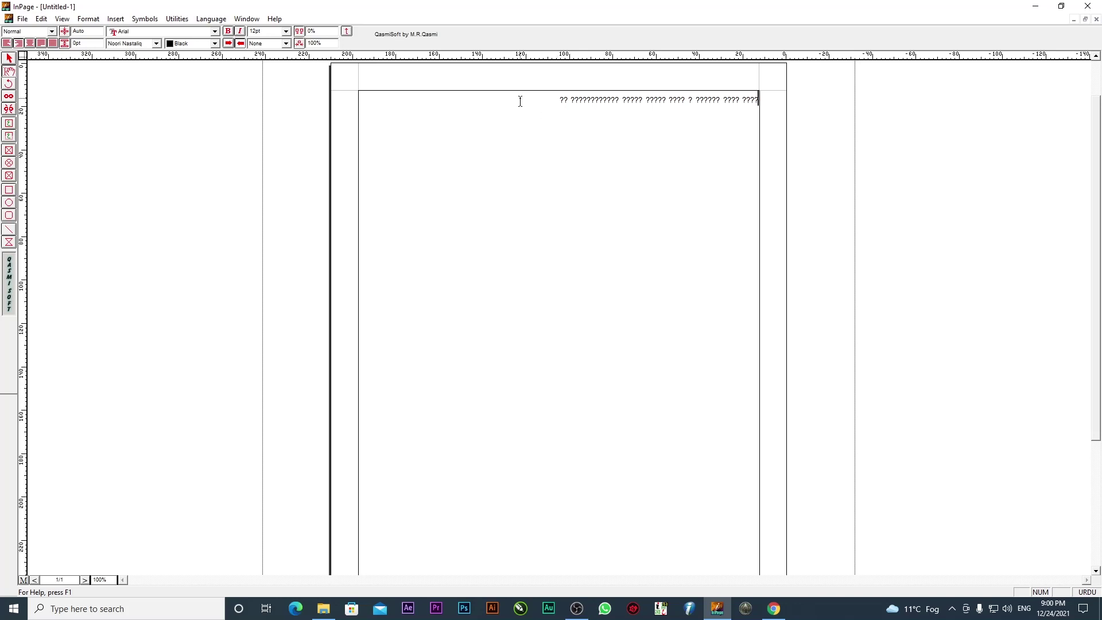
{"action": "left_click_drag", "start_coordinate": [772, 98], "coordinate": [552, 143]}
{"action": "left_click", "coordinate": [546, 140]}
Copy the Urdu title of the urdufatwa.com result in Chrome and paste it over all the text in the InPage document
{"action": "left_click", "coordinate": [786, 615]}
{"action": "scroll", "coordinate": [673, 336], "scroll_direction": "down", "scroll_amount": 7}
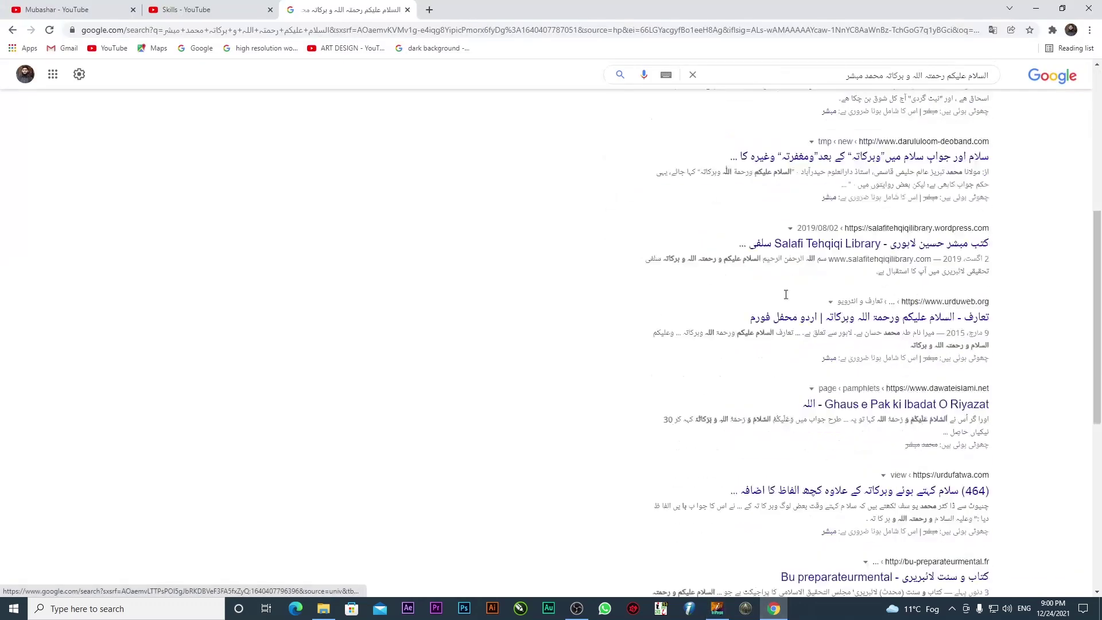
{"action": "left_click_drag", "start_coordinate": [725, 392], "coordinate": [962, 394]}
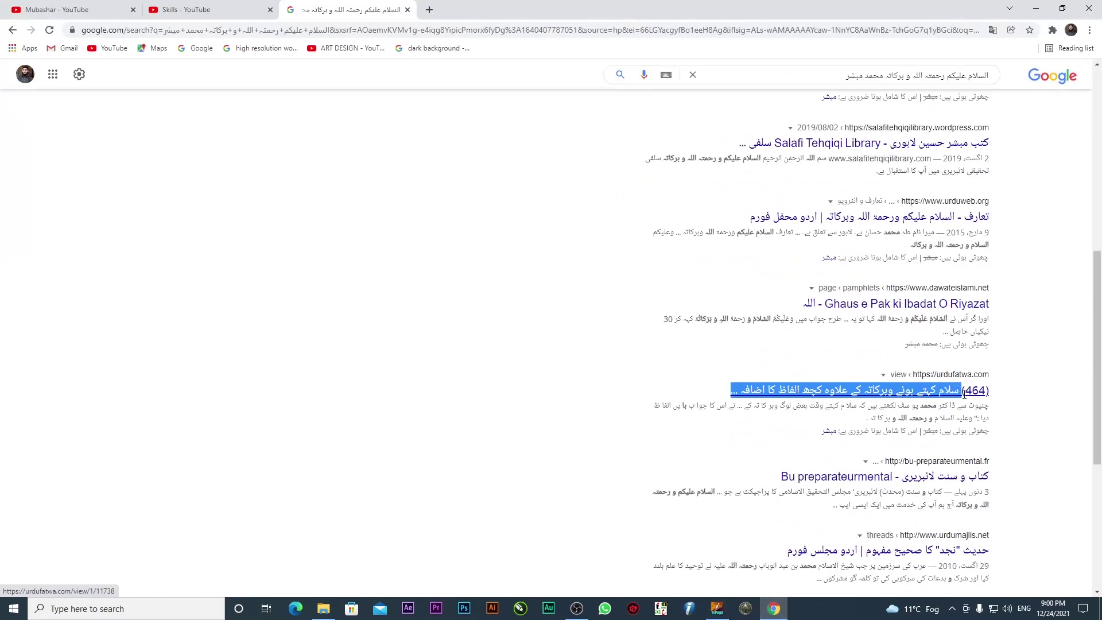
{"action": "right_click", "coordinate": [925, 390]}
{"action": "left_click", "coordinate": [916, 474]}
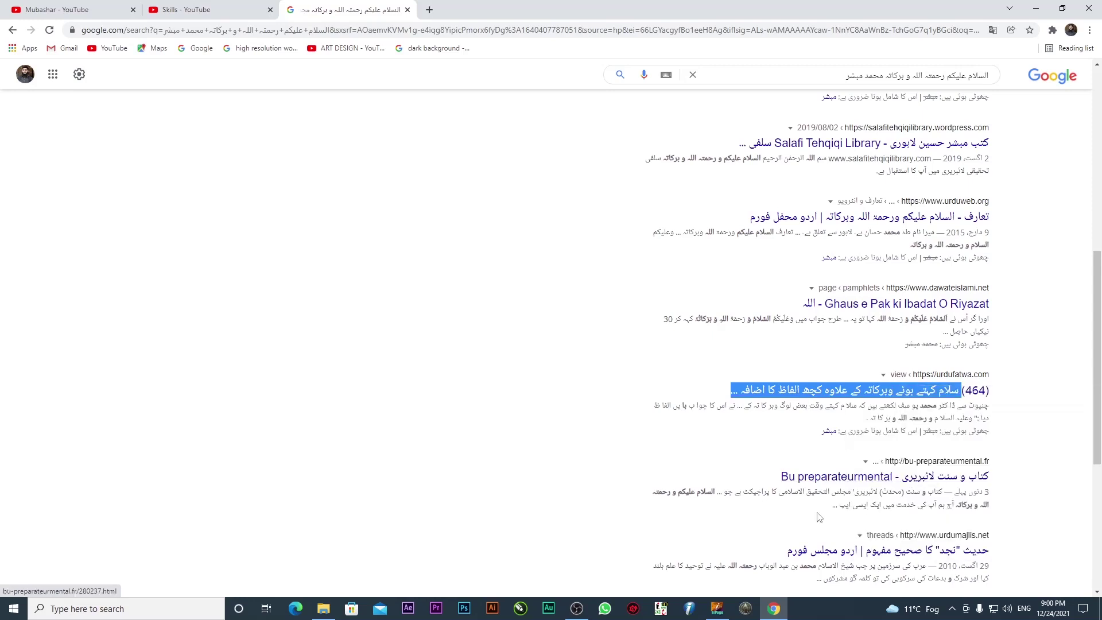
{"action": "left_click", "coordinate": [718, 609]}
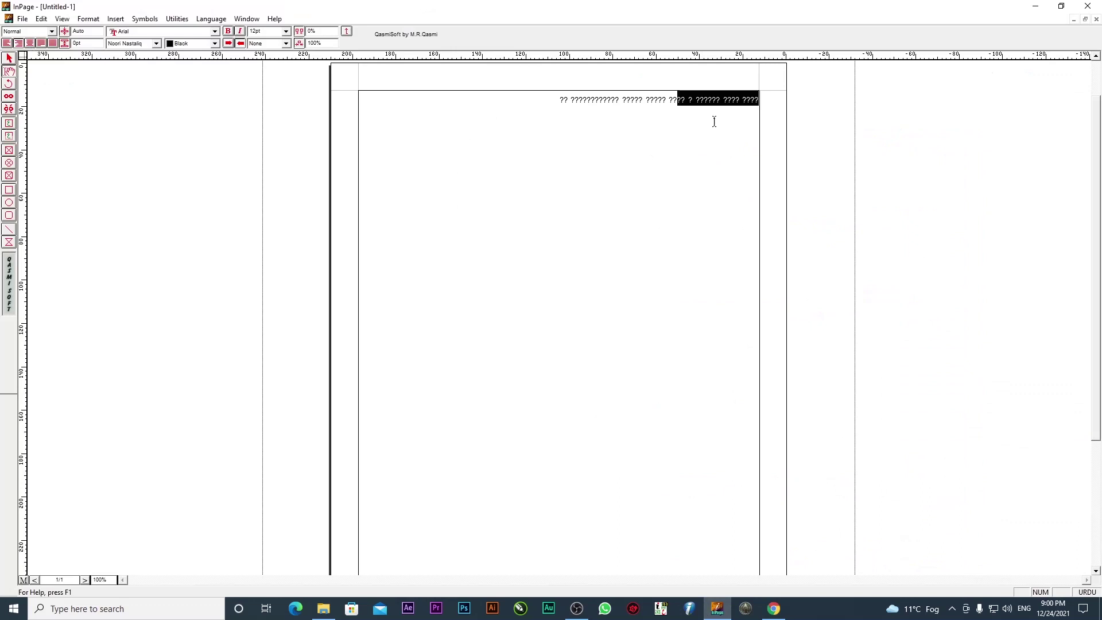
{"action": "key", "text": "ctrl+a"}
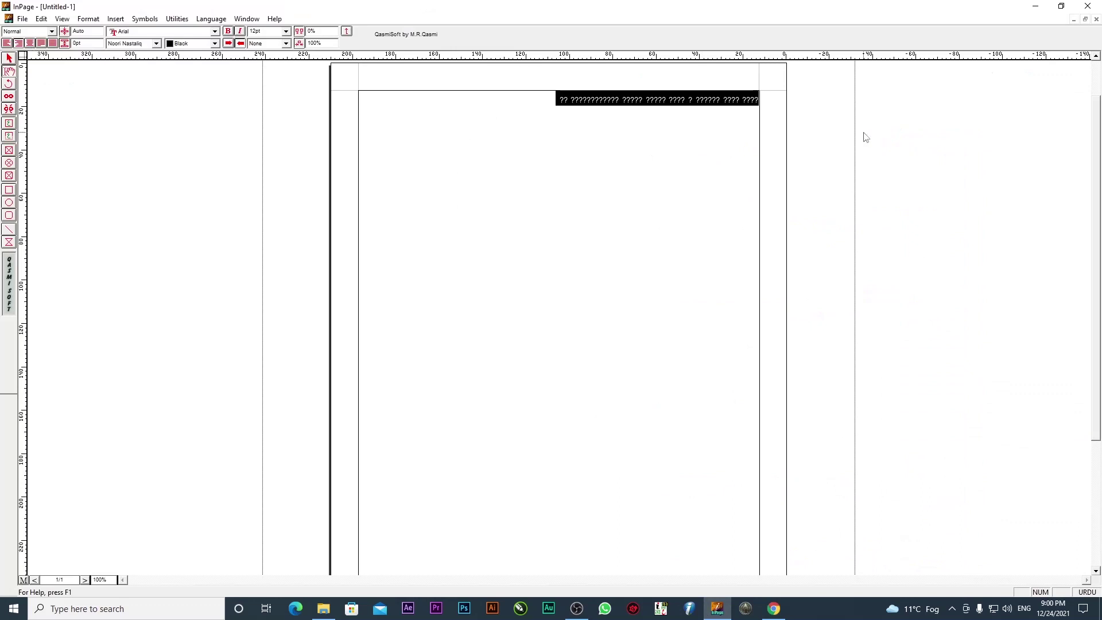
{"action": "key", "text": "ctrl+v"}
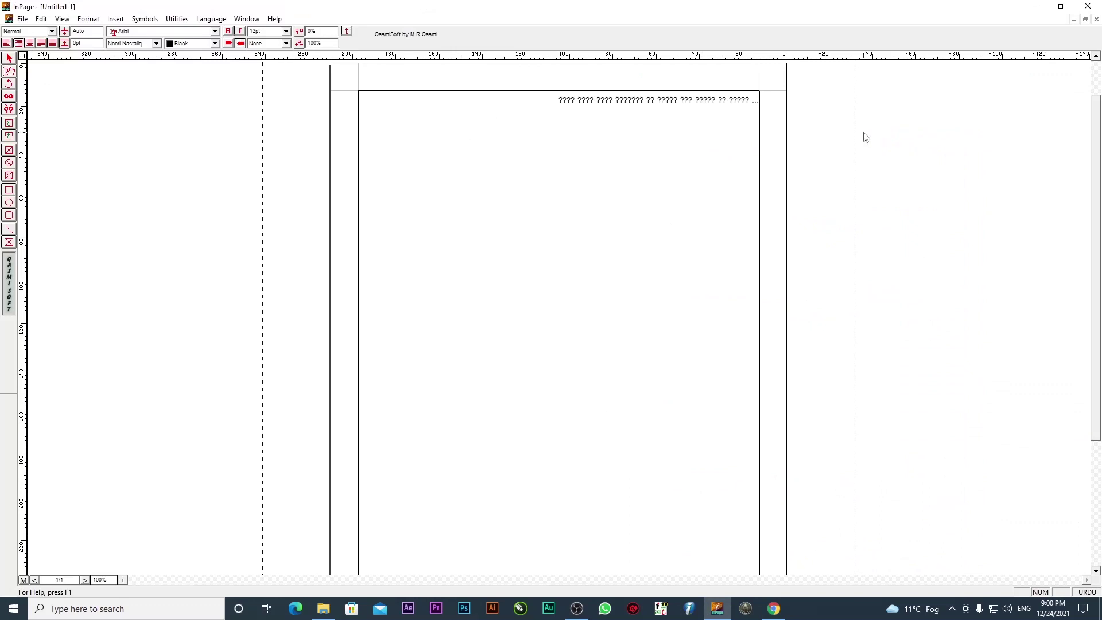
Select the whole pasted line and set its font size to 48 pt
{"action": "left_click", "coordinate": [779, 109]}
{"action": "left_click", "coordinate": [555, 101]}
{"action": "mouse_move", "coordinate": [555, 101]}
{"action": "left_mouse_down"}
{"action": "mouse_move", "coordinate": [681, 103]}
{"action": "mouse_move", "coordinate": [560, 110]}
{"action": "left_mouse_up"}
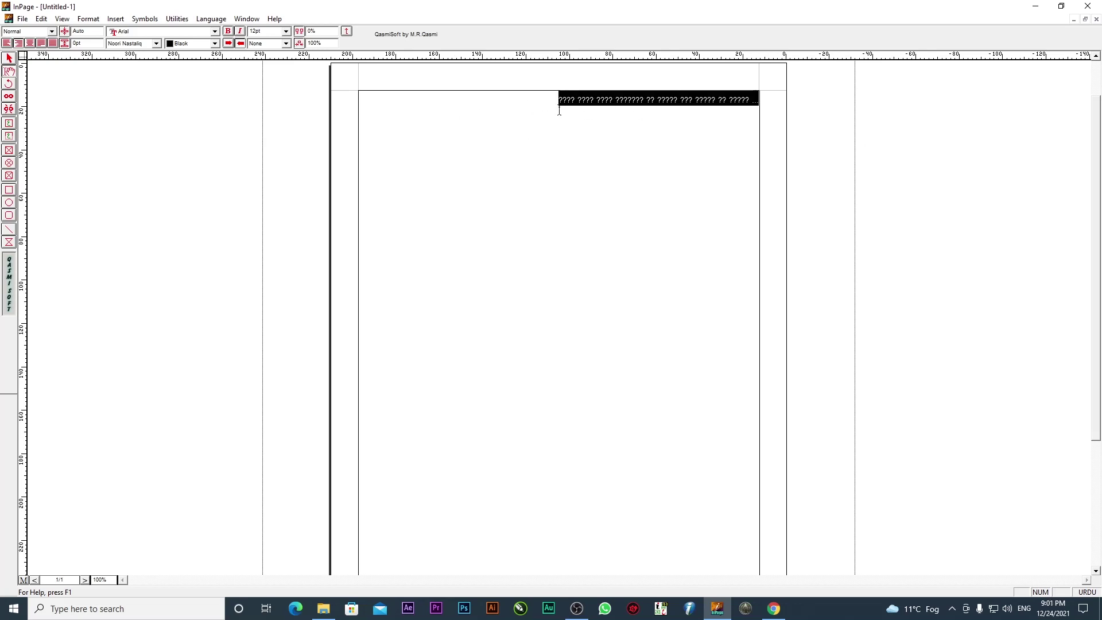
{"action": "left_click", "coordinate": [286, 31]}
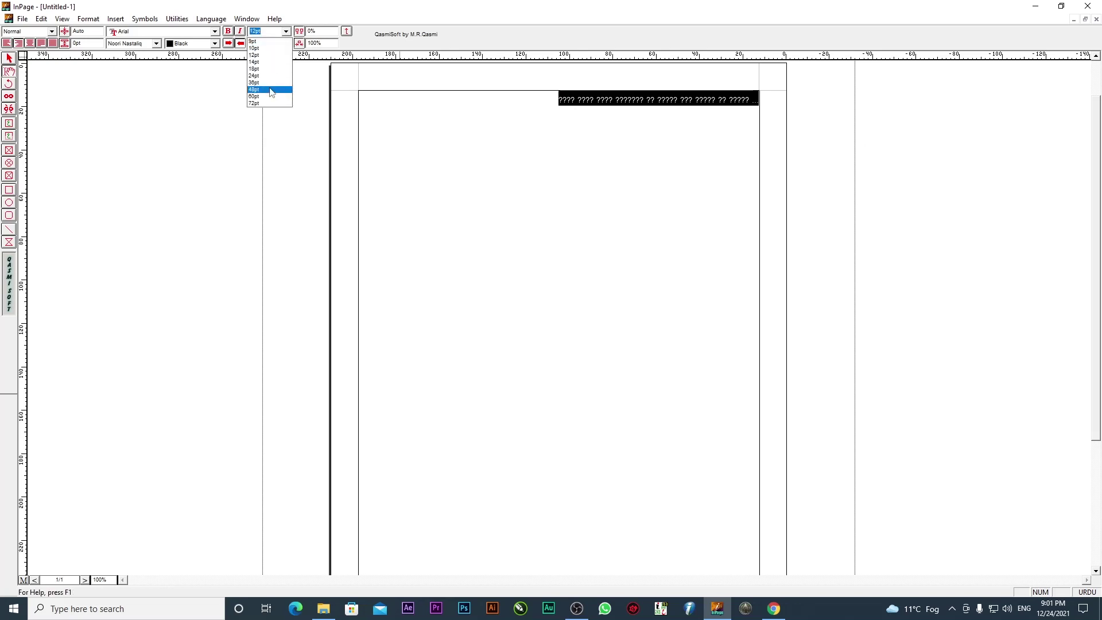
{"action": "left_click", "coordinate": [270, 91]}
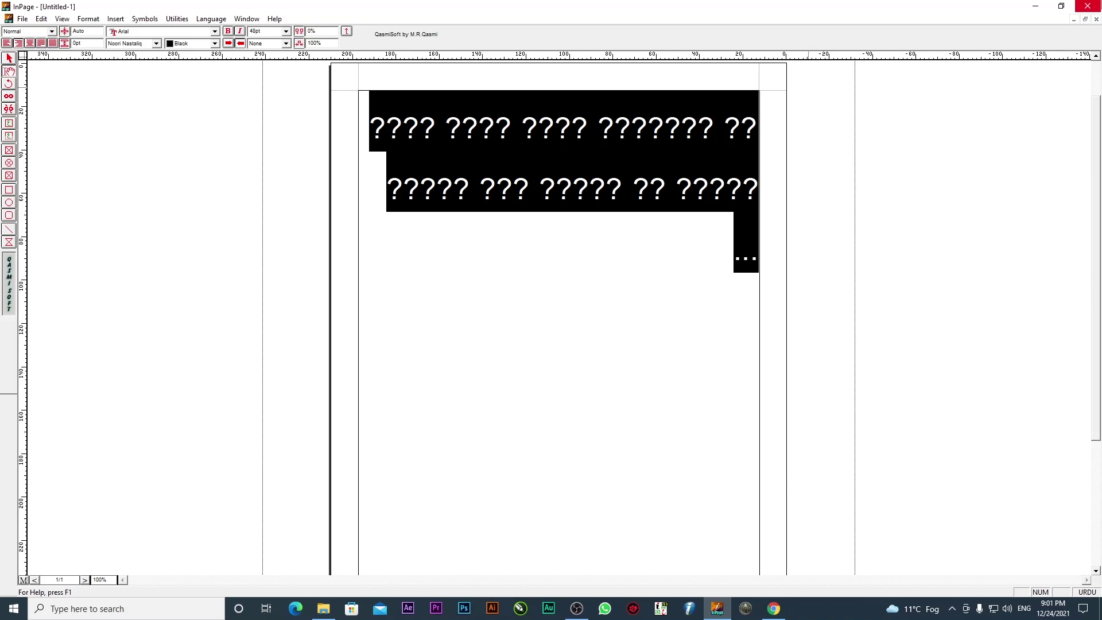
Close InPage without saving the untitled document and minimize Chrome to reach the desktop
{"action": "left_click", "coordinate": [1099, 5]}
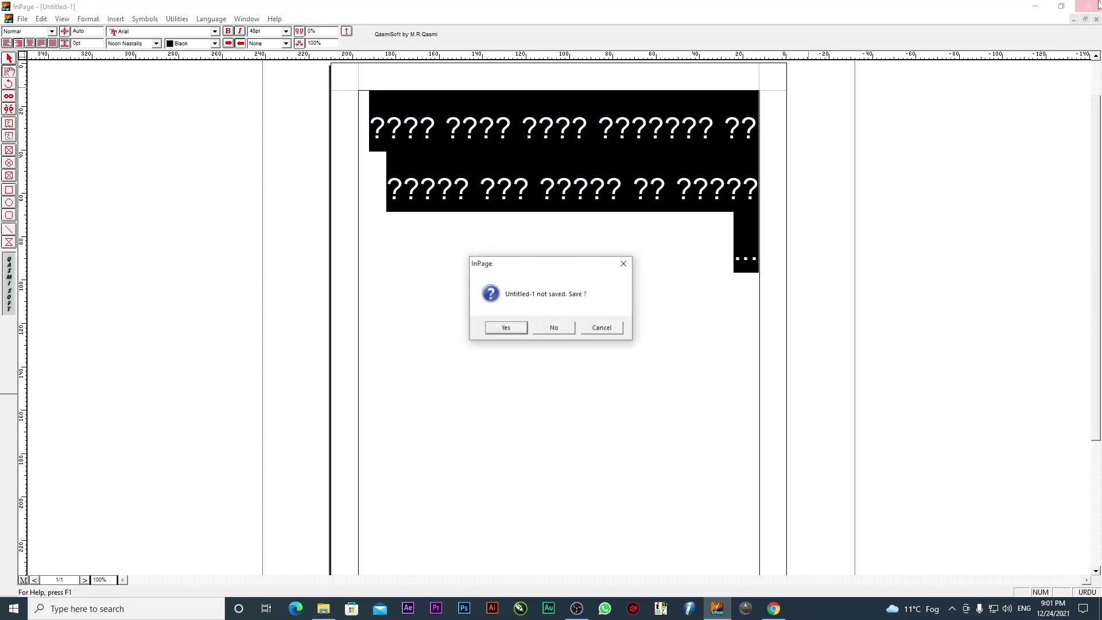
{"action": "left_click", "coordinate": [554, 329]}
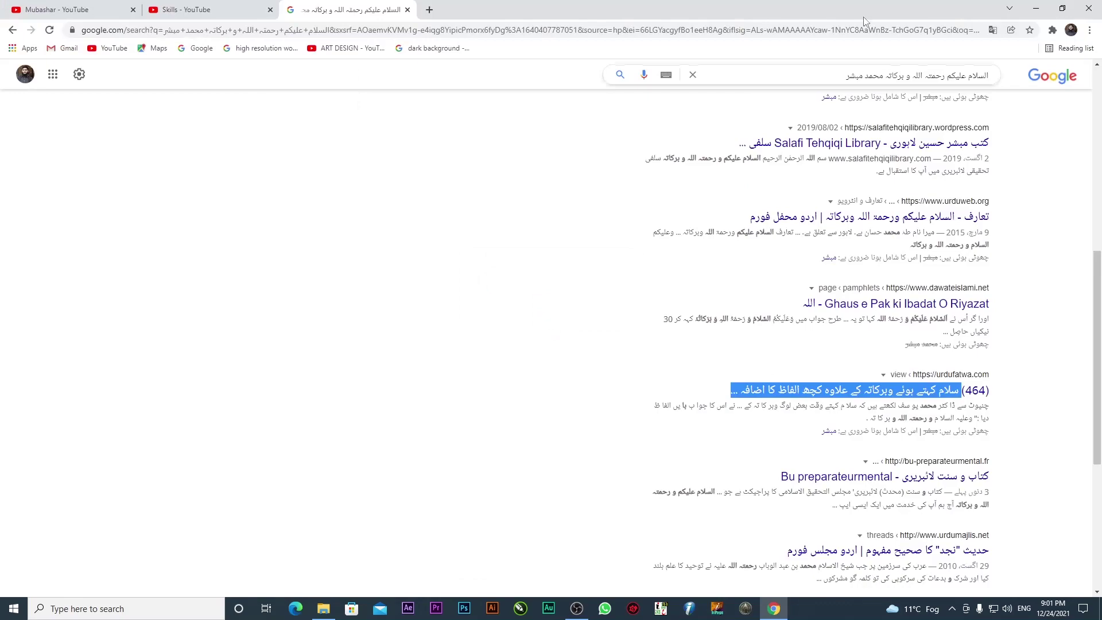
{"action": "left_click", "coordinate": [1036, 8]}
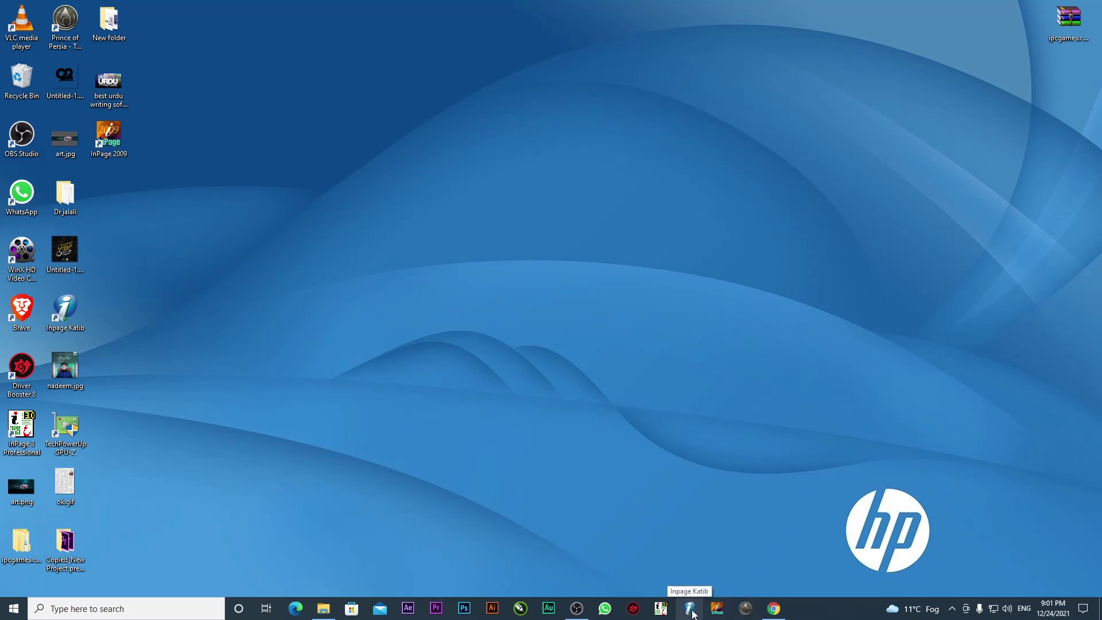
Launch Inpage Katib from the desktop and create a new blank document
{"action": "left_click", "coordinate": [64, 319]}
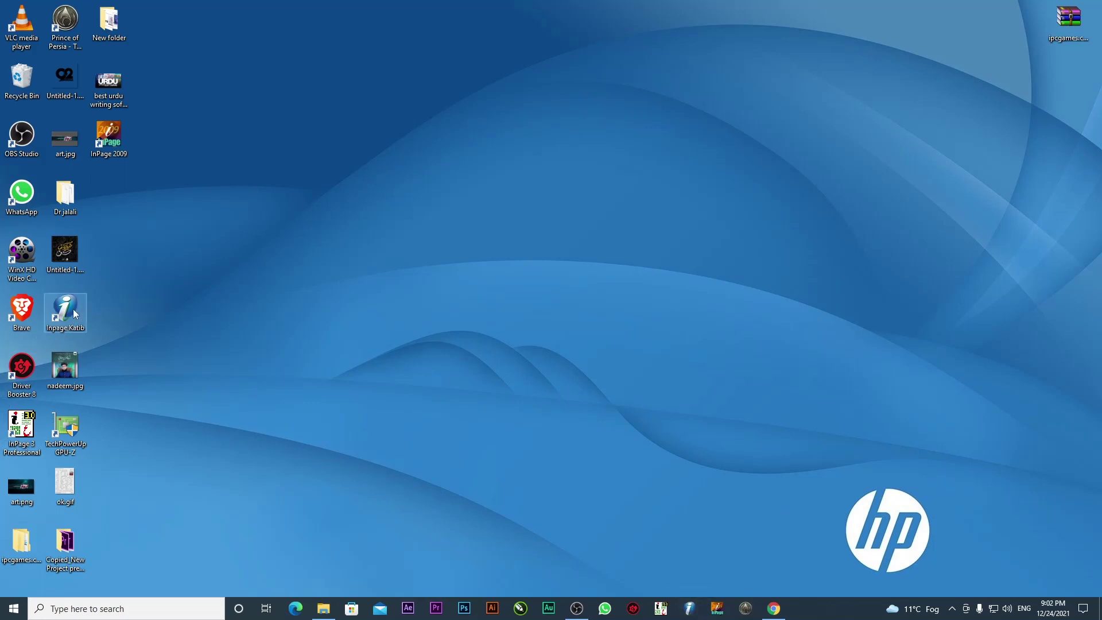
{"action": "double_click", "coordinate": [73, 311]}
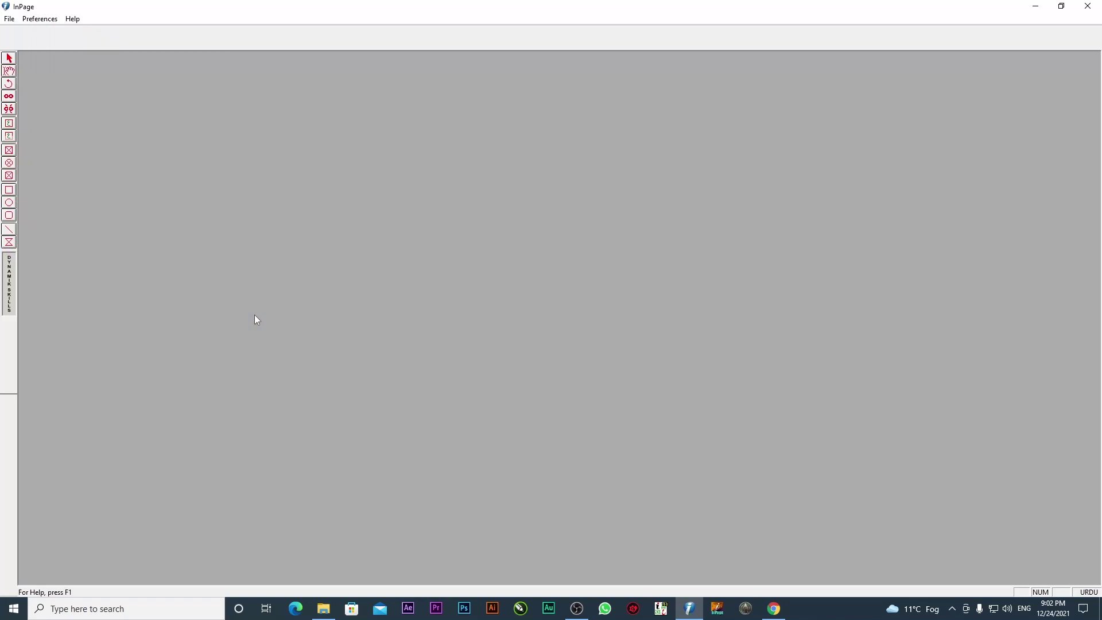
{"action": "key", "text": "ctrl+n"}
{"action": "left_click", "coordinate": [640, 269]}
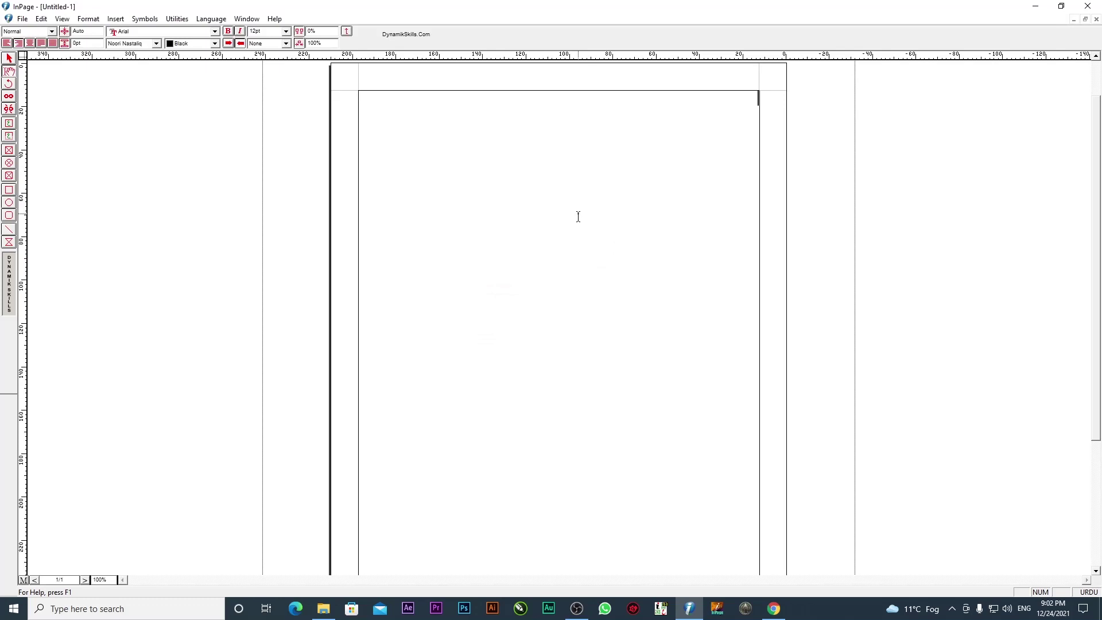
Enter a few Urdu test letters on the blank page and erase the last ones
{"action": "type", "text": "ع"}
{"action": "type", "text": "ا□"}
{"action": "key", "text": "BackSpace"}
{"action": "key", "text": "BackSpace"}
Choose the Phonetic layout in the keyboard preferences and apply it
{"action": "left_click", "coordinate": [41, 22]}
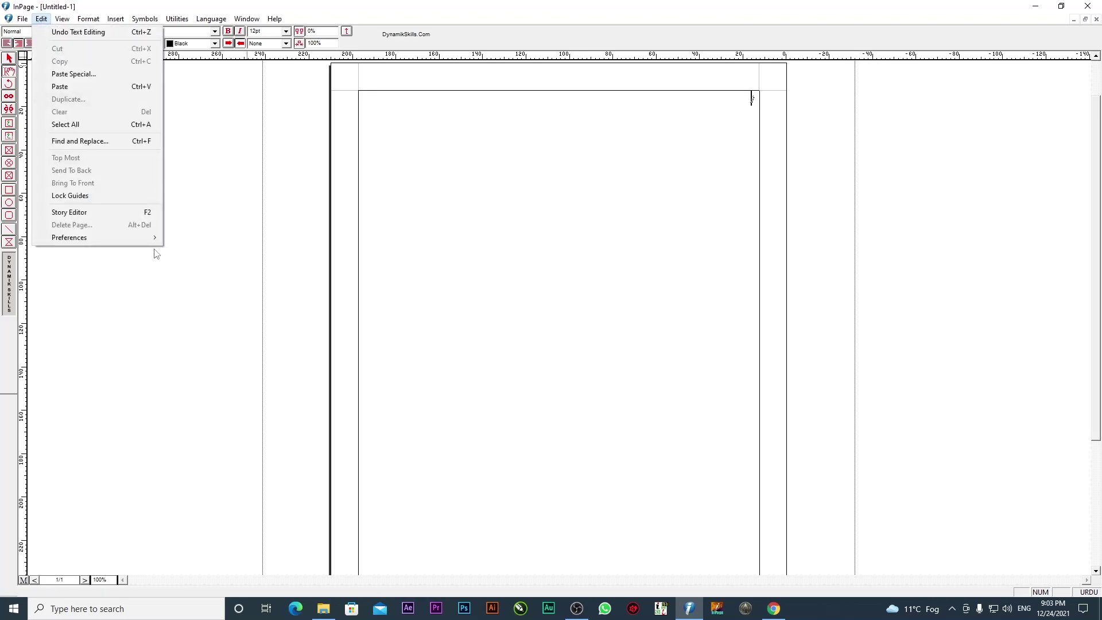
{"action": "mouse_move", "coordinate": [150, 237]}
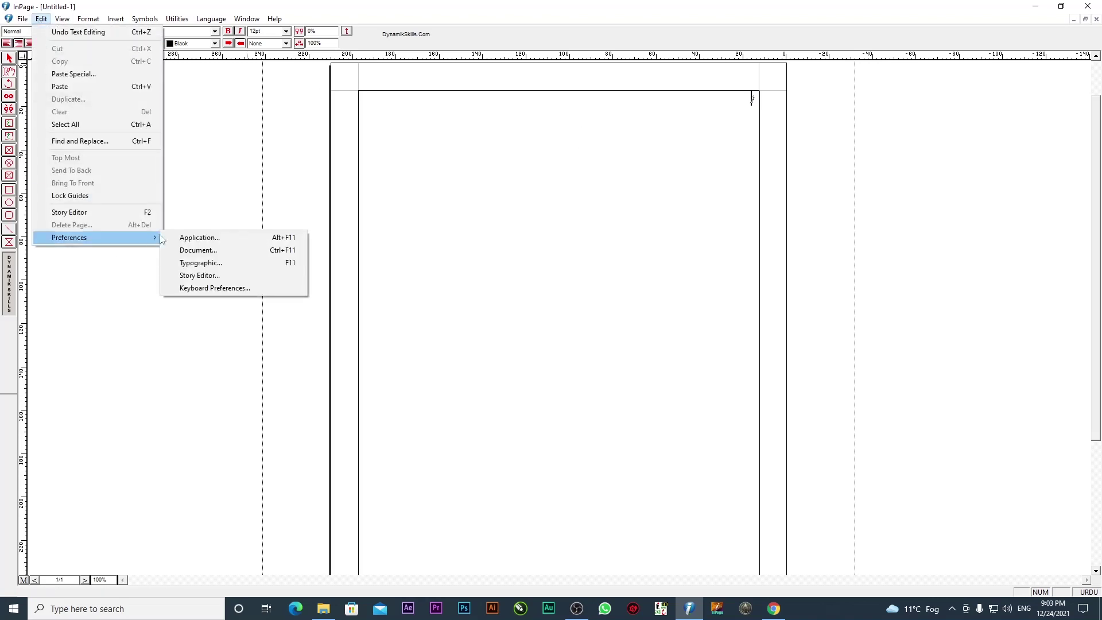
{"action": "left_click", "coordinate": [236, 289]}
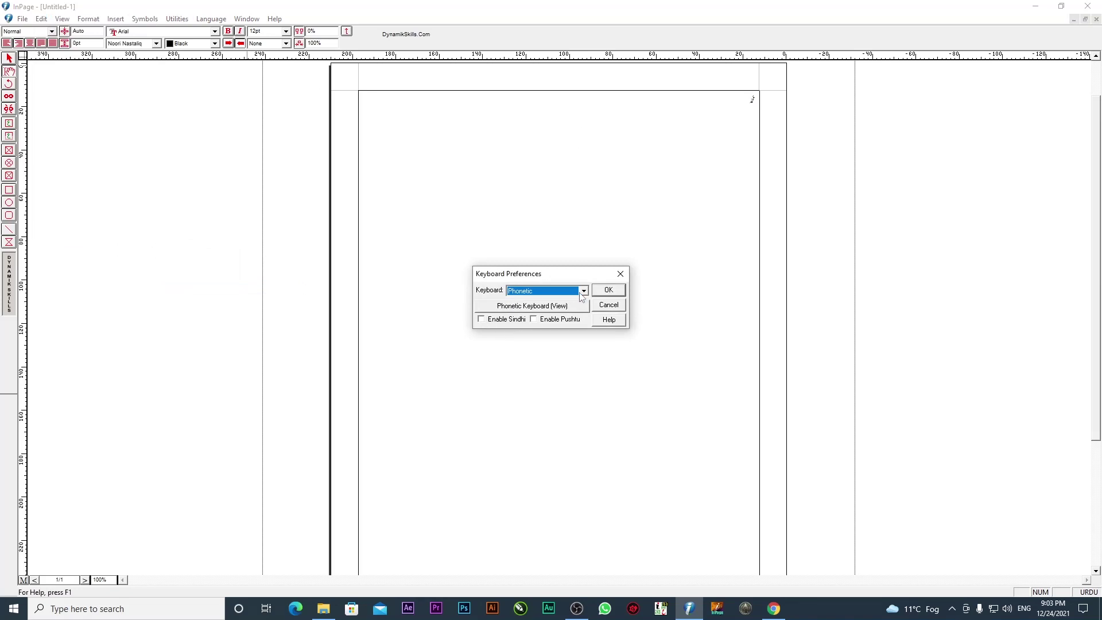
{"action": "left_click", "coordinate": [583, 291]}
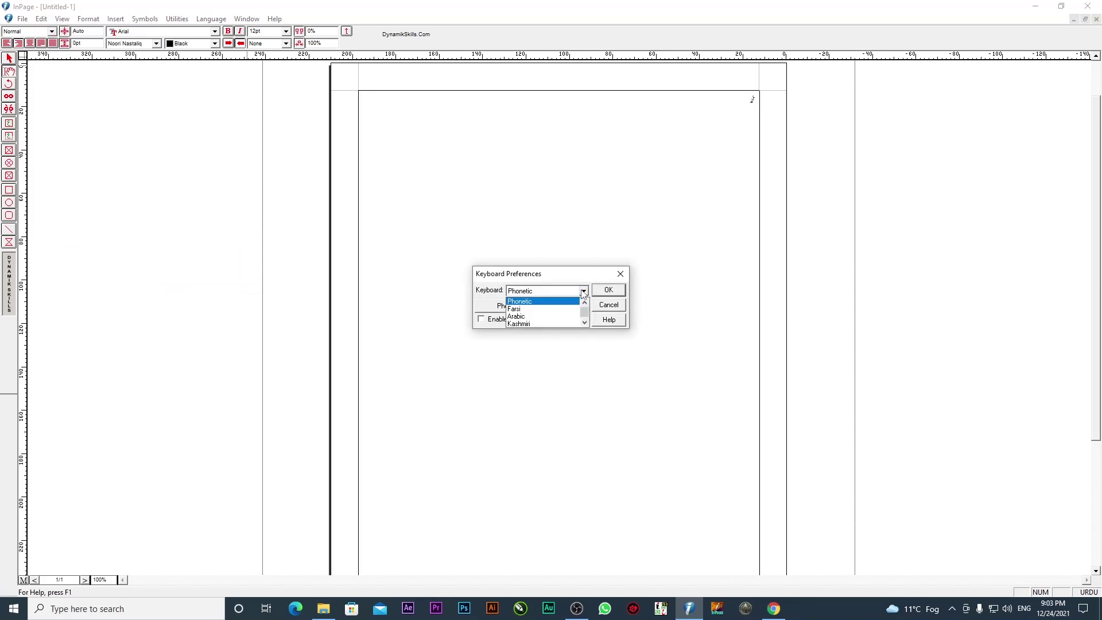
{"action": "left_click", "coordinate": [552, 281]}
{"action": "left_click", "coordinate": [583, 291]}
{"action": "scroll", "coordinate": [543, 310], "scroll_direction": "up", "scroll_amount": 1}
{"action": "left_click", "coordinate": [545, 272]}
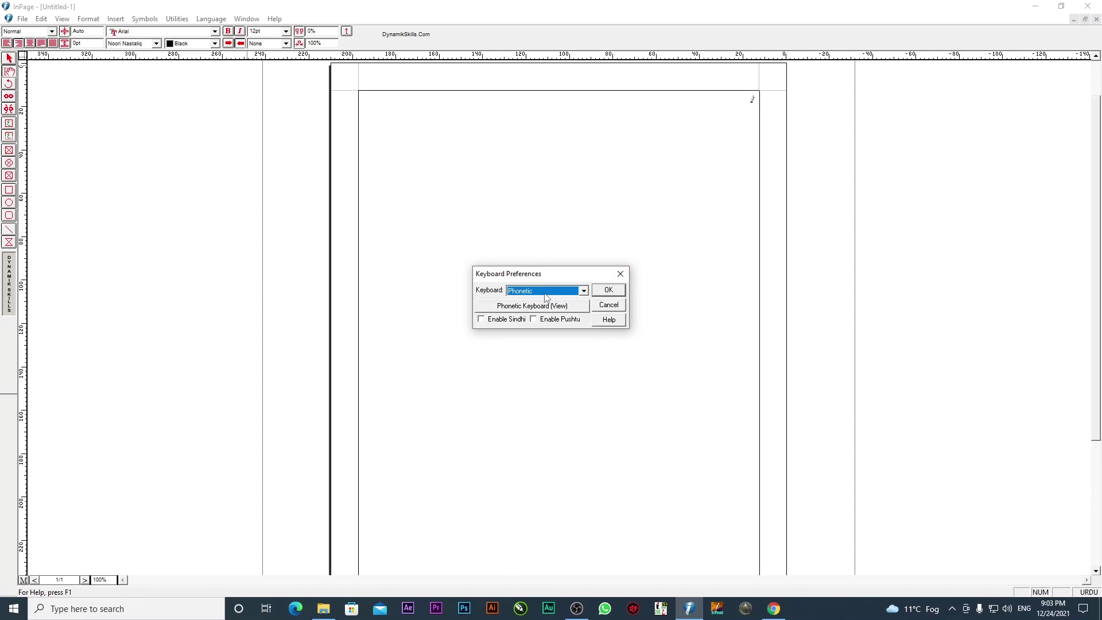
{"action": "left_click", "coordinate": [609, 291]}
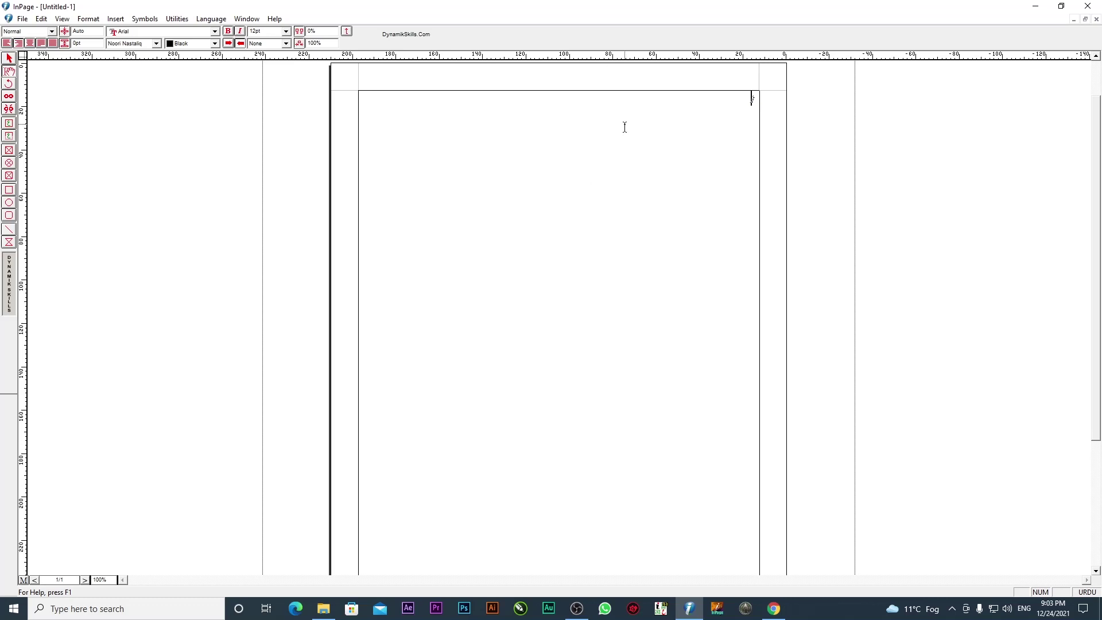
Set the font size of the existing Urdu word on the page to 72 pt
{"action": "left_click_drag", "start_coordinate": [699, 105], "coordinate": [783, 98]}
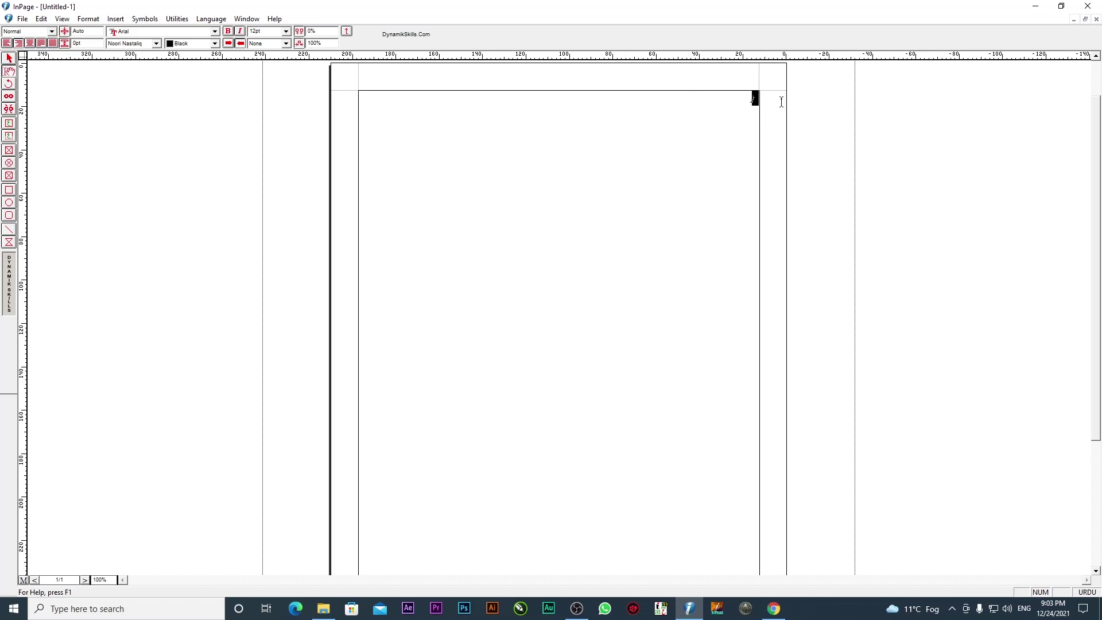
{"action": "left_click", "coordinate": [286, 31]}
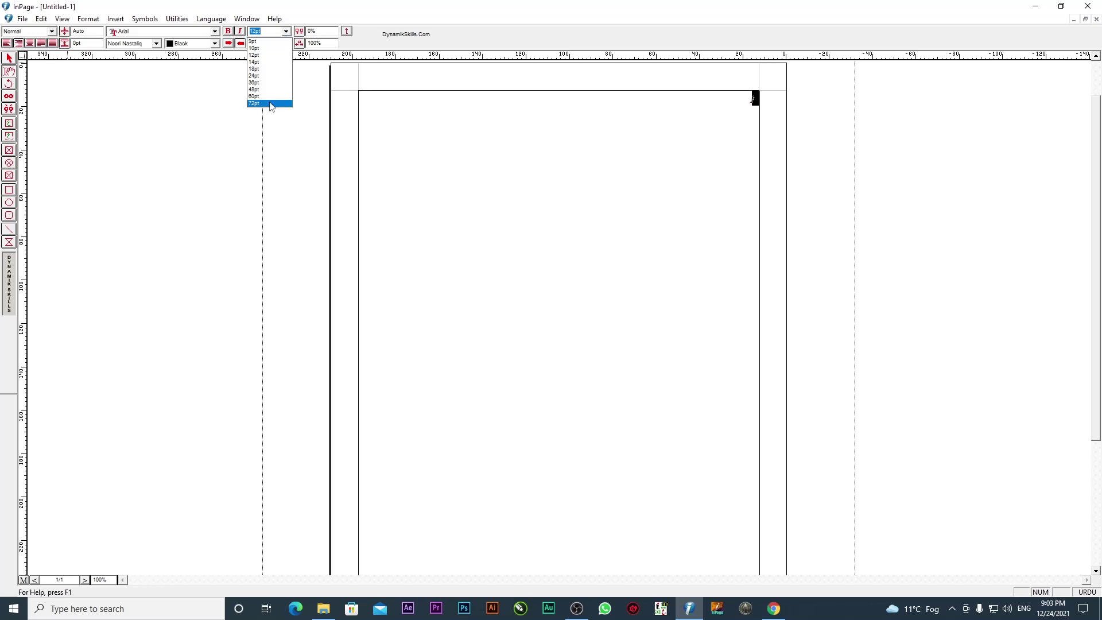
{"action": "left_click", "coordinate": [270, 104]}
{"action": "left_click", "coordinate": [660, 172]}
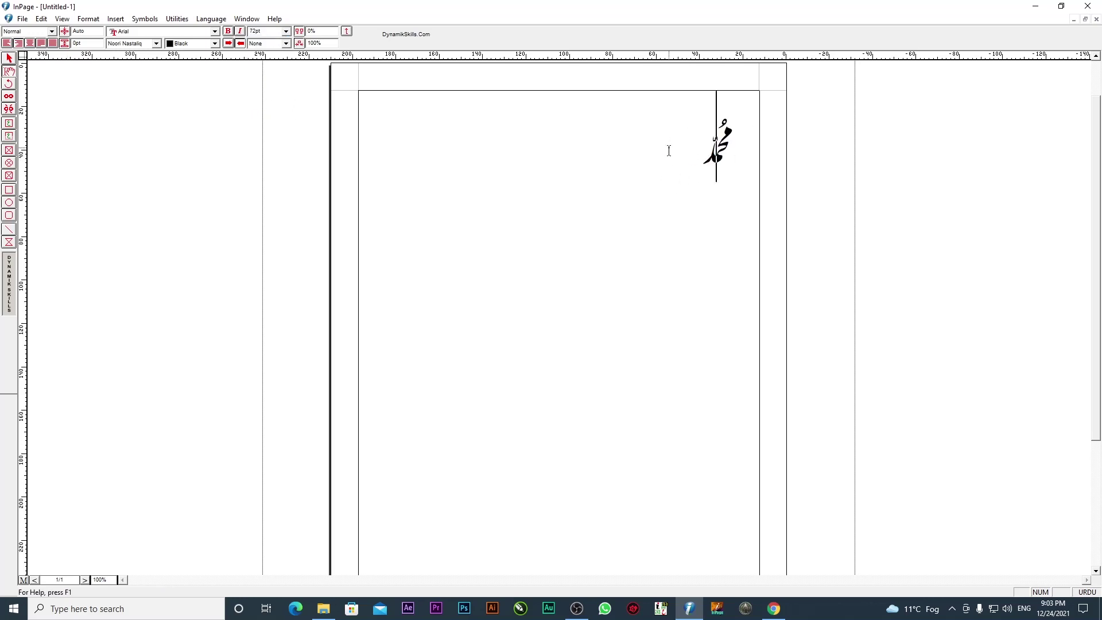
Enter the rest of the person's full name in Urdu after the first word, correcting the misspelled second word
{"action": "key", "text": "Left"}
{"action": "type", "text": "مش"}
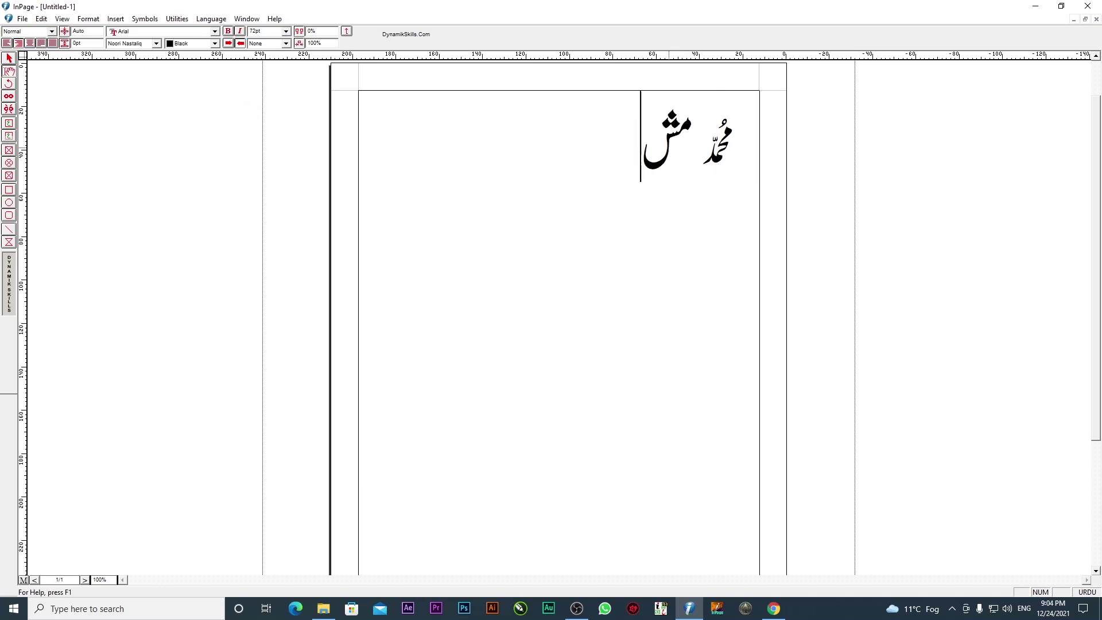
{"action": "type", "text": "ر"}
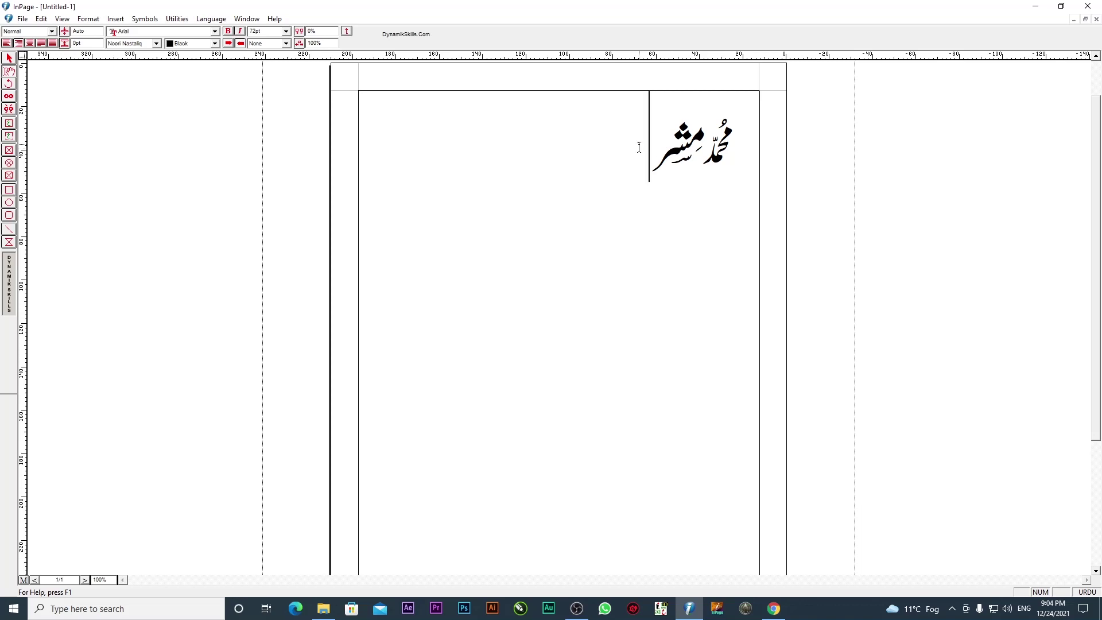
{"action": "key", "text": "BackSpace"}
{"action": "key", "text": "BackSpace"}
{"action": "type", "text": "بشر"}
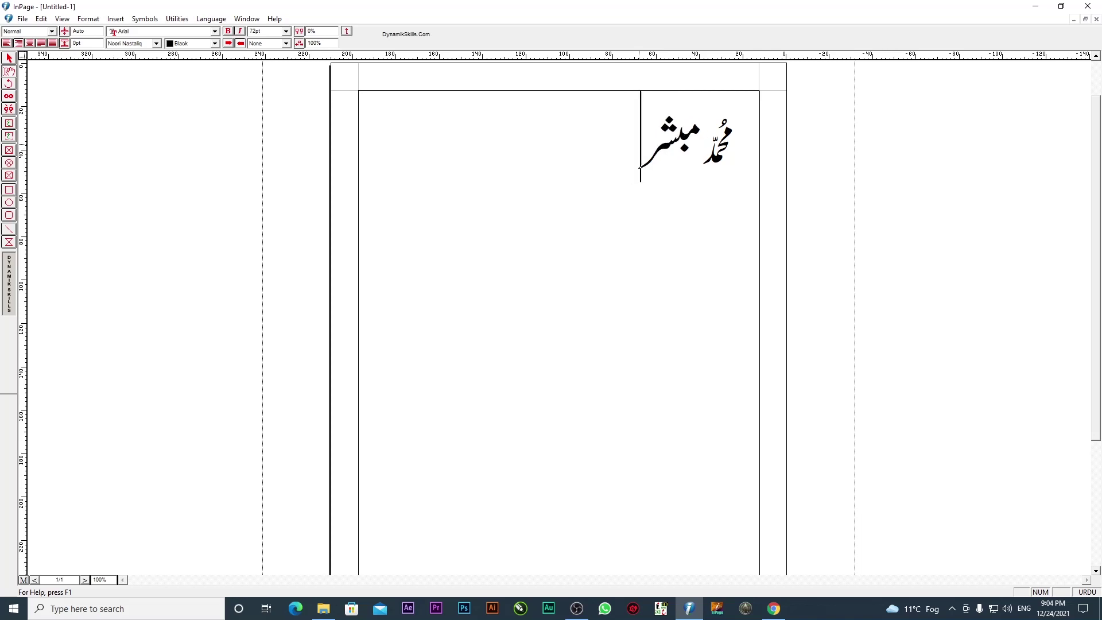
{"action": "type", "text": " جلالی"}
{"action": "left_click_drag", "start_coordinate": [497, 159], "coordinate": [781, 163]}
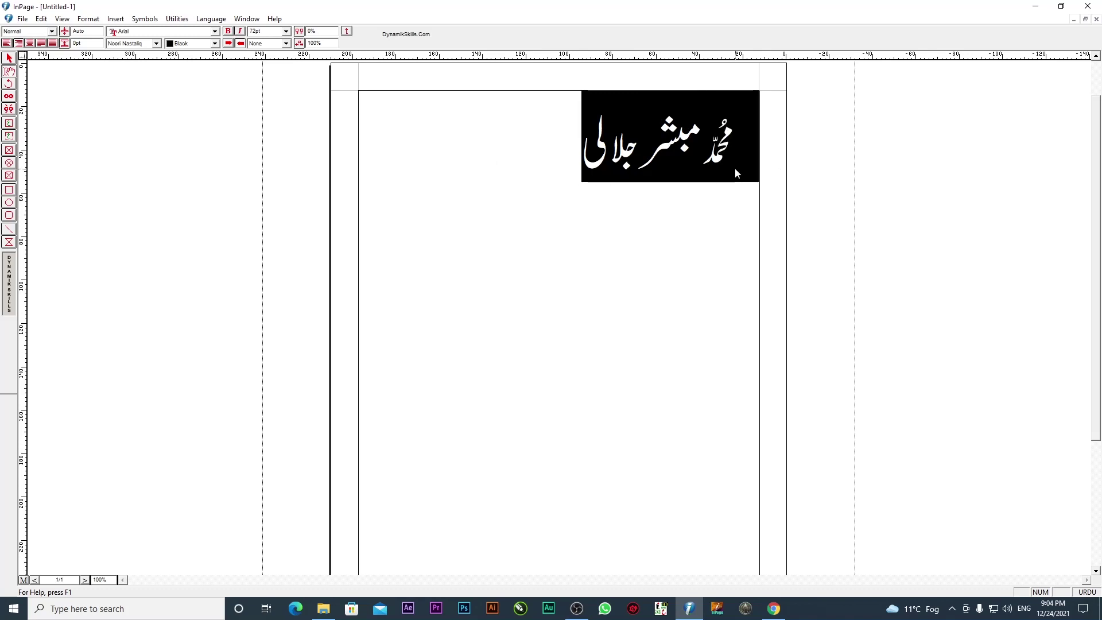
{"action": "left_click_drag", "start_coordinate": [549, 172], "coordinate": [731, 163]}
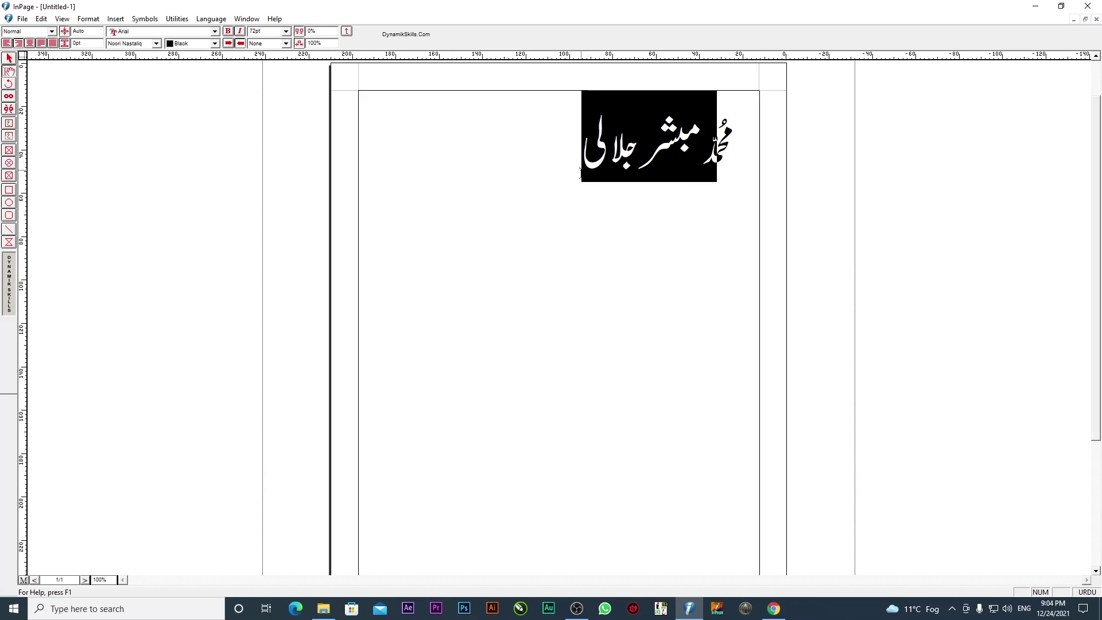
{"action": "left_click", "coordinate": [581, 172]}
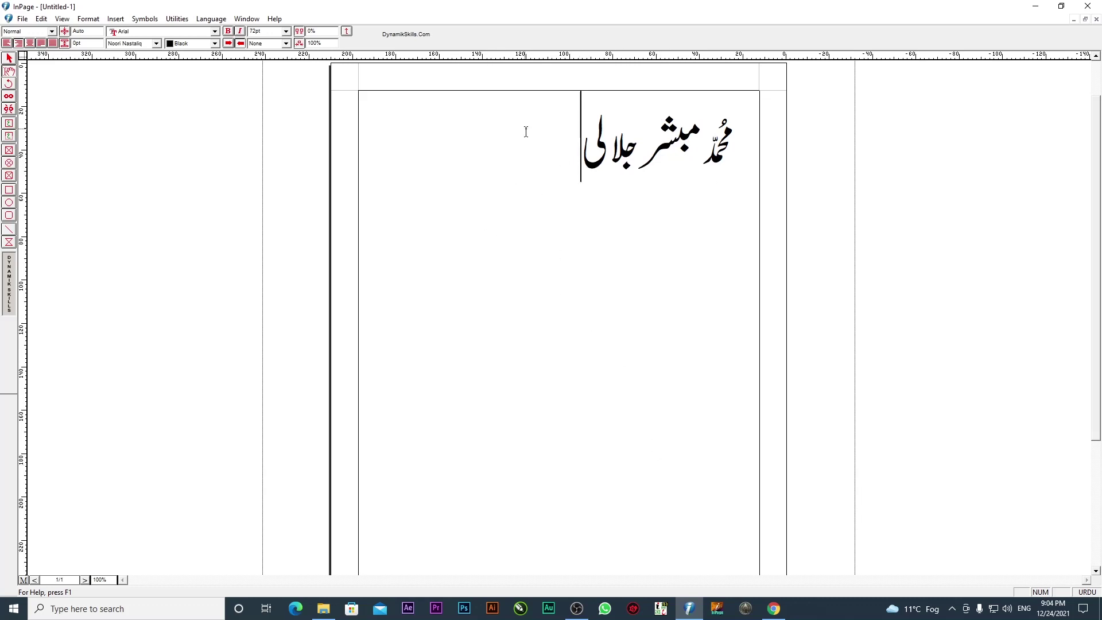
{"action": "left_click_drag", "start_coordinate": [524, 133], "coordinate": [790, 147]}
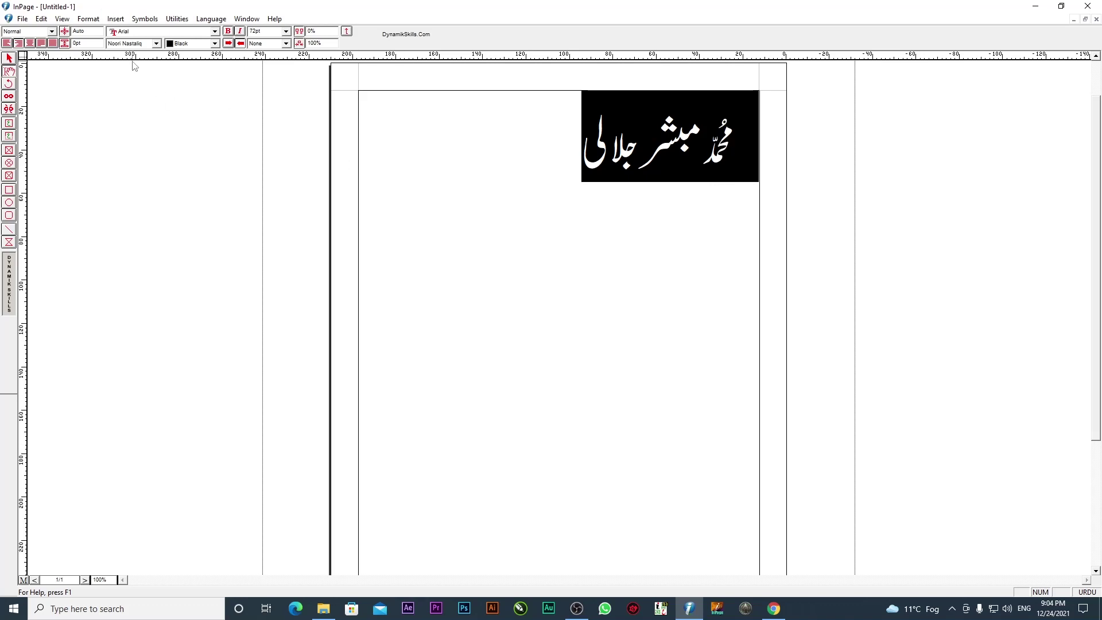
{"action": "left_click", "coordinate": [127, 44]}
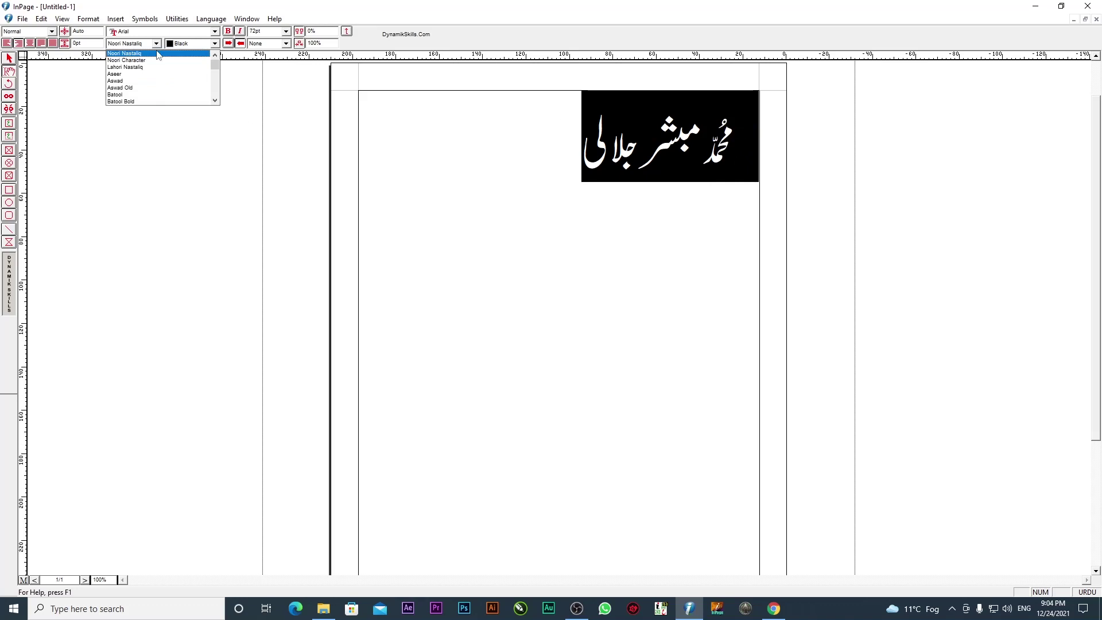
{"action": "left_click", "coordinate": [502, 170]}
{"action": "left_click", "coordinate": [560, 167]}
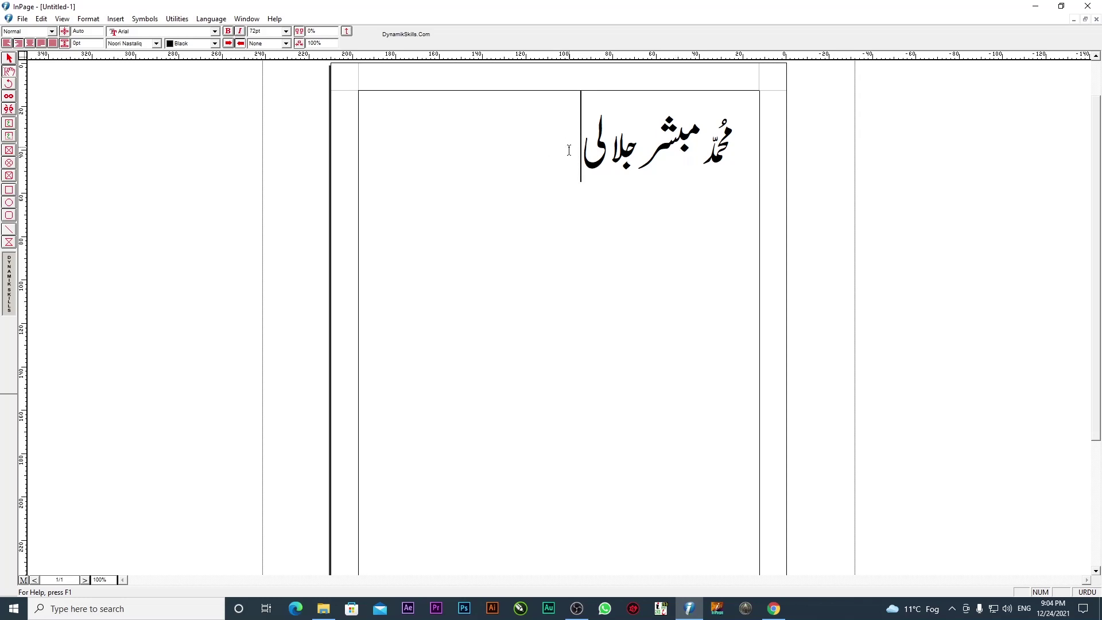
{"action": "left_click_drag", "start_coordinate": [570, 150], "coordinate": [734, 149]}
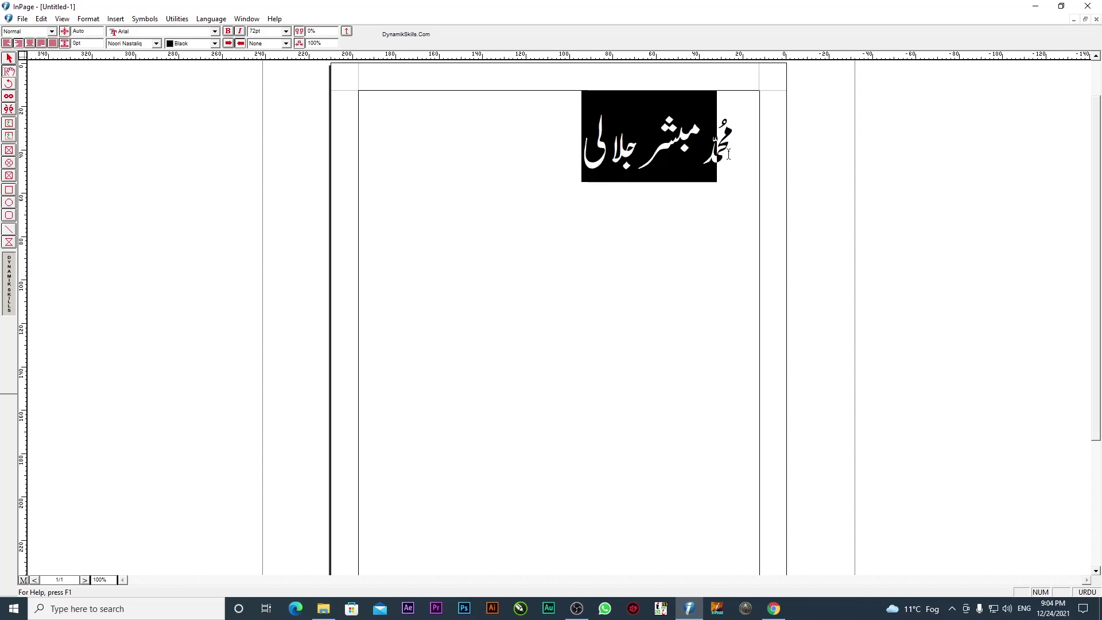
{"action": "left_click", "coordinate": [580, 126]}
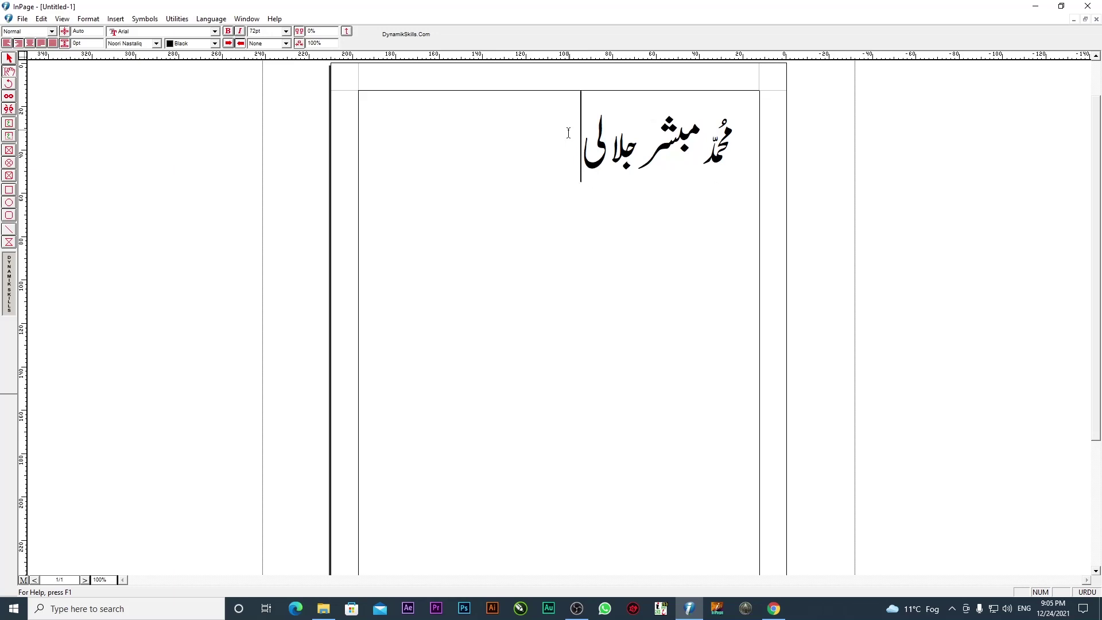
{"action": "left_click_drag", "start_coordinate": [568, 133], "coordinate": [734, 141]}
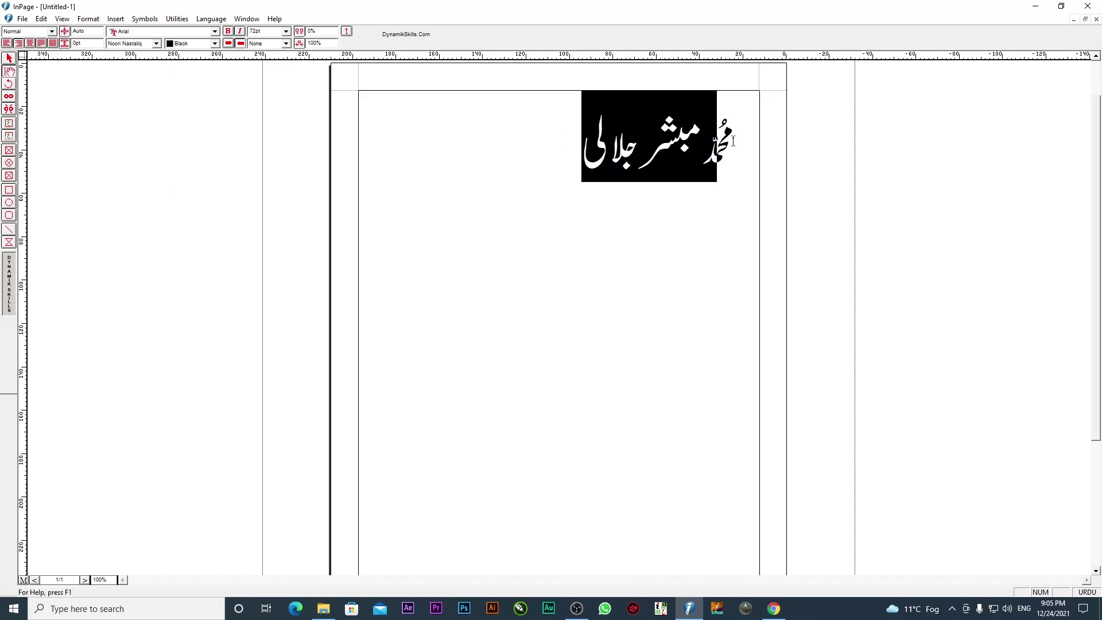
{"action": "key", "text": "Escape"}
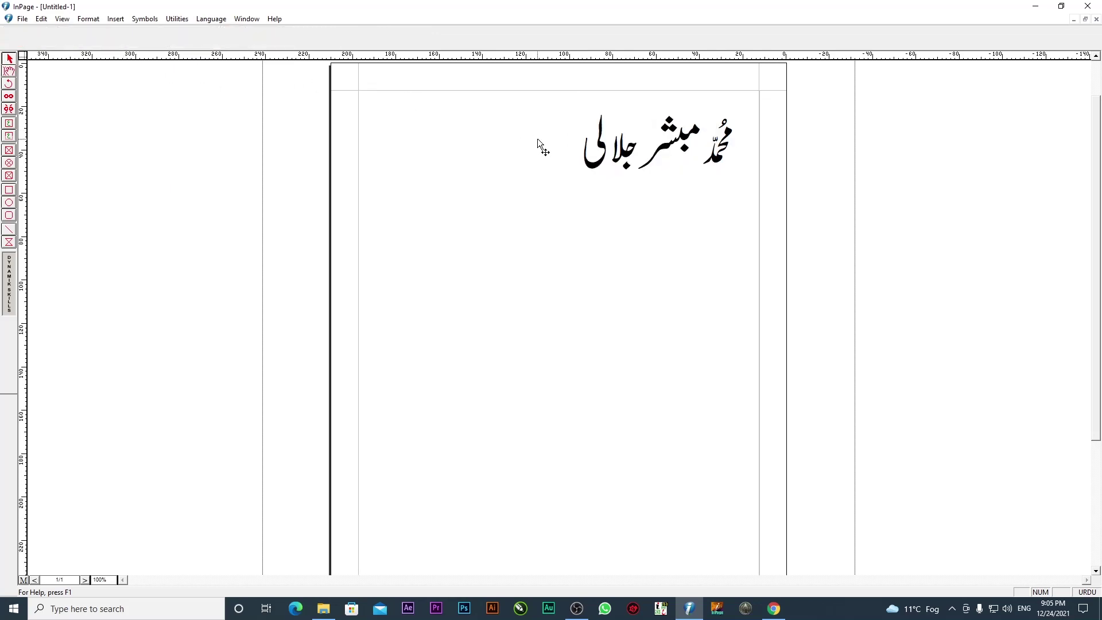
Select the whole name line for text editing and switch its Urdu font to Noori Character and back to Noori Nastaliq
{"action": "left_click", "coordinate": [9, 71]}
{"action": "left_click_drag", "start_coordinate": [555, 138], "coordinate": [747, 143]}
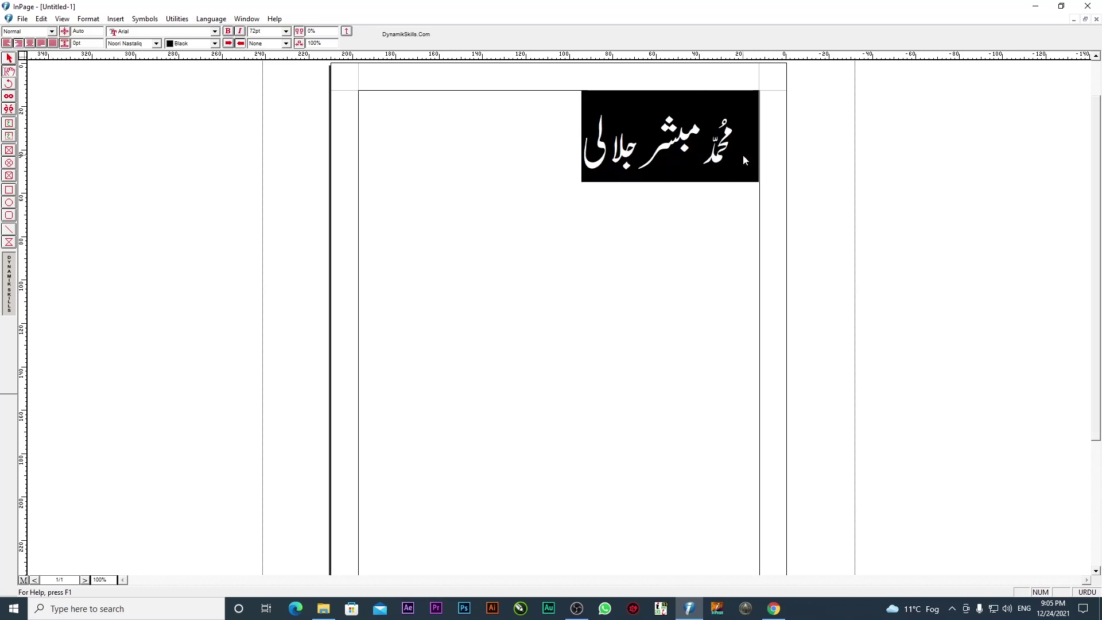
{"action": "left_click", "coordinate": [133, 44]}
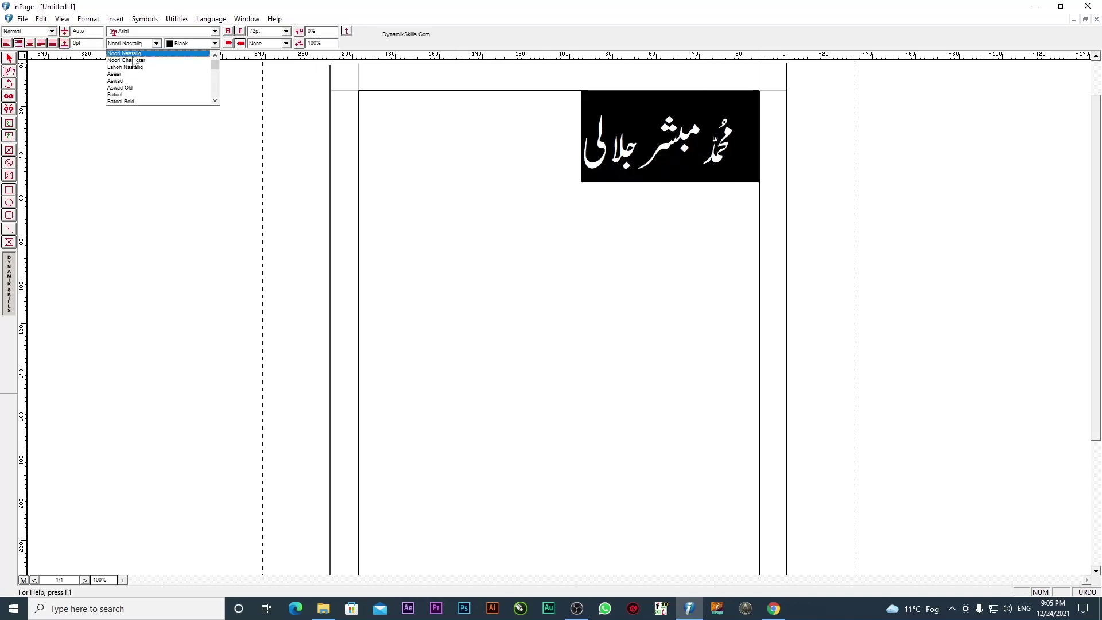
{"action": "left_click", "coordinate": [134, 60]}
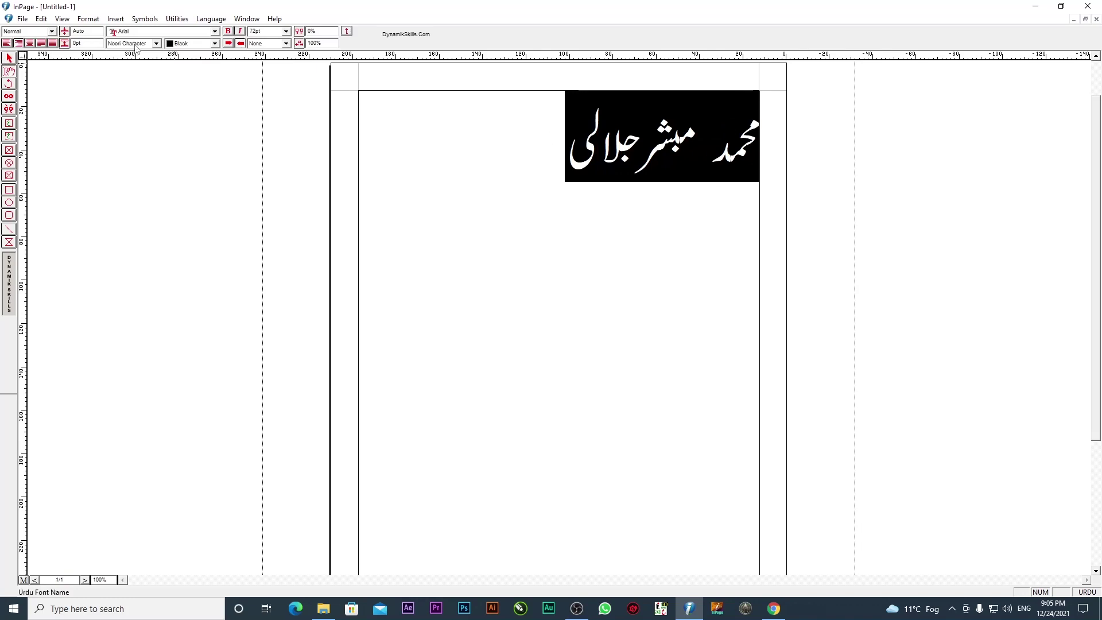
{"action": "left_click", "coordinate": [136, 45]}
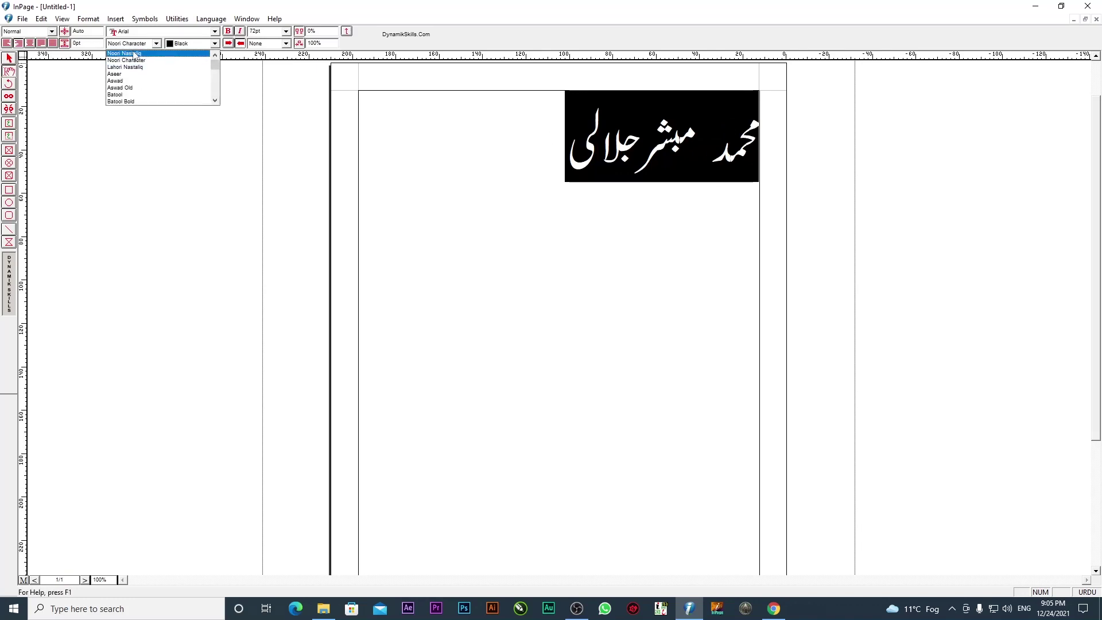
{"action": "left_click", "coordinate": [135, 55]}
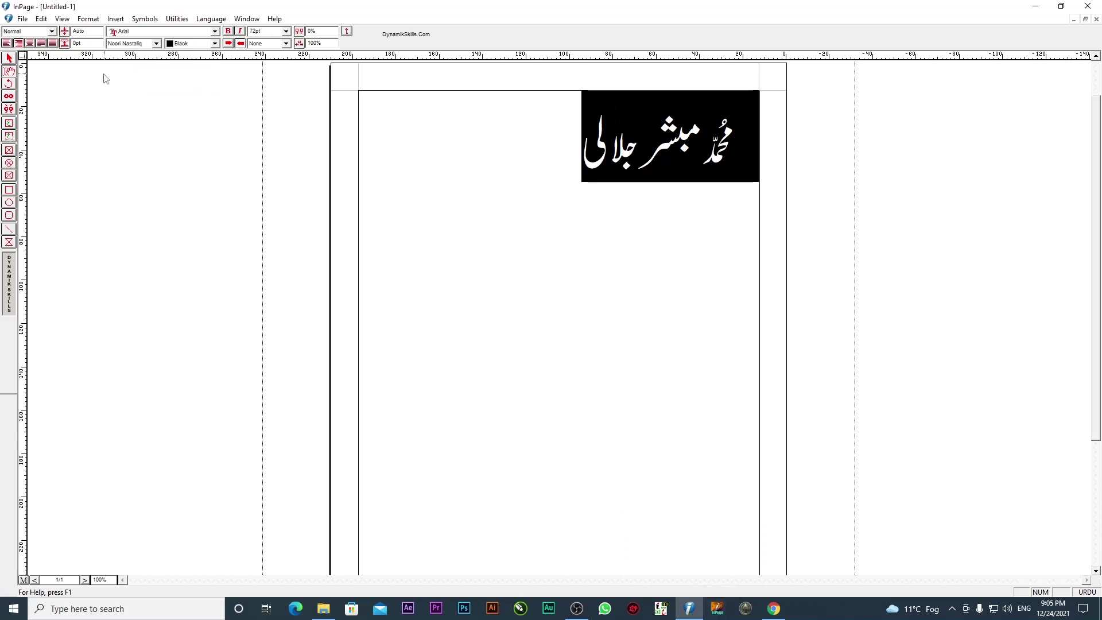
Cycle the selected name line through the Urdu fonts from Lahori Nastaliq onward, settle on Makka Contour, and reselect the line
{"action": "left_click", "coordinate": [124, 45]}
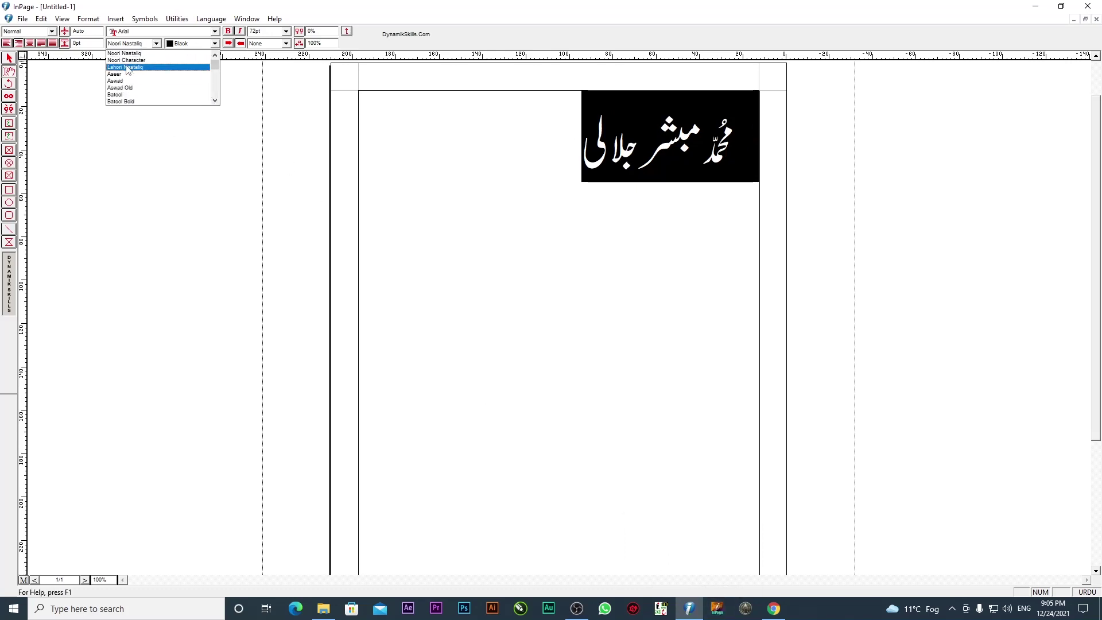
{"action": "left_click", "coordinate": [126, 68]}
{"action": "scroll", "coordinate": [131, 46], "scroll_direction": "down", "scroll_amount": 3}
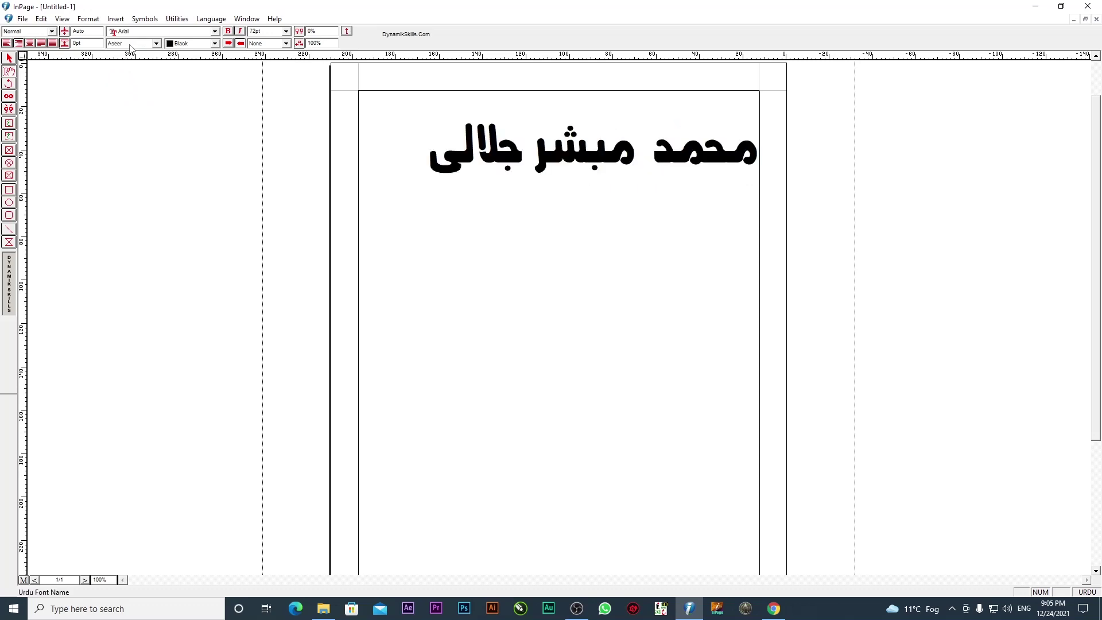
{"action": "scroll", "coordinate": [131, 48], "scroll_direction": "down", "scroll_amount": 4}
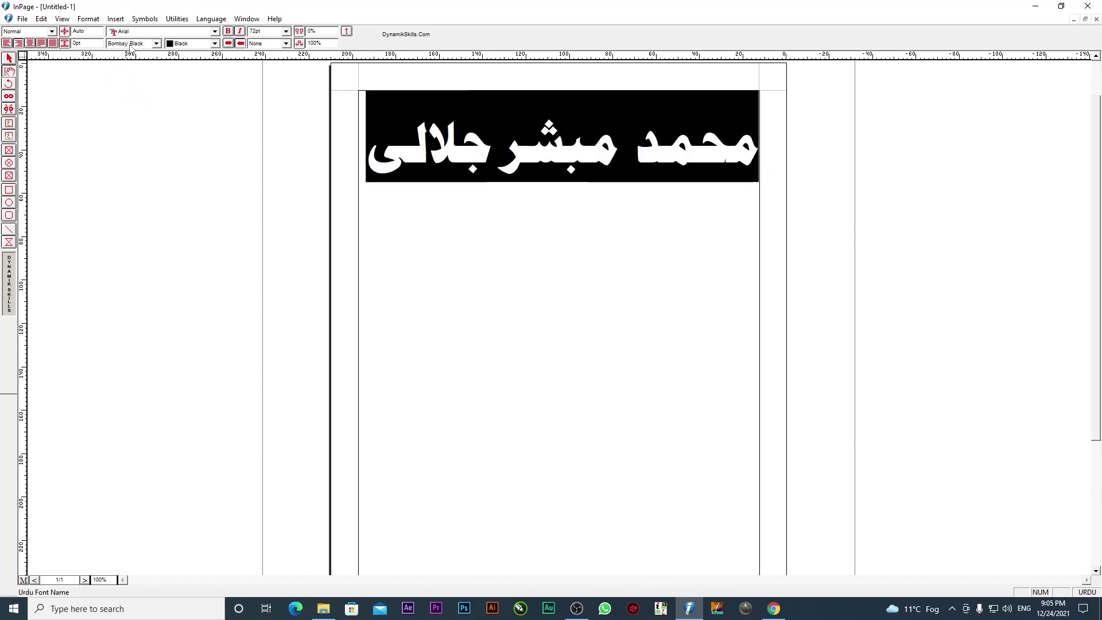
{"action": "scroll", "coordinate": [131, 49], "scroll_direction": "down", "scroll_amount": 3}
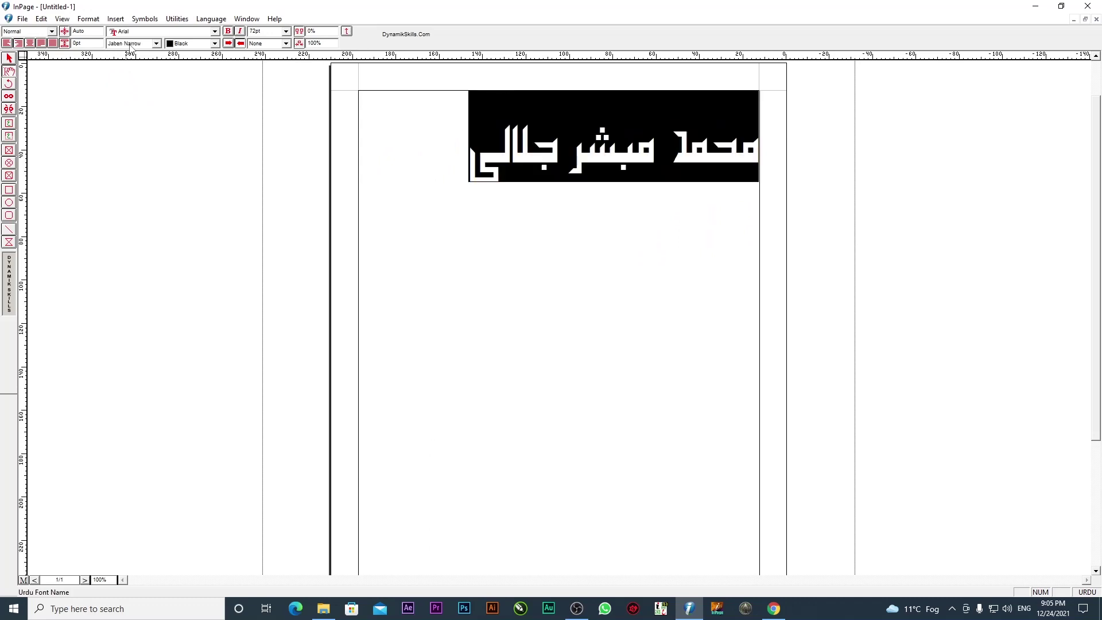
{"action": "scroll", "coordinate": [130, 48], "scroll_direction": "down", "scroll_amount": 1}
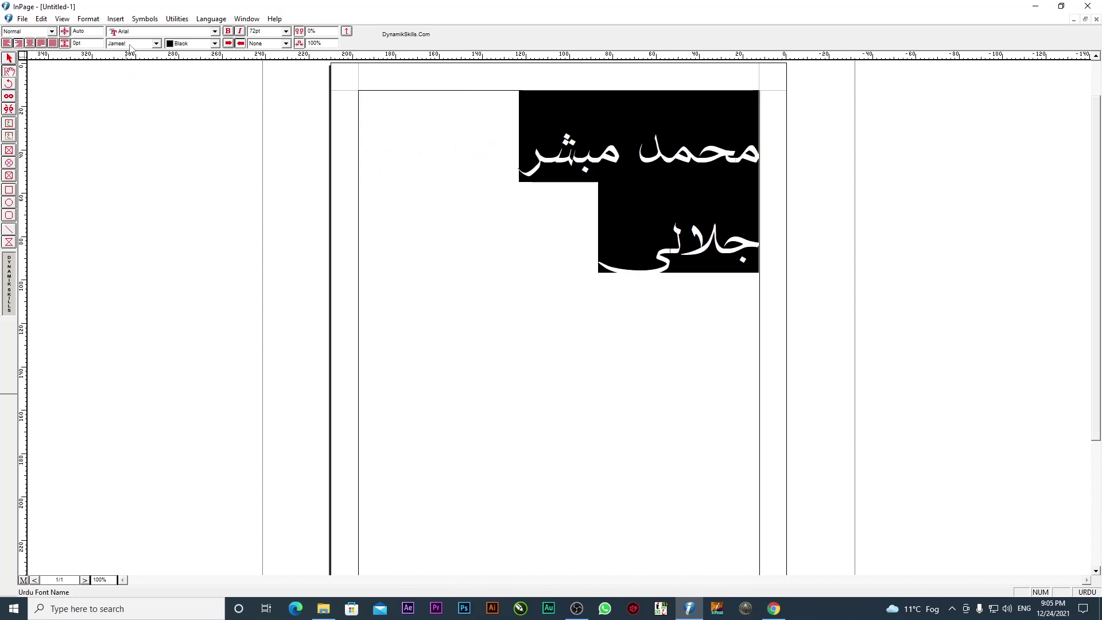
{"action": "scroll", "coordinate": [130, 49], "scroll_direction": "down", "scroll_amount": 3}
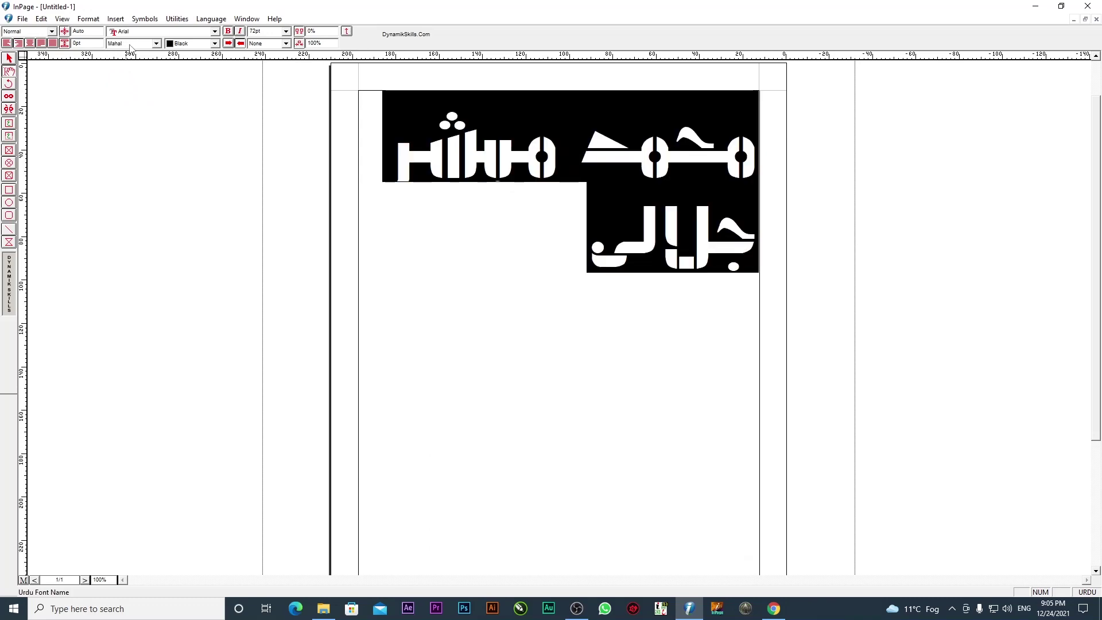
{"action": "scroll", "coordinate": [131, 49], "scroll_direction": "down", "scroll_amount": 2}
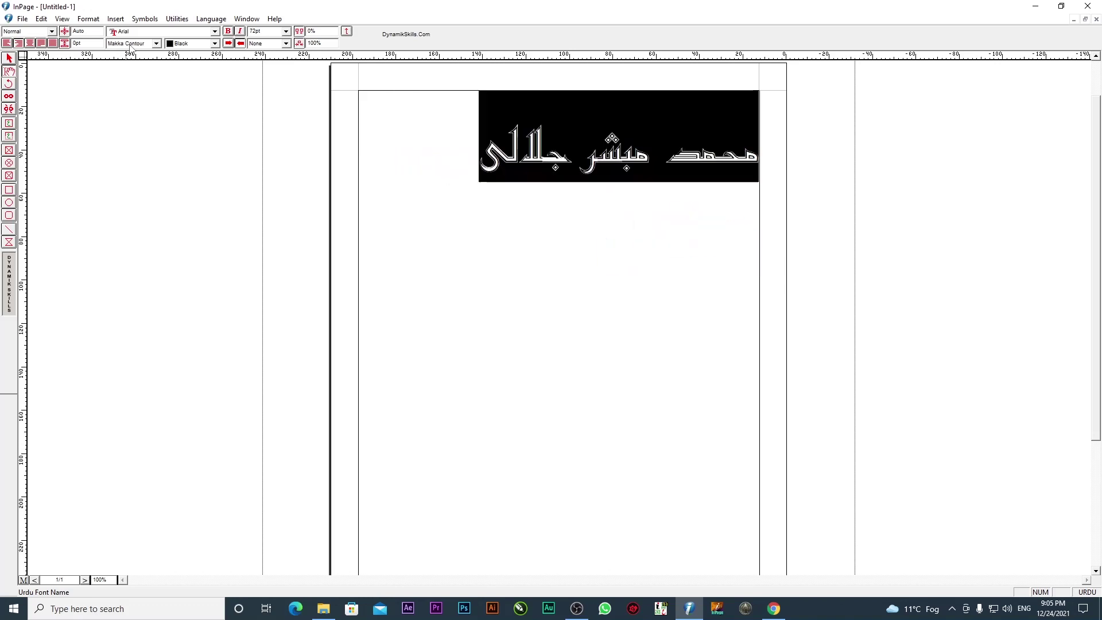
{"action": "left_click_drag", "start_coordinate": [461, 149], "coordinate": [768, 149]}
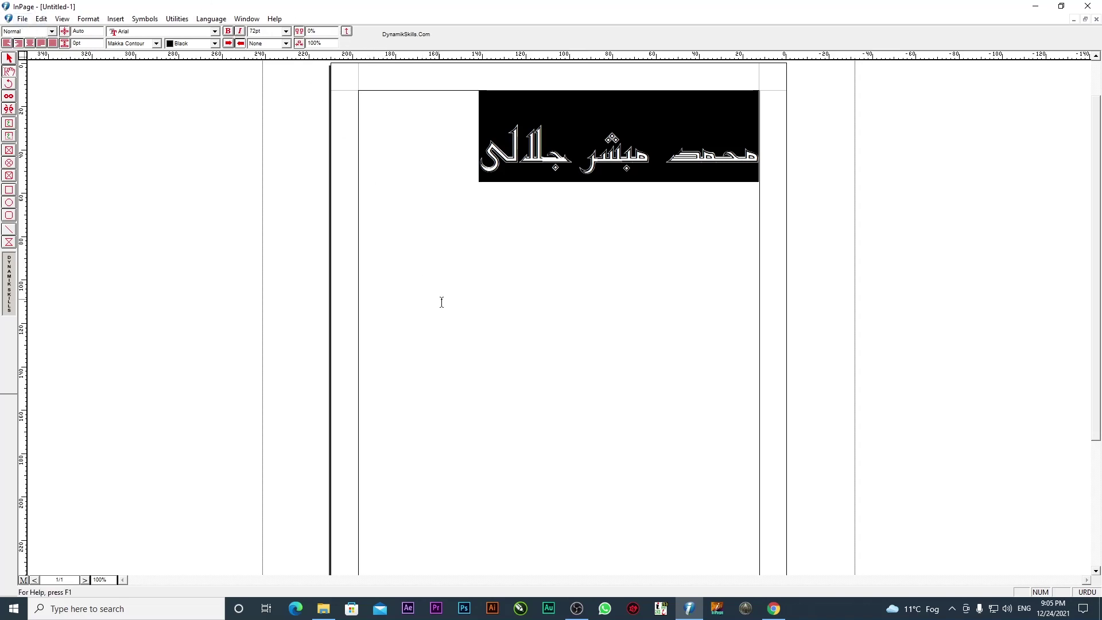
Delete the name line from the page, switch to Chrome and copy the highlighted Urdu headline of the urdufatwa.com search result
{"action": "left_click_drag", "start_coordinate": [448, 146], "coordinate": [765, 168]}
{"action": "key", "text": "Delete"}
{"action": "left_click", "coordinate": [772, 613]}
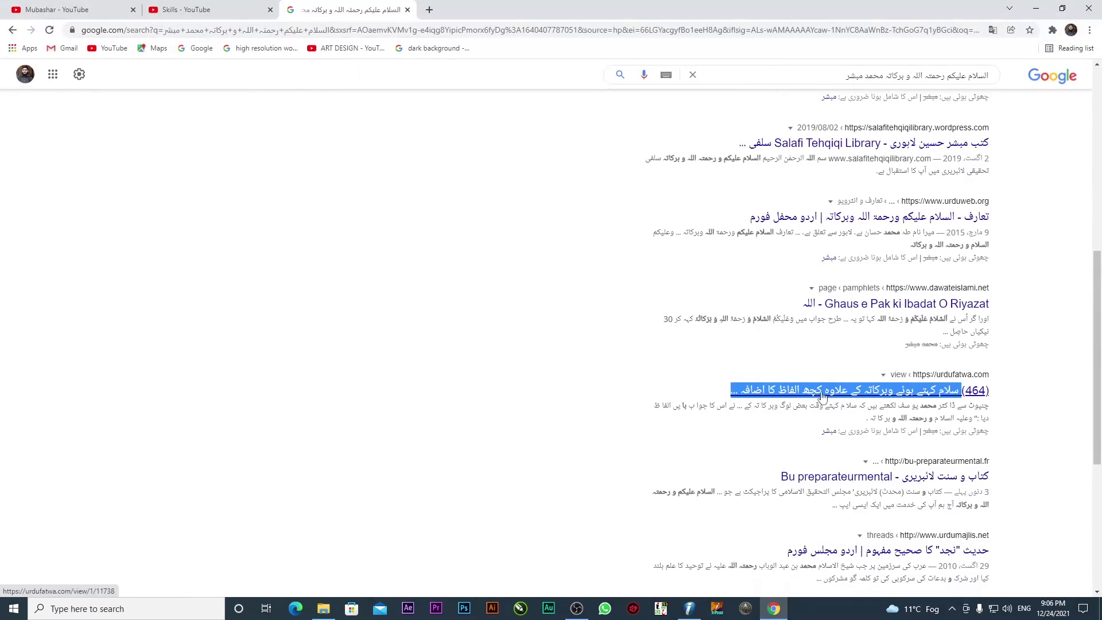
{"action": "right_click", "coordinate": [797, 394]}
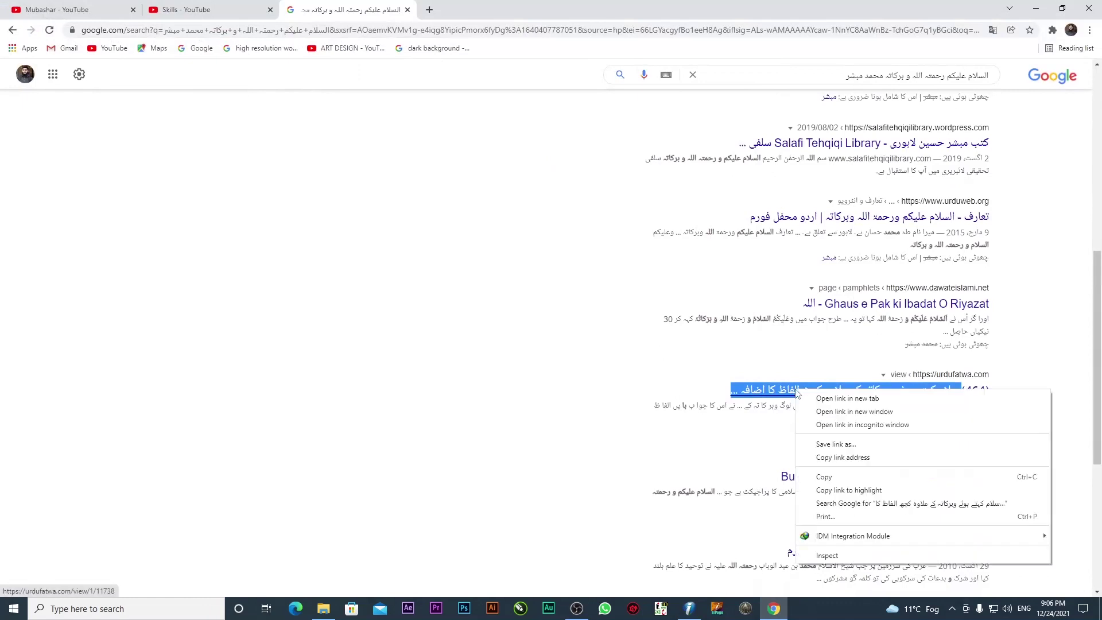
{"action": "left_click", "coordinate": [825, 476]}
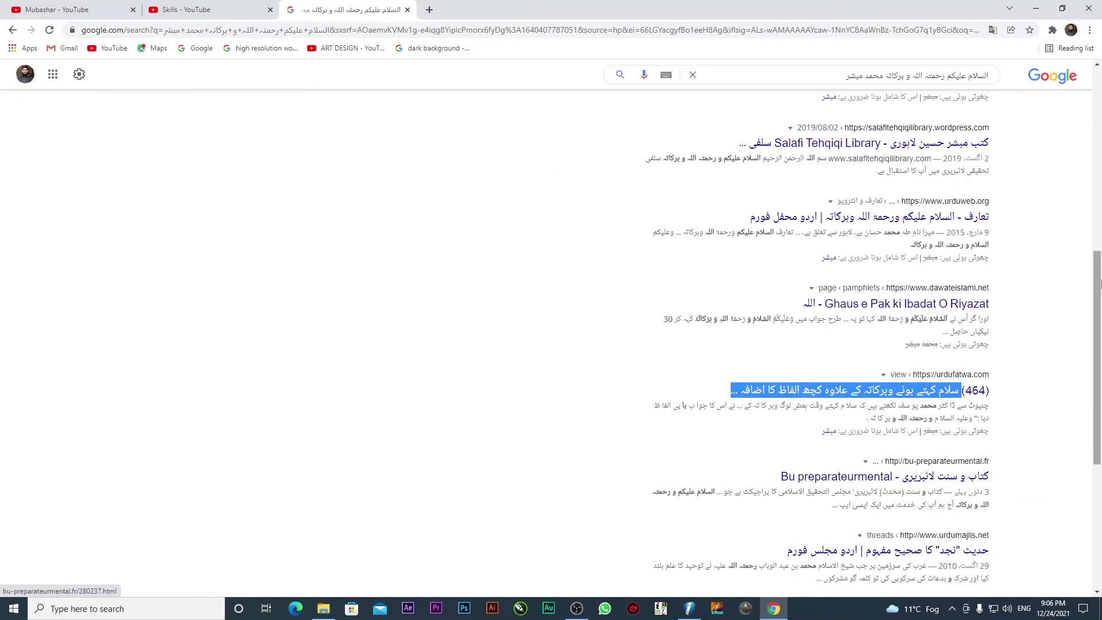
Switch back to Inpage Katib, paste the copied Urdu headline onto the empty page and select across the pasted line
{"action": "left_click", "coordinate": [690, 609]}
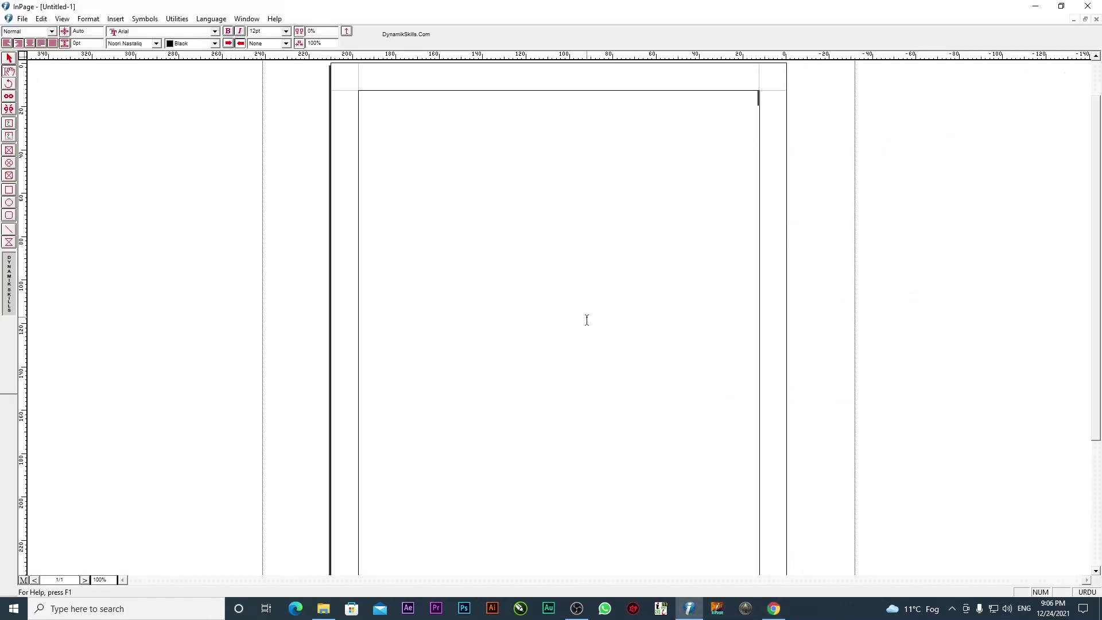
{"action": "key", "text": "ctrl+v"}
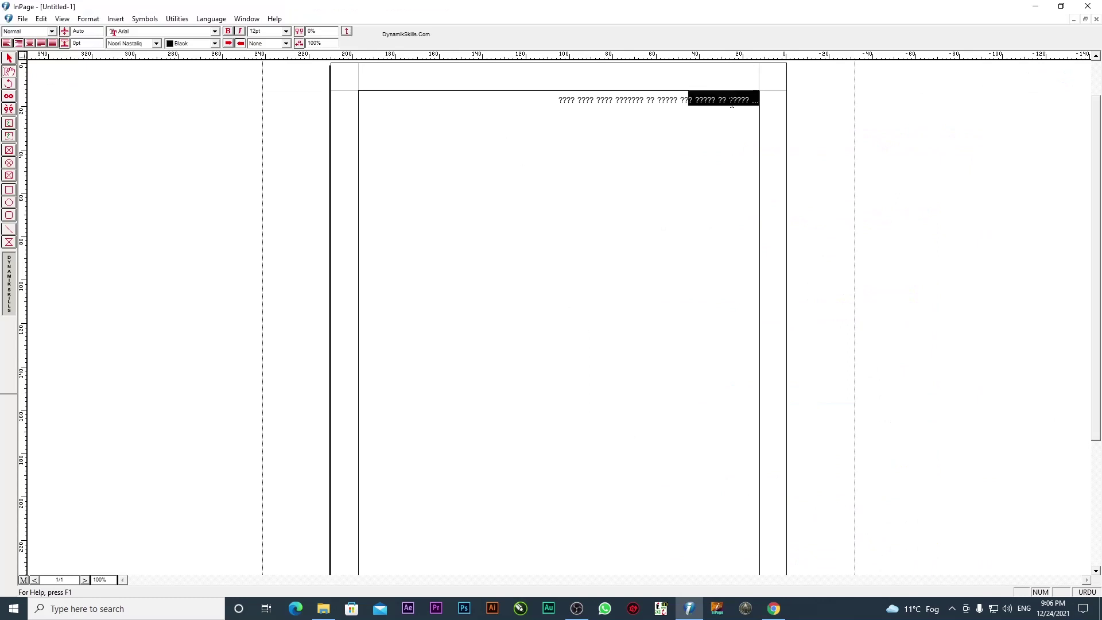
{"action": "mouse_move", "coordinate": [555, 96]}
{"action": "left_mouse_down"}
{"action": "mouse_move", "coordinate": [575, 113]}
{"action": "mouse_move", "coordinate": [563, 113]}
{"action": "left_mouse_up"}
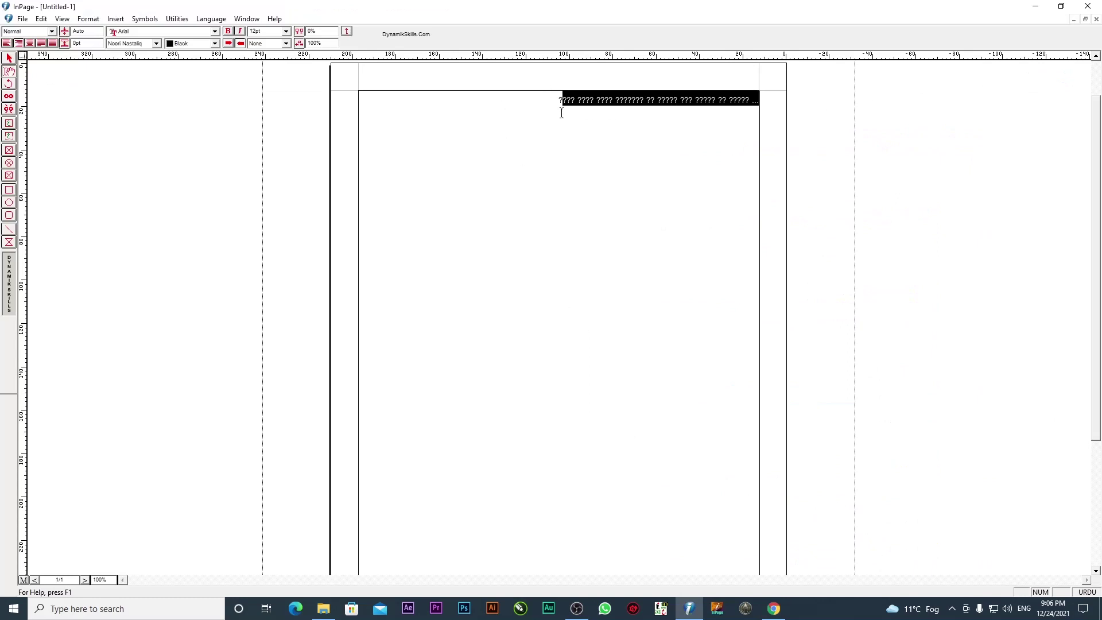
{"action": "left_click", "coordinate": [555, 111]}
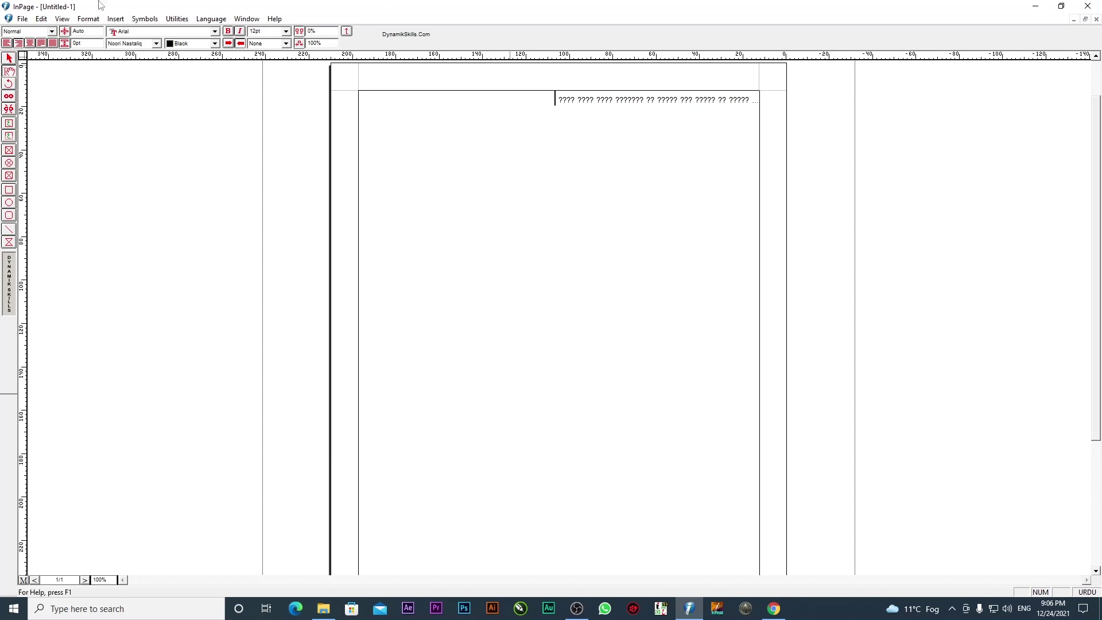
Close Inpage Katib without saving the untitled document and minimize Chrome to show the desktop
{"action": "double_click", "coordinate": [72, 6]}
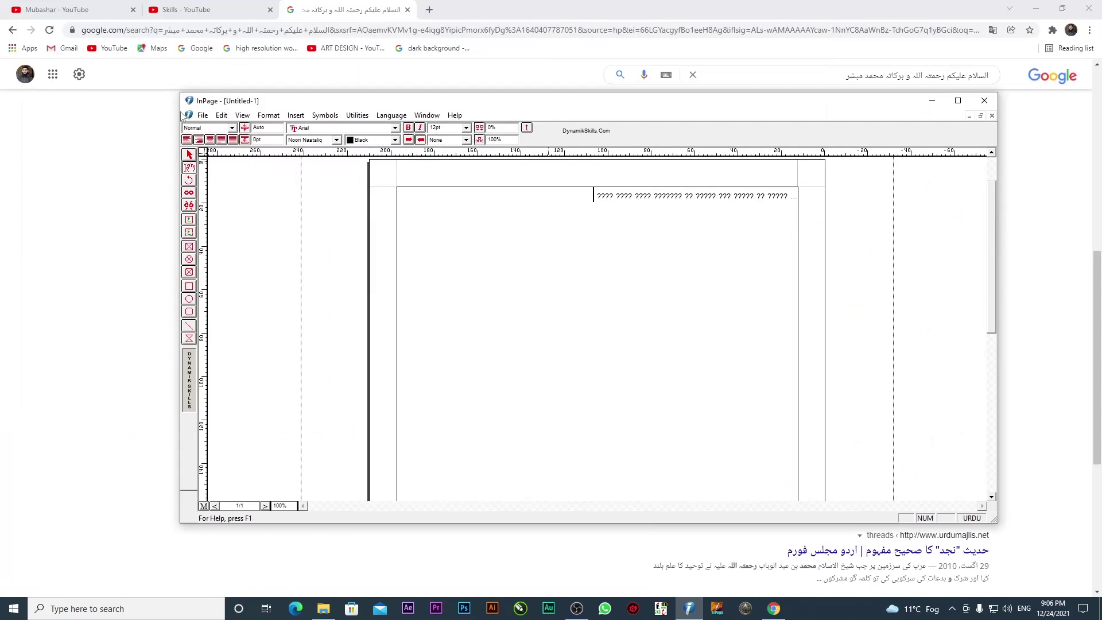
{"action": "left_click", "coordinate": [984, 101]}
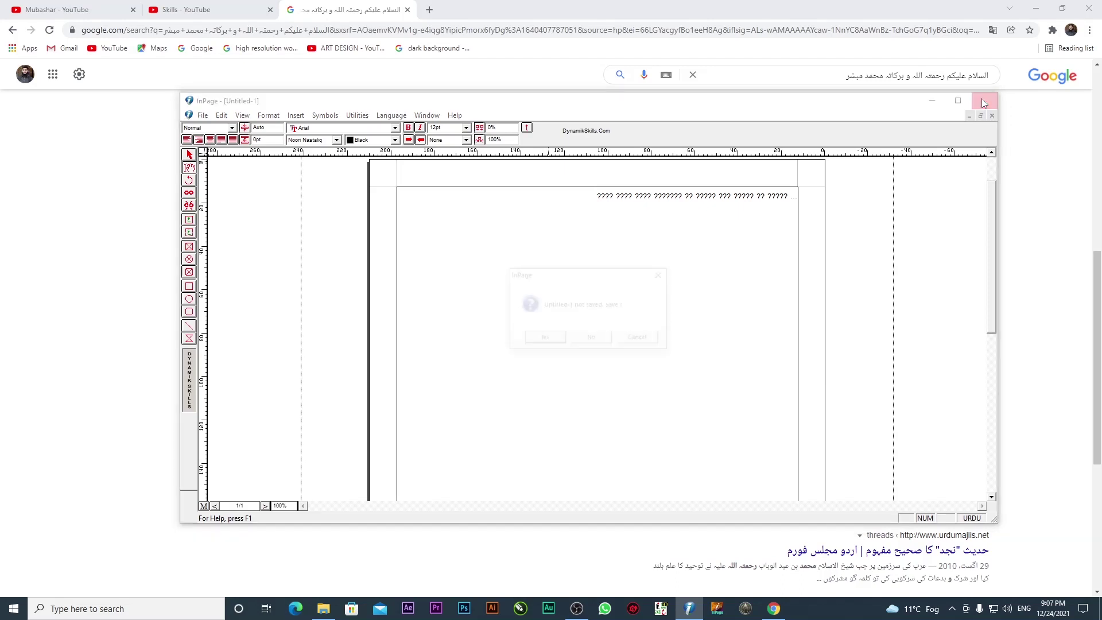
{"action": "left_click", "coordinate": [593, 339]}
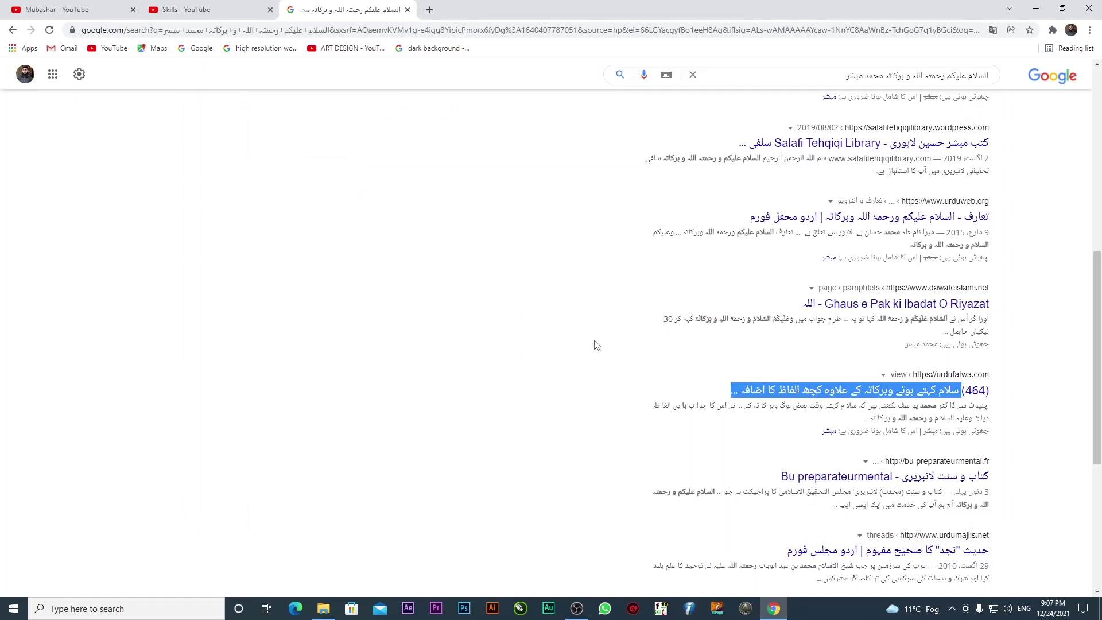
{"action": "left_click", "coordinate": [1036, 9]}
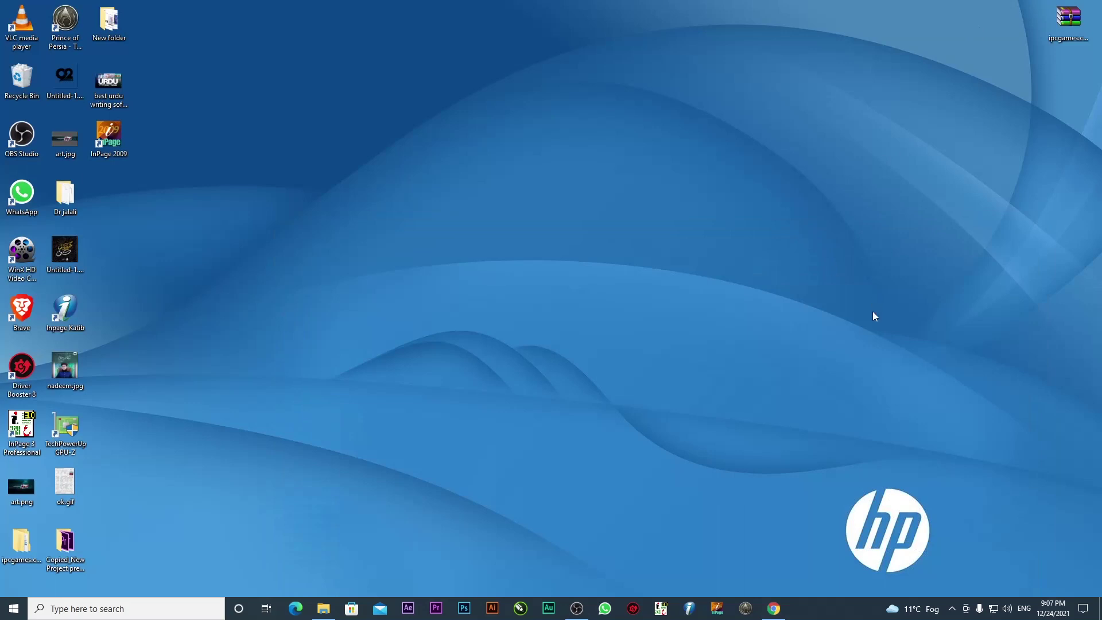
Launch InPage 3 Professional and create a new A4 portrait document with right-to-left direction and an automatic text box
{"action": "left_click", "coordinate": [662, 609]}
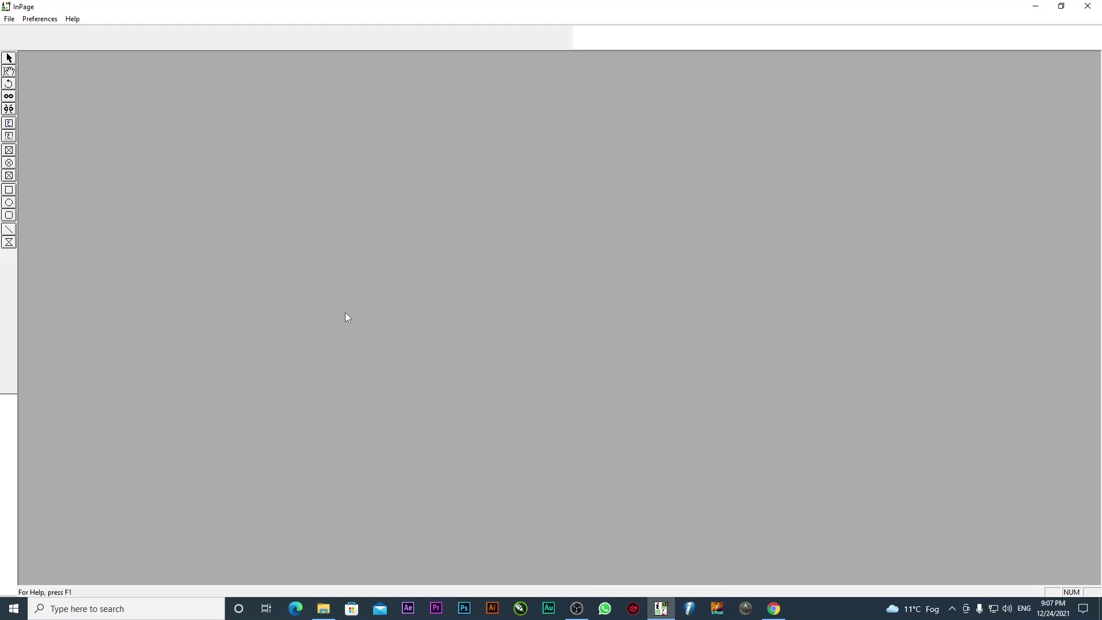
{"action": "key", "text": "ctrl+n"}
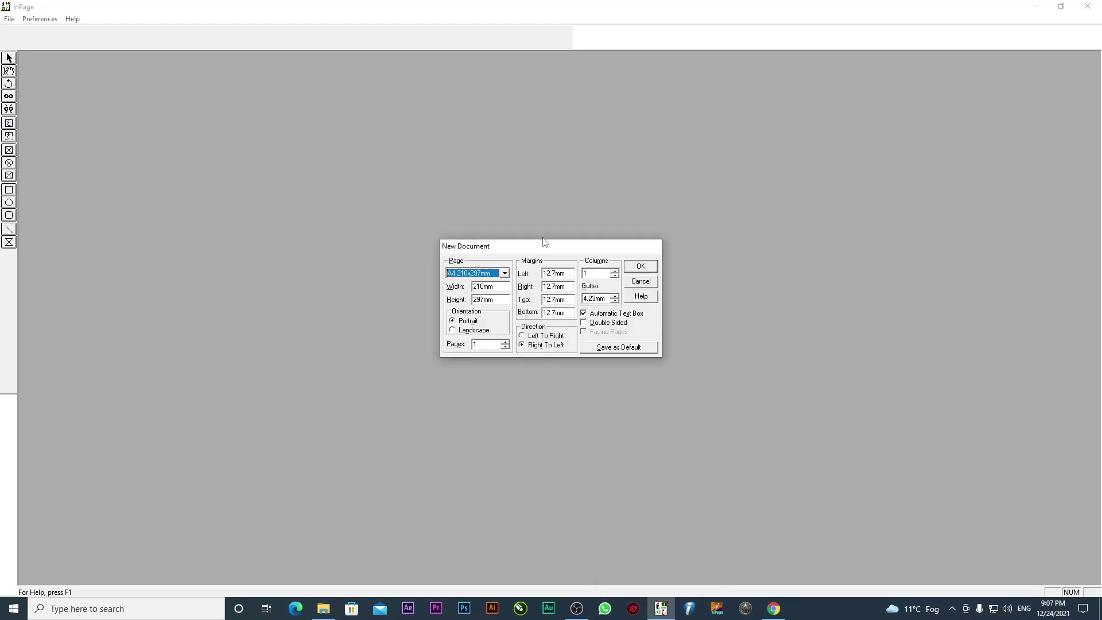
{"action": "left_click", "coordinate": [641, 267]}
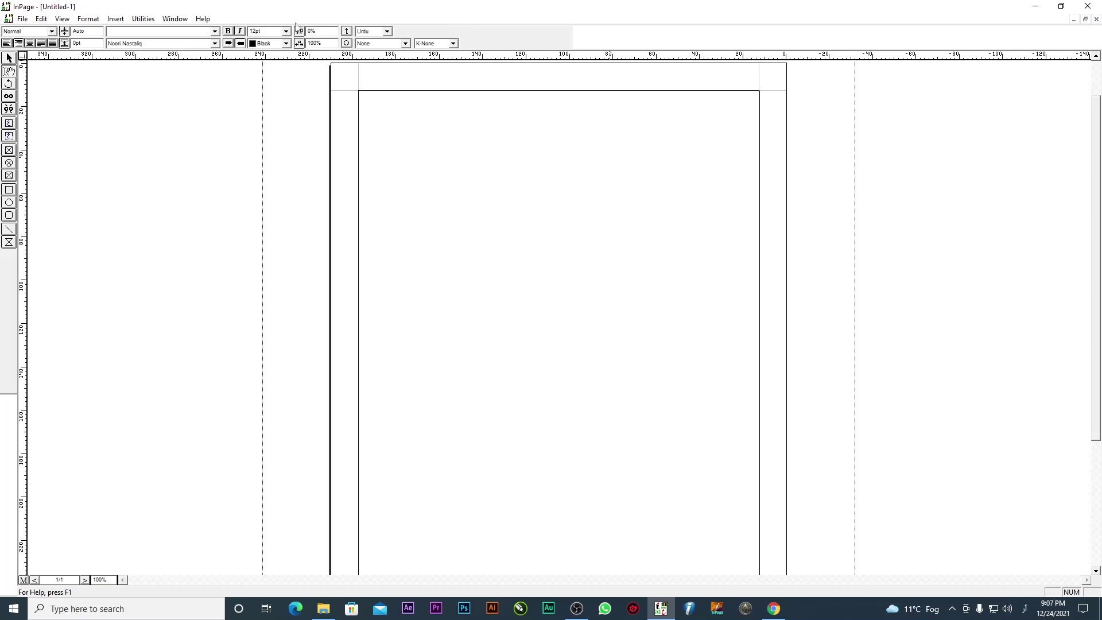
Examine the kashida options and the list of available Urdu fonts without changing either setting
{"action": "left_click", "coordinate": [444, 45]}
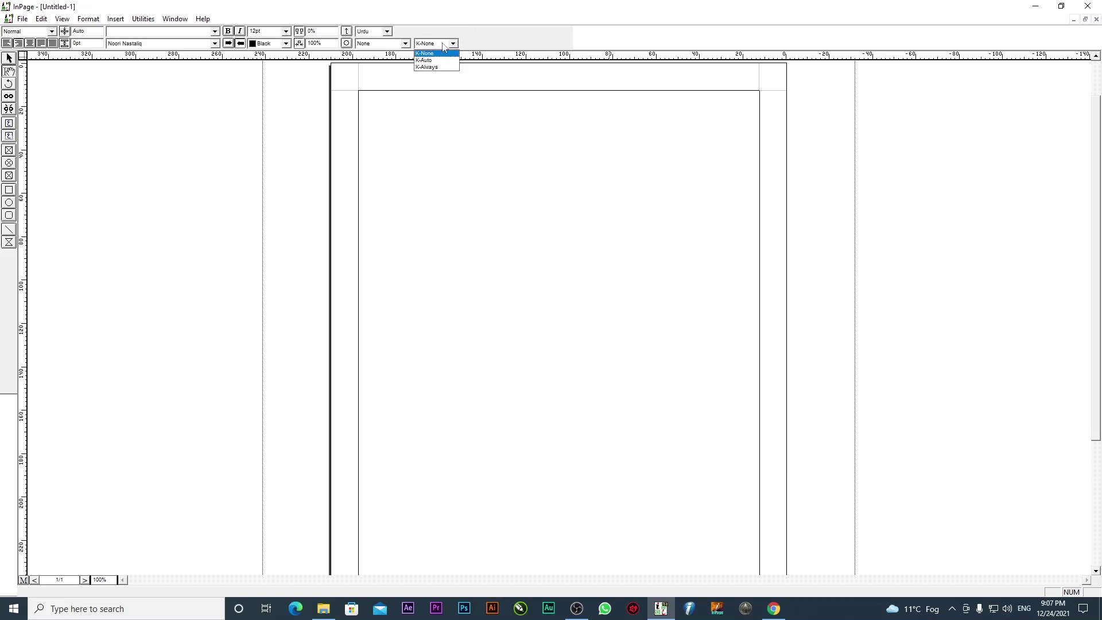
{"action": "left_click", "coordinate": [442, 44]}
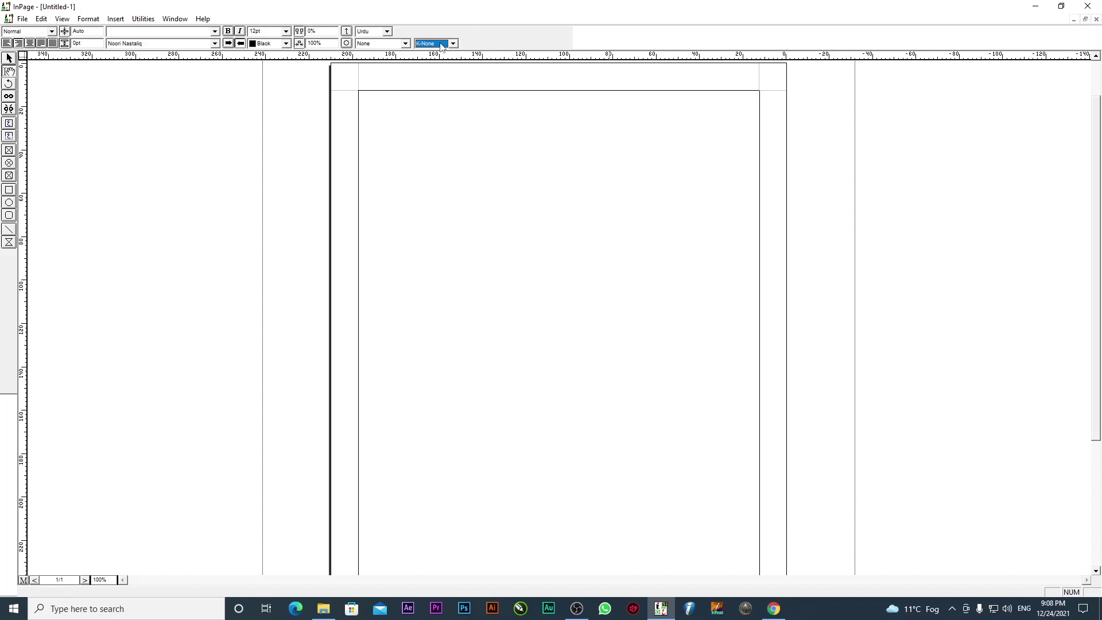
{"action": "left_click", "coordinate": [443, 45]}
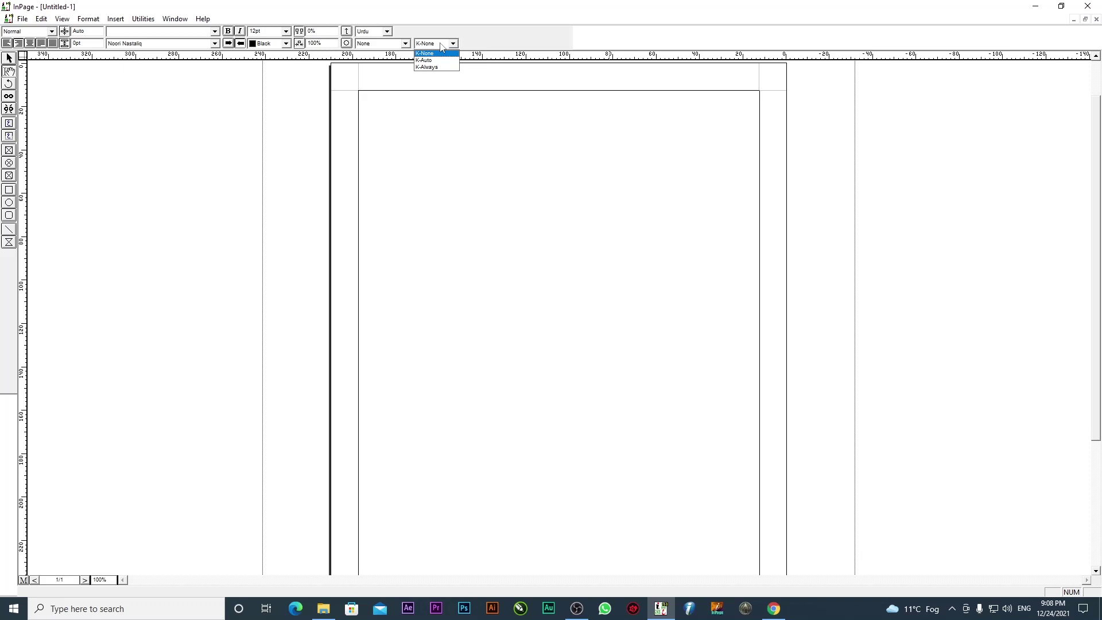
{"action": "left_click", "coordinate": [443, 45]}
{"action": "left_click", "coordinate": [127, 44]}
{"action": "left_click", "coordinate": [126, 51]}
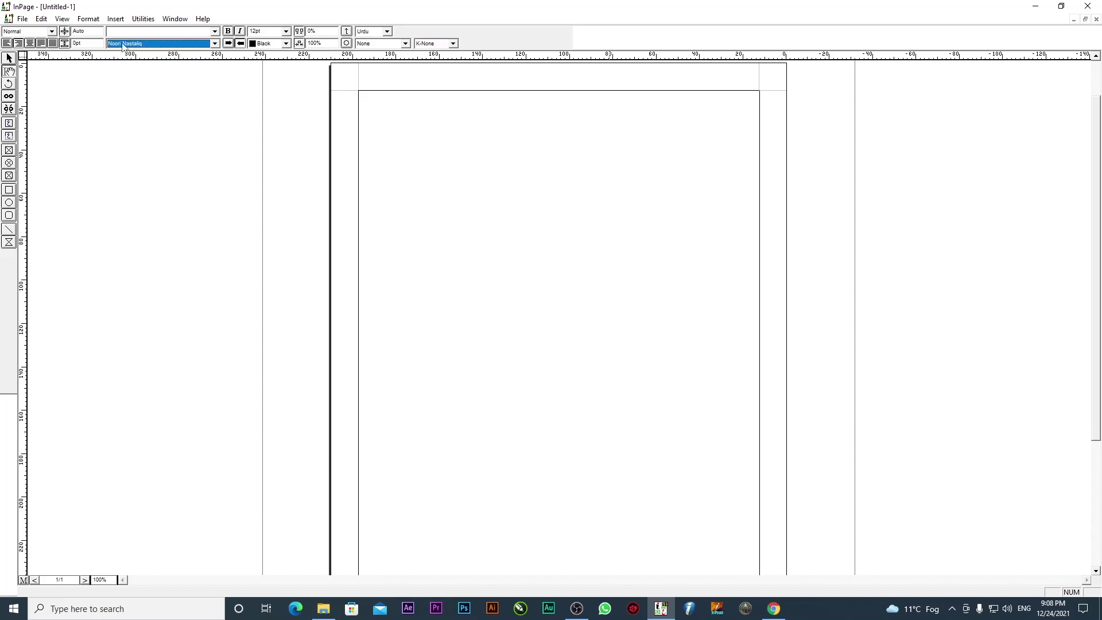
{"action": "left_click", "coordinate": [124, 44]}
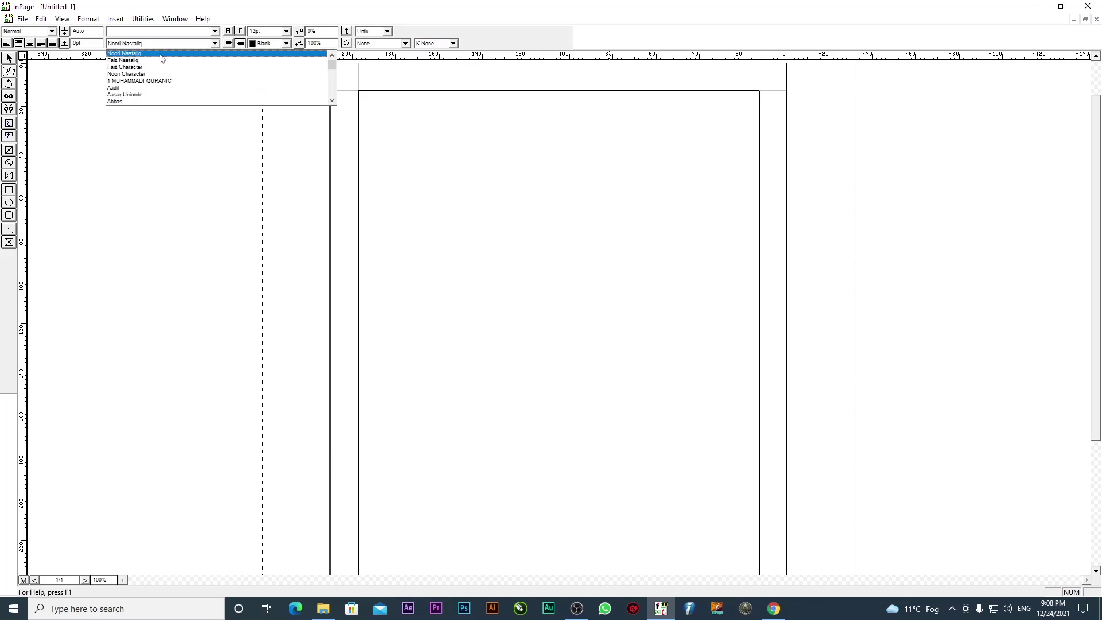
{"action": "left_click", "coordinate": [661, 183]}
Enter the person's name in Urdu on the page and set its font size to 72 pt
{"action": "left_click", "coordinate": [658, 172]}
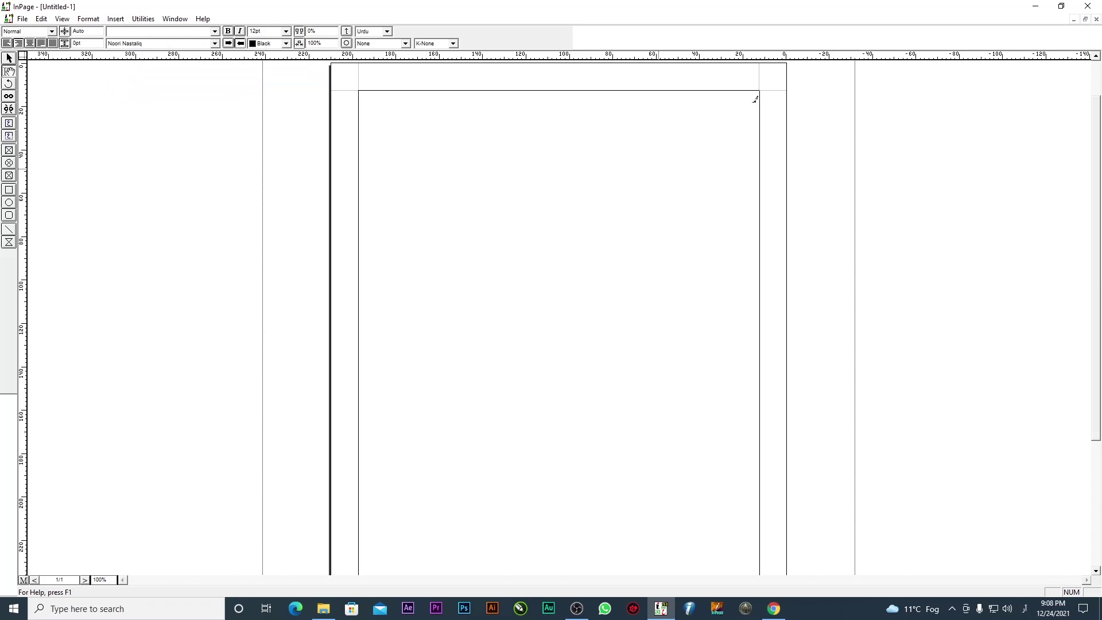
{"action": "type", "text": "مبشر"}
{"action": "key", "text": "ctrl+a"}
{"action": "left_click", "coordinate": [285, 31]}
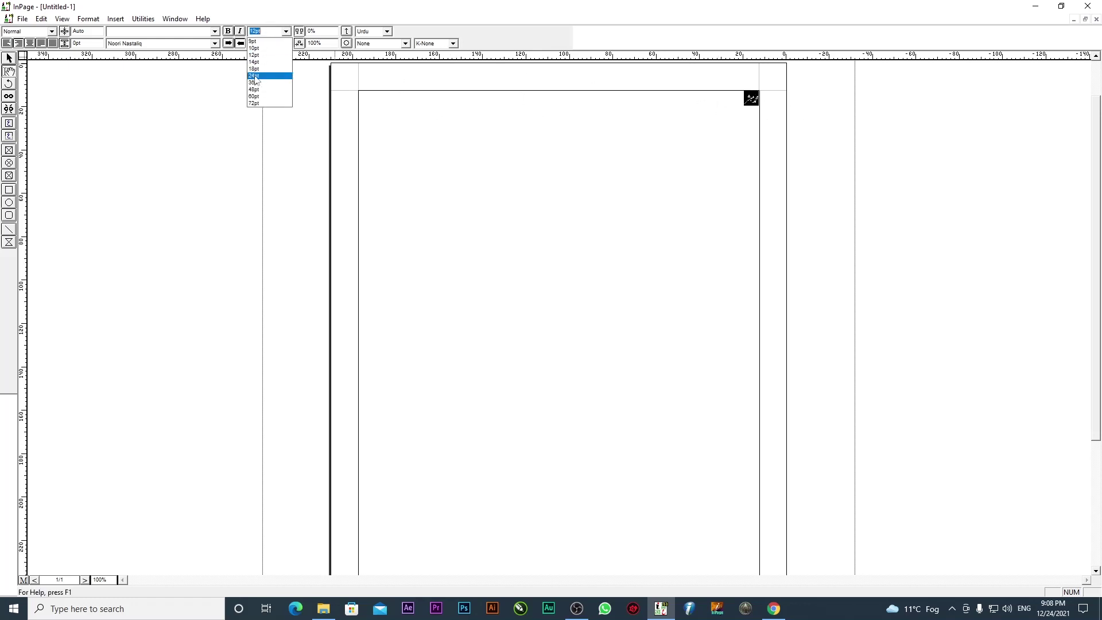
{"action": "left_click", "coordinate": [271, 105]}
{"action": "left_click", "coordinate": [632, 150]}
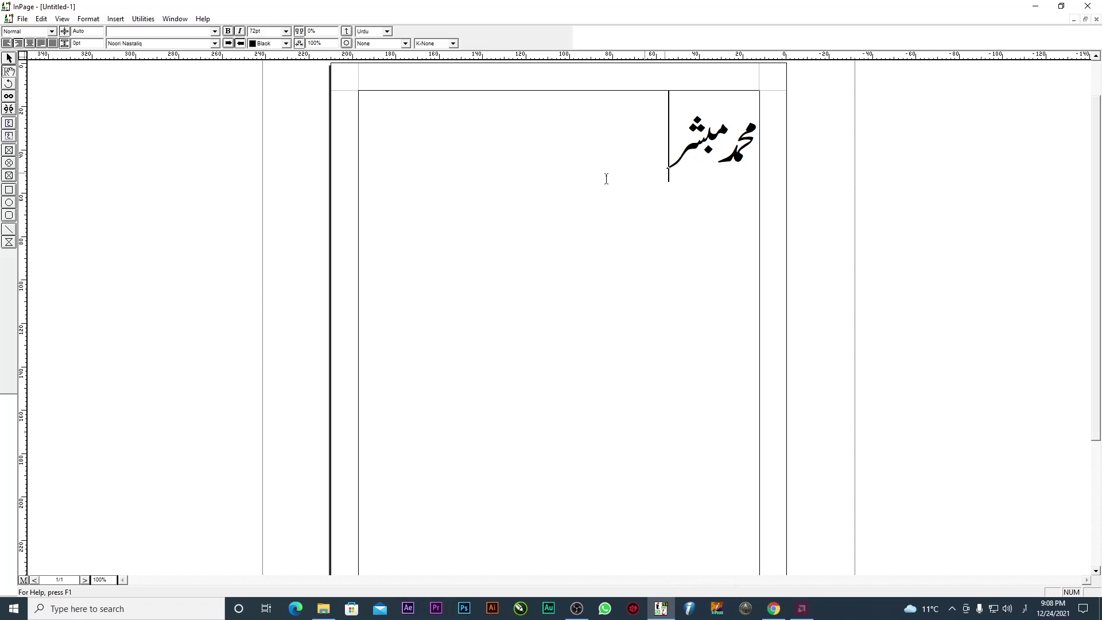
Select the whole name and set its kashida option to K-Auto, followed by K-Always
{"action": "key", "text": "ctrl+a"}
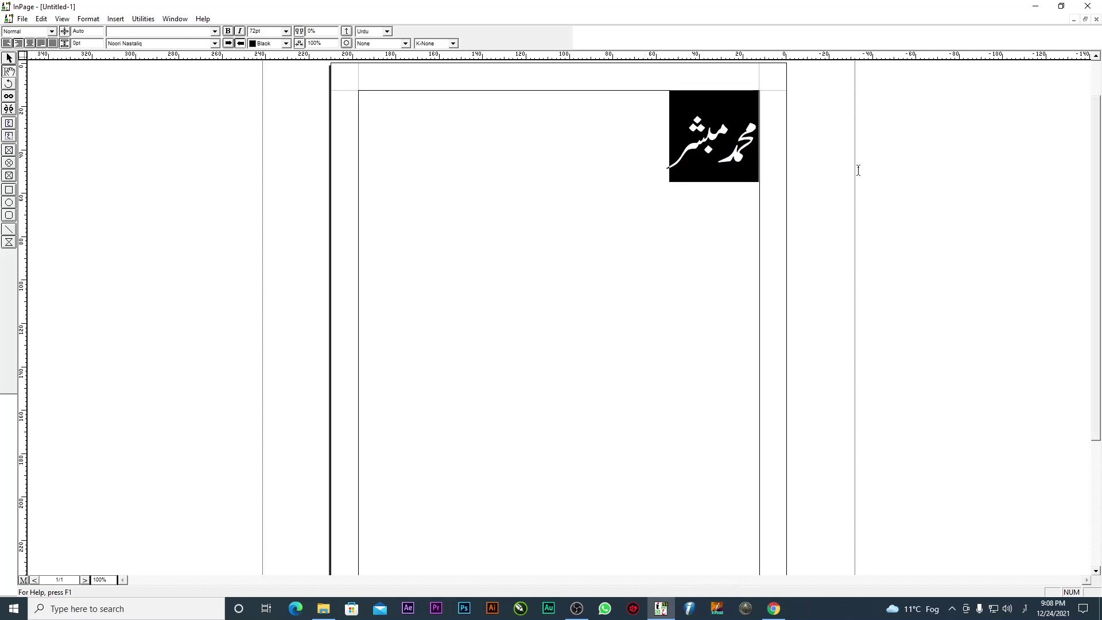
{"action": "left_click_drag", "start_coordinate": [515, 145], "coordinate": [755, 144]}
{"action": "left_click", "coordinate": [452, 44]}
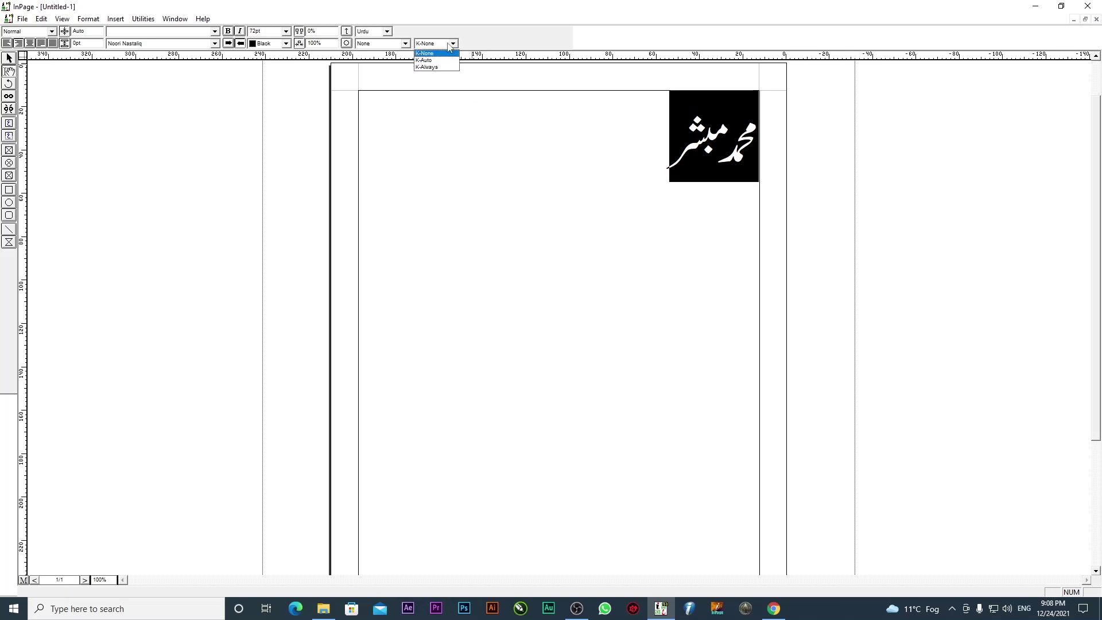
{"action": "left_click", "coordinate": [444, 60]}
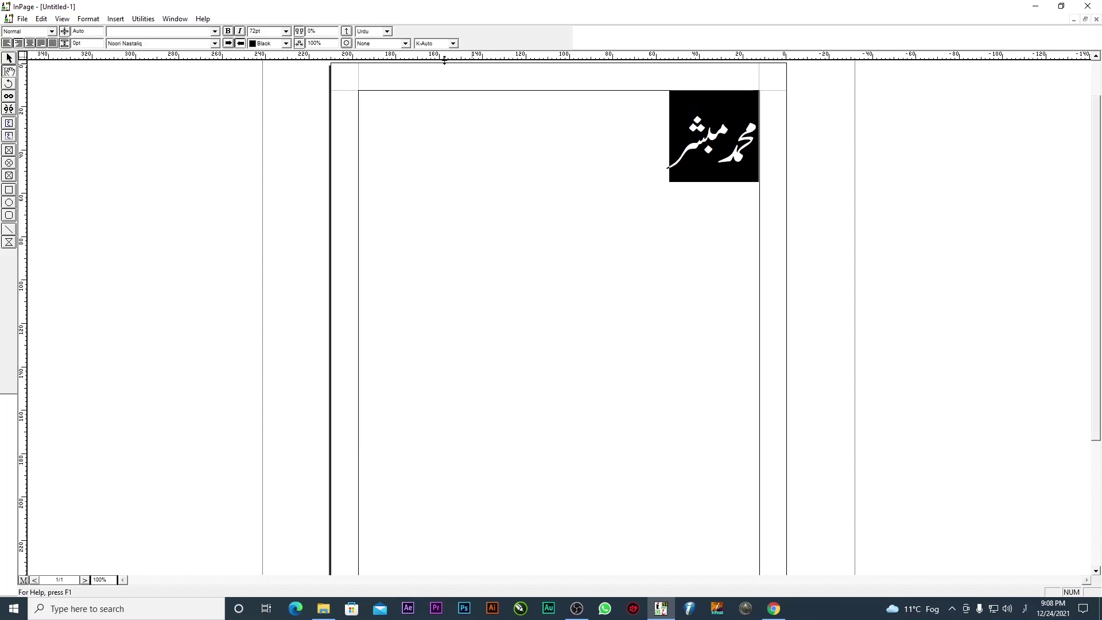
{"action": "left_click", "coordinate": [451, 44]}
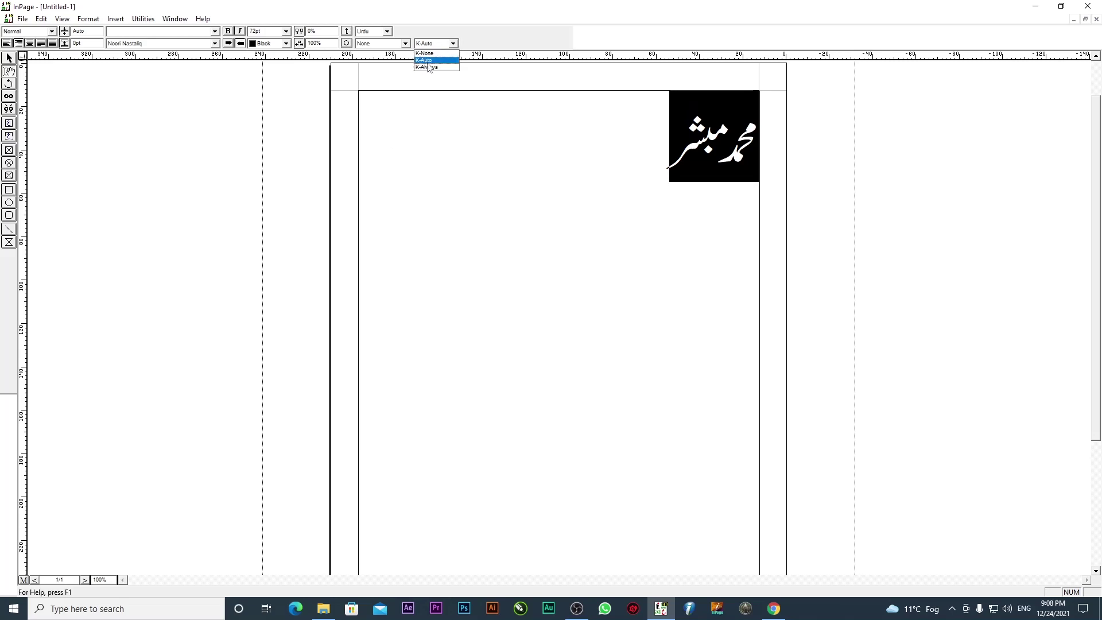
{"action": "left_click", "coordinate": [429, 67]}
{"action": "left_click", "coordinate": [449, 187]}
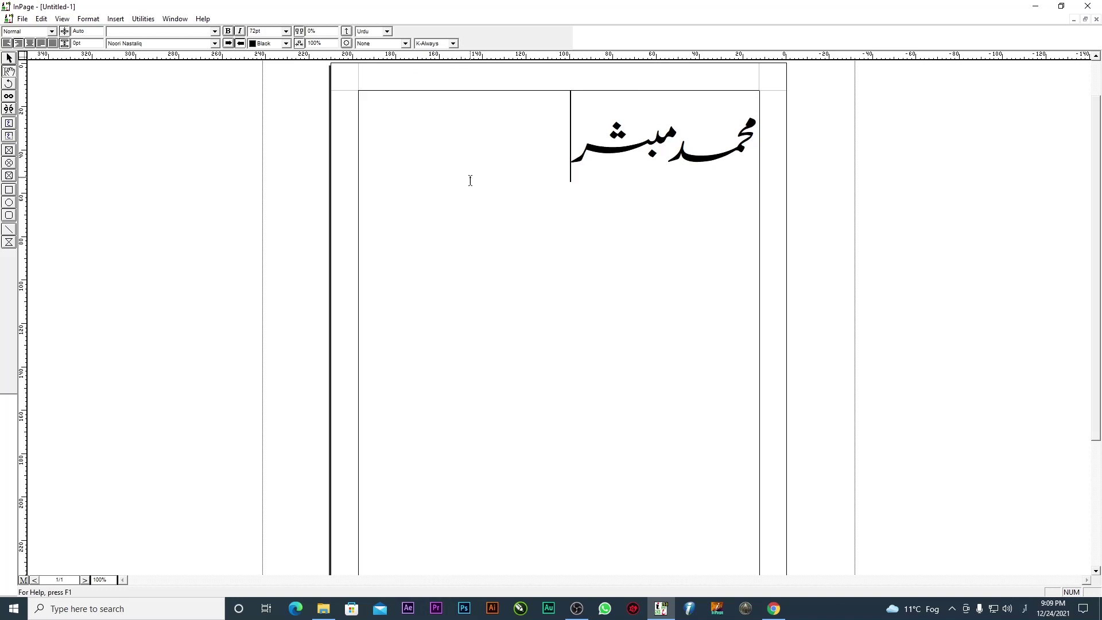
Reselect the stretched name and set its kashida option back to K-None
{"action": "left_click_drag", "start_coordinate": [508, 163], "coordinate": [778, 136]}
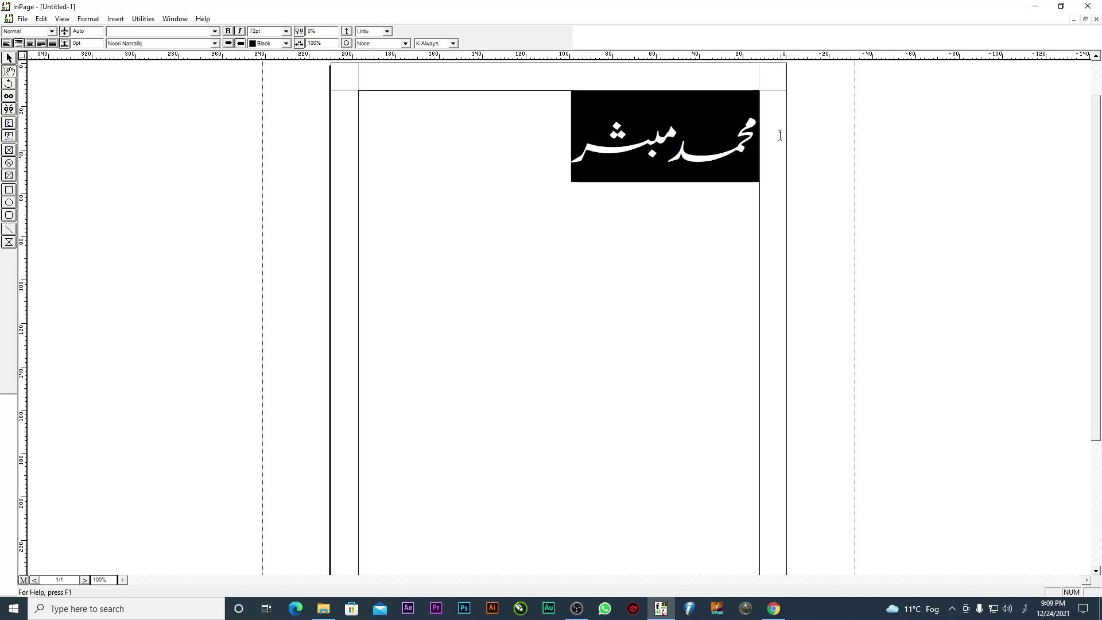
{"action": "left_click", "coordinate": [437, 44]}
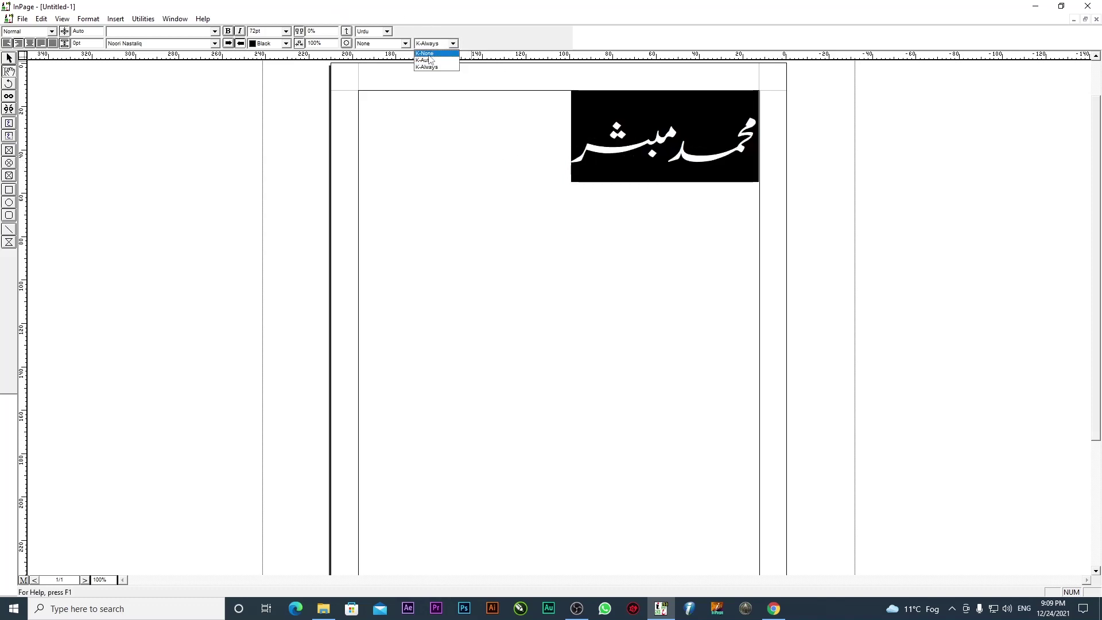
{"action": "left_click", "coordinate": [428, 55]}
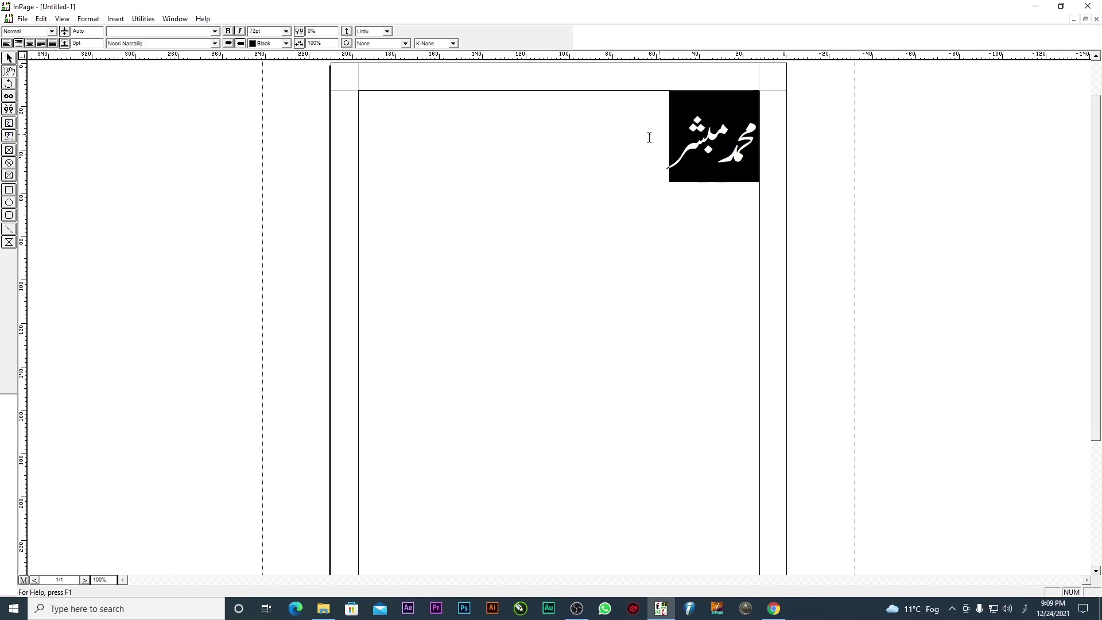
Check the Urdu font list, switch to Chrome and look through the YouTube channel's uploads for the Urdu fonts download video
{"action": "left_click", "coordinate": [170, 44]}
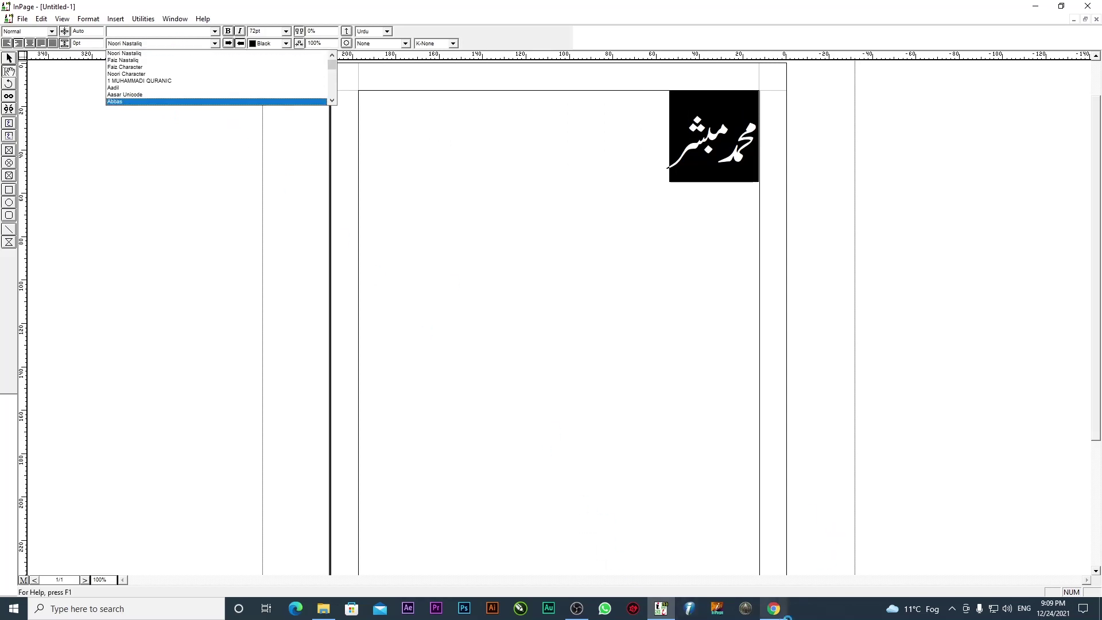
{"action": "left_click", "coordinate": [774, 609]}
{"action": "left_click", "coordinate": [69, 9]}
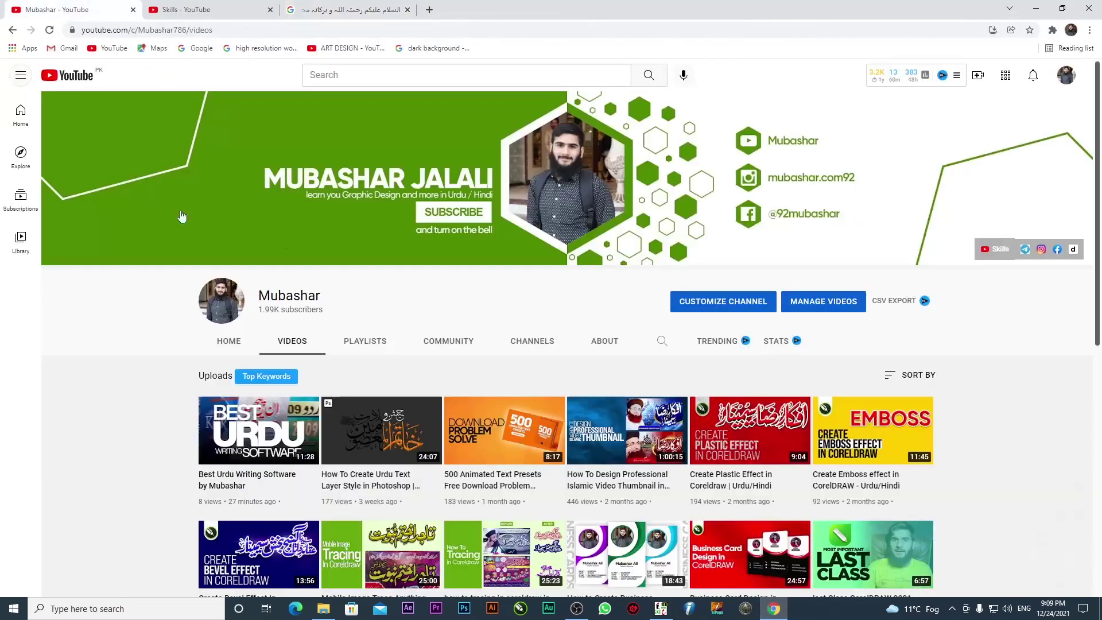
{"action": "scroll", "coordinate": [376, 241], "scroll_direction": "down", "scroll_amount": 6}
{"action": "scroll", "coordinate": [369, 268], "scroll_direction": "down", "scroll_amount": 3}
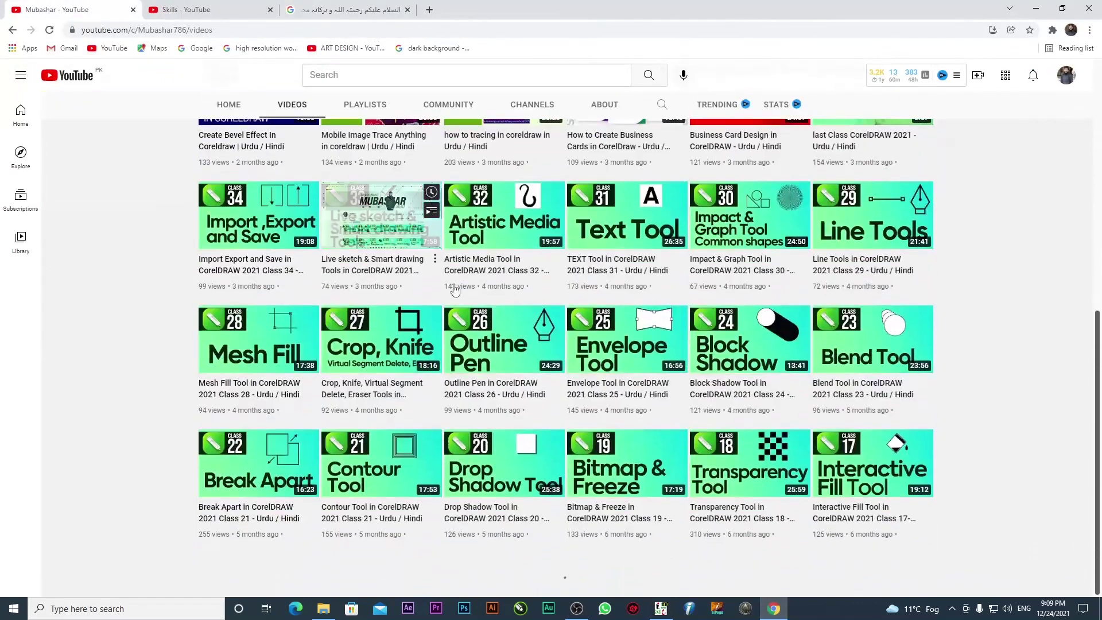
{"action": "scroll", "coordinate": [673, 335], "scroll_direction": "down", "scroll_amount": 20}
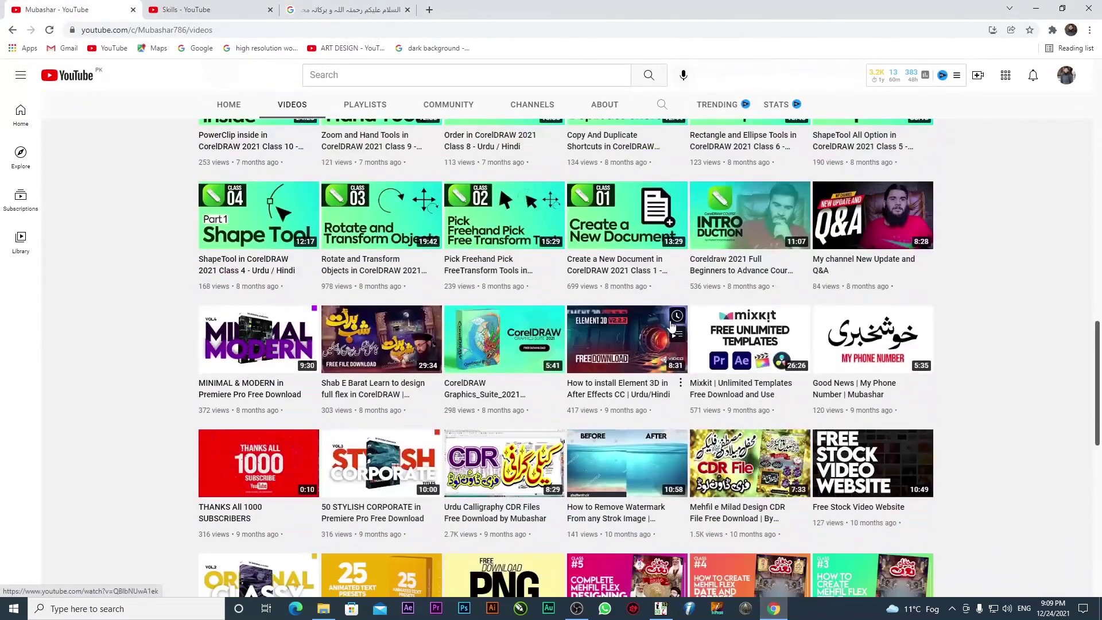
{"action": "scroll", "coordinate": [740, 391], "scroll_direction": "down", "scroll_amount": 2}
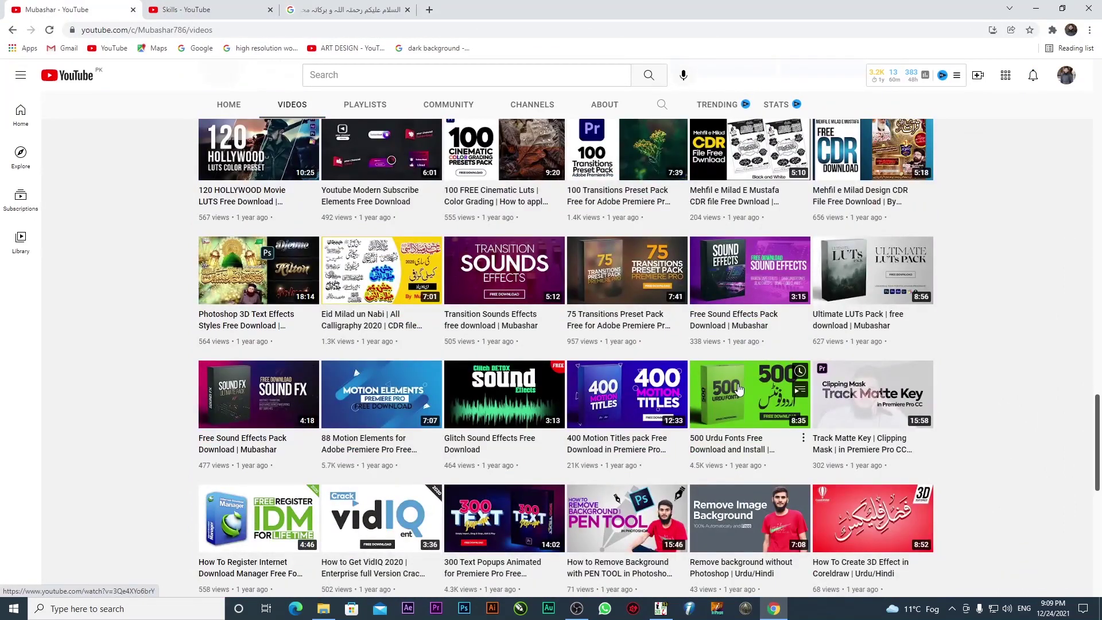
Return to InPage and try successive fonts on the selected name, from Ahmed through Awad Unicode and Burdah Unicode to Courier New
{"action": "left_click", "coordinate": [1036, 8]}
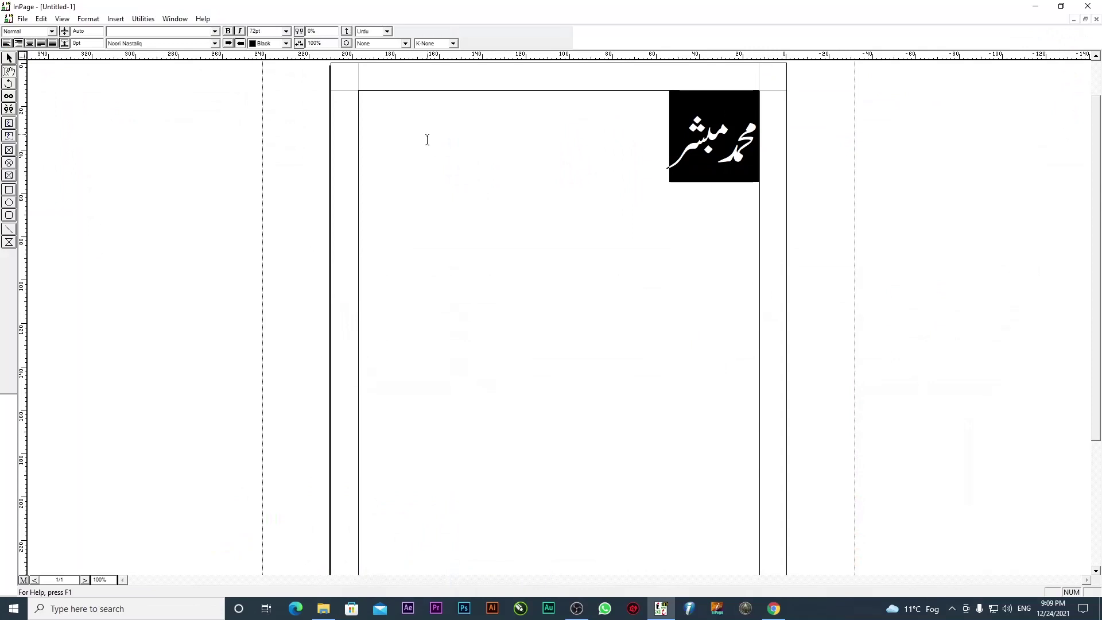
{"action": "scroll", "coordinate": [113, 47], "scroll_direction": "down", "scroll_amount": 1}
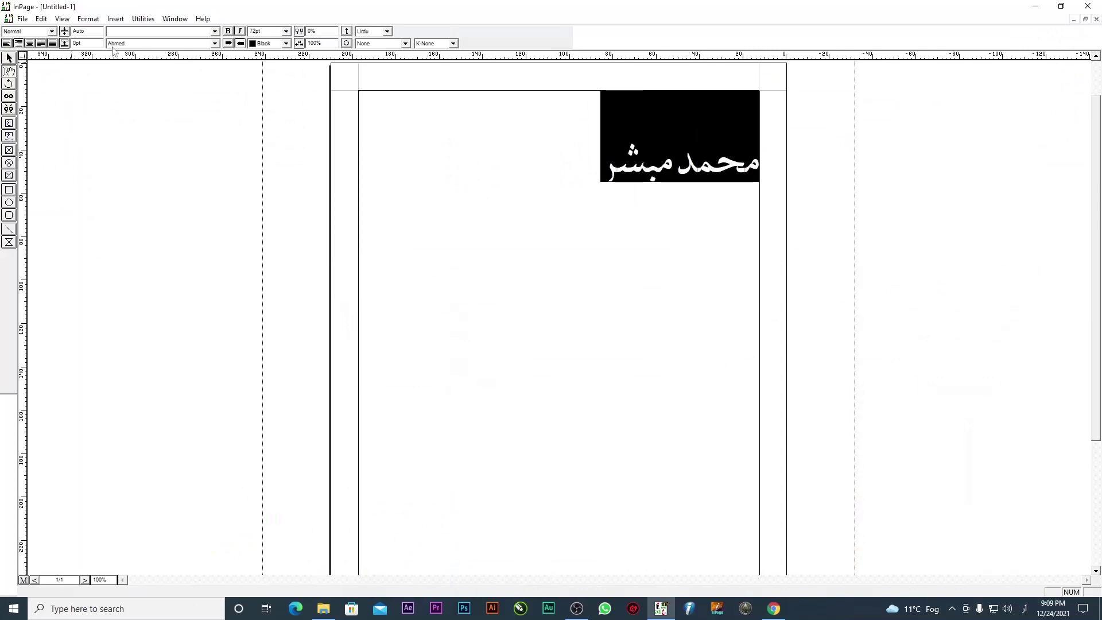
{"action": "scroll", "coordinate": [113, 47], "scroll_direction": "down", "scroll_amount": 3}
{"action": "scroll", "coordinate": [113, 50], "scroll_direction": "down", "scroll_amount": 4}
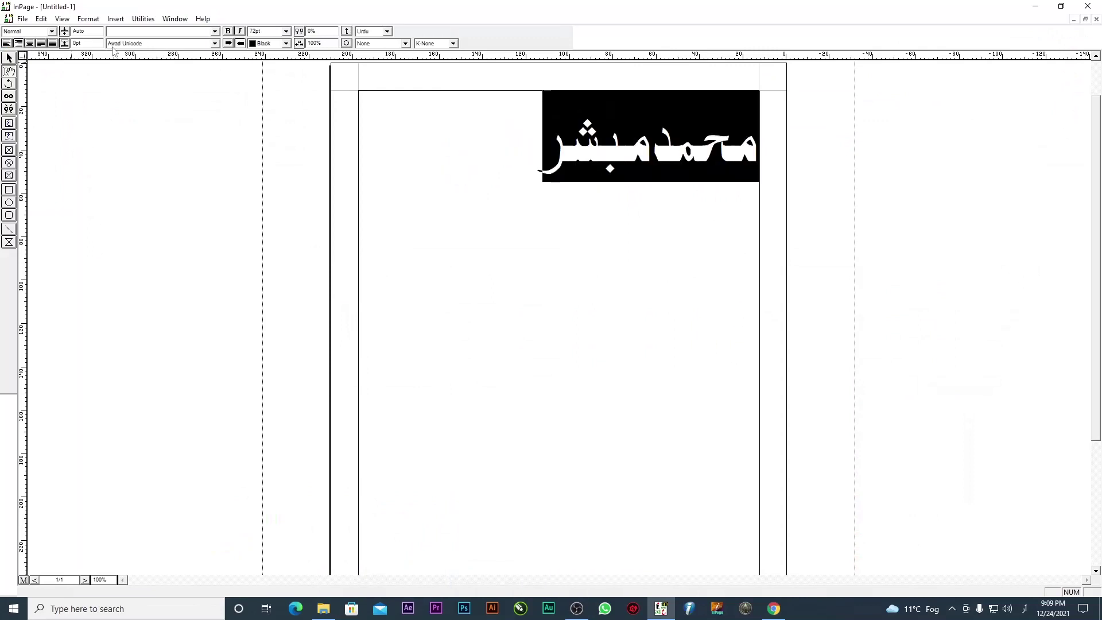
{"action": "scroll", "coordinate": [114, 51], "scroll_direction": "down", "scroll_amount": 4}
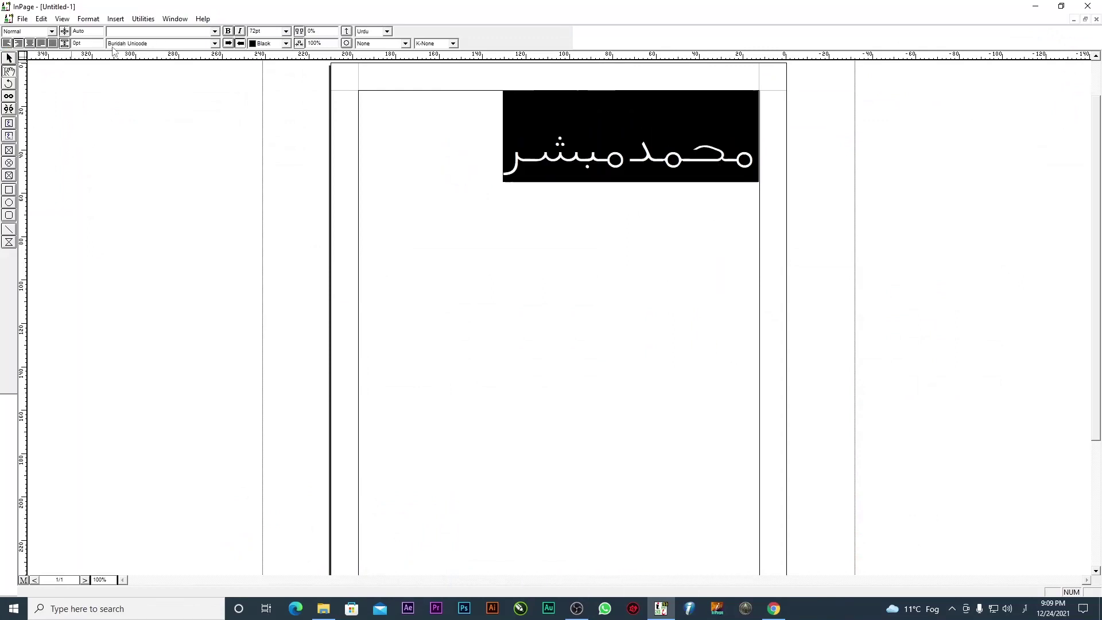
{"action": "scroll", "coordinate": [113, 50], "scroll_direction": "down", "scroll_amount": 4}
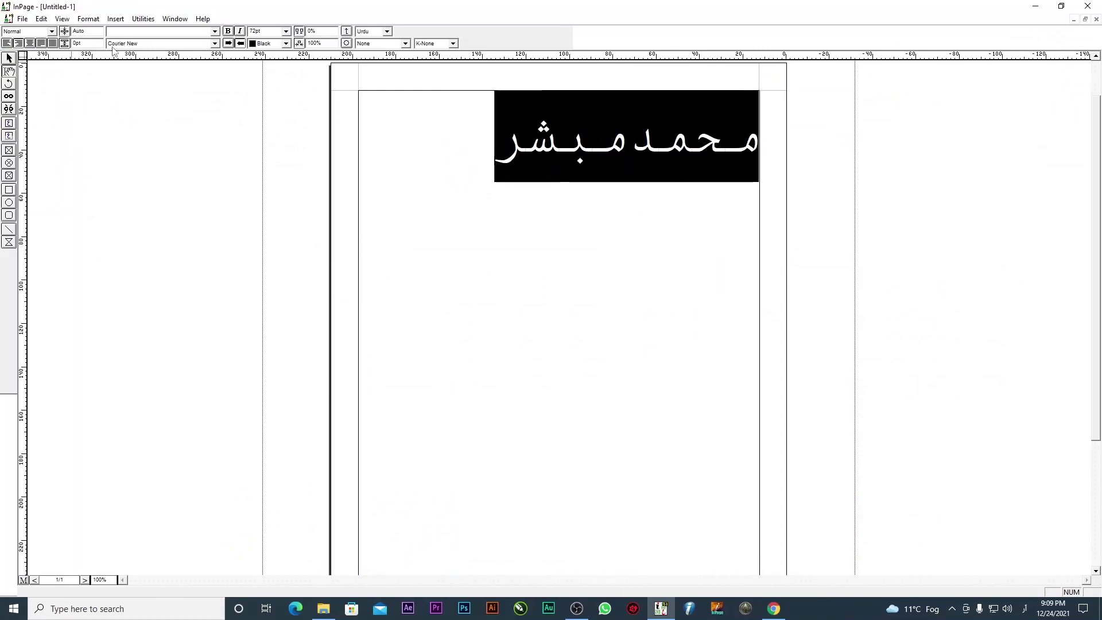
Look through the font list from Noori Nastaliq to the fonts starting with C to check which Urdu fonts are available
{"action": "left_click", "coordinate": [125, 46]}
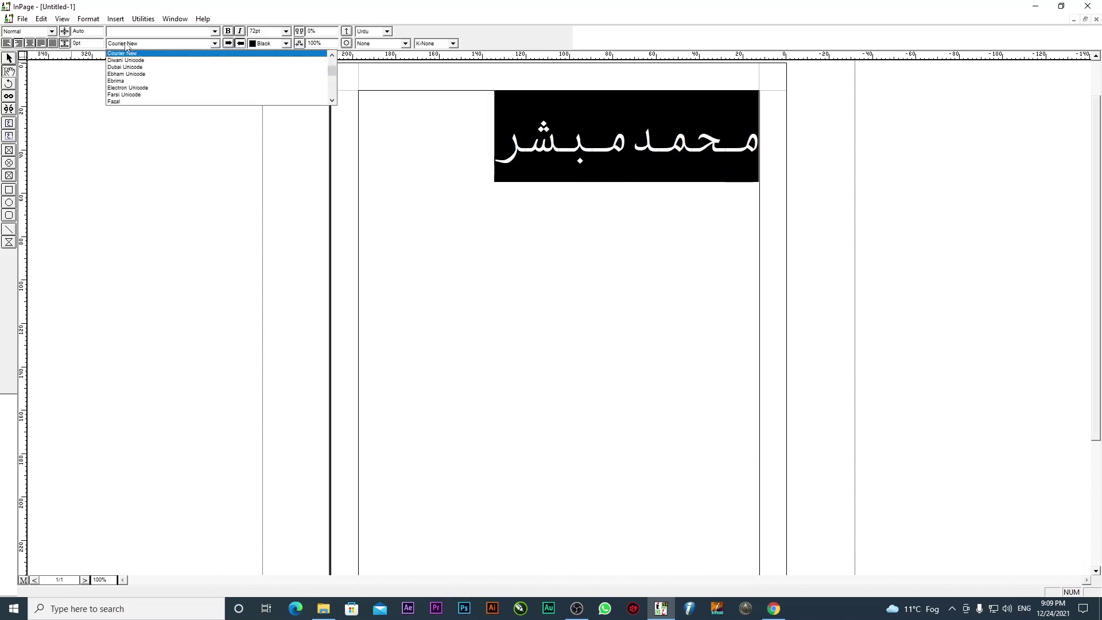
{"action": "scroll", "coordinate": [131, 66], "scroll_direction": "up", "scroll_amount": 10}
{"action": "scroll", "coordinate": [133, 69], "scroll_direction": "up", "scroll_amount": 5}
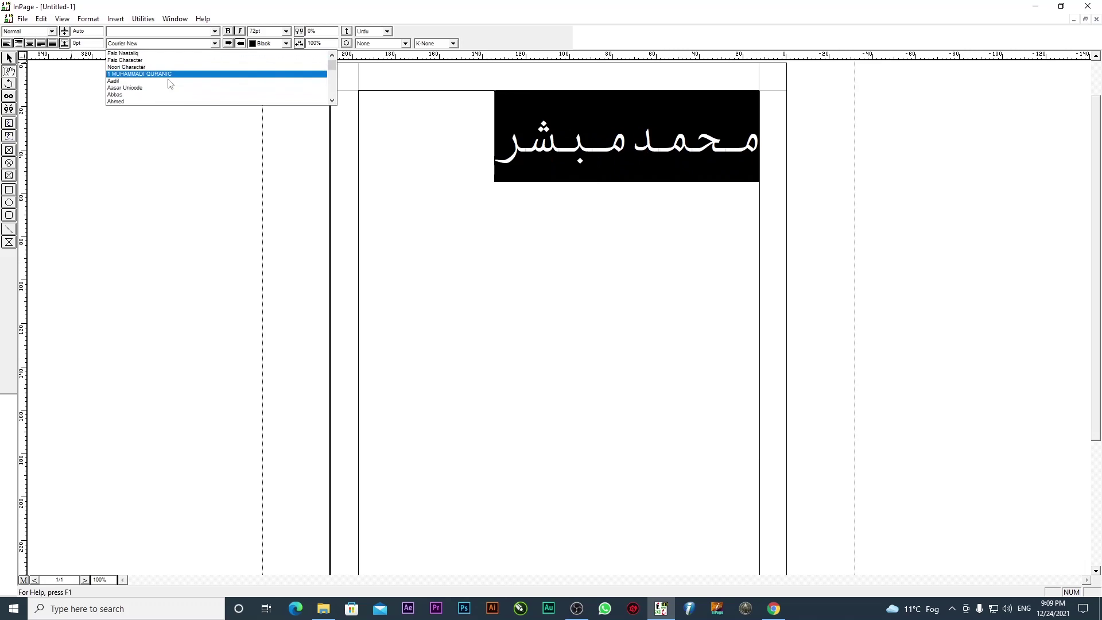
{"action": "scroll", "coordinate": [170, 84], "scroll_direction": "down", "scroll_amount": 2}
{"action": "scroll", "coordinate": [170, 83], "scroll_direction": "down", "scroll_amount": 1}
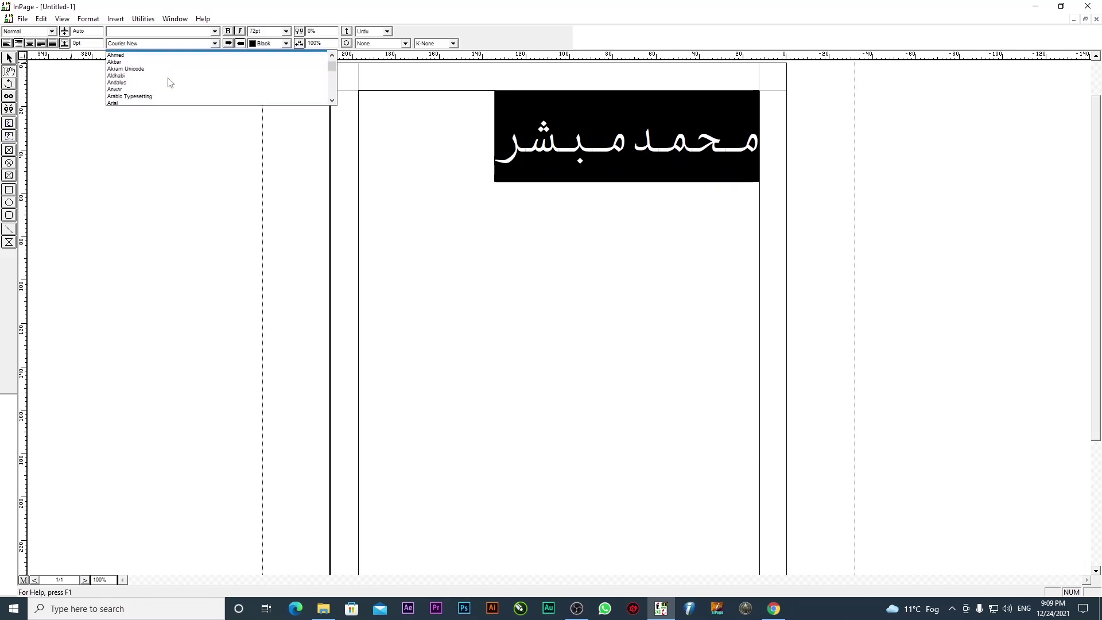
{"action": "scroll", "coordinate": [173, 83], "scroll_direction": "down", "scroll_amount": 2}
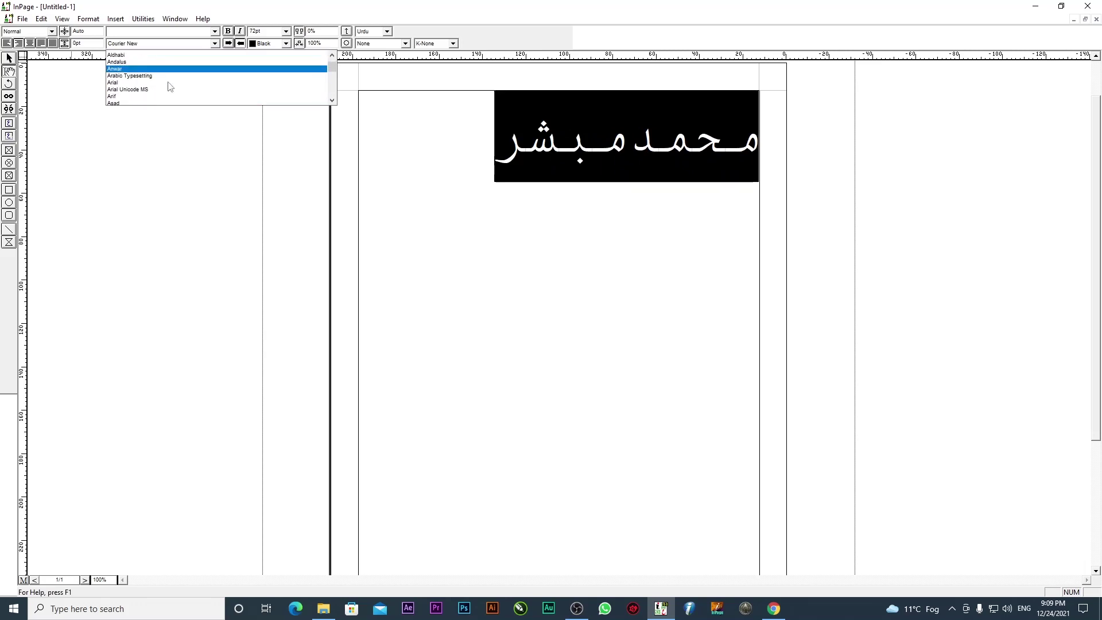
{"action": "scroll", "coordinate": [194, 85], "scroll_direction": "down", "scroll_amount": 2}
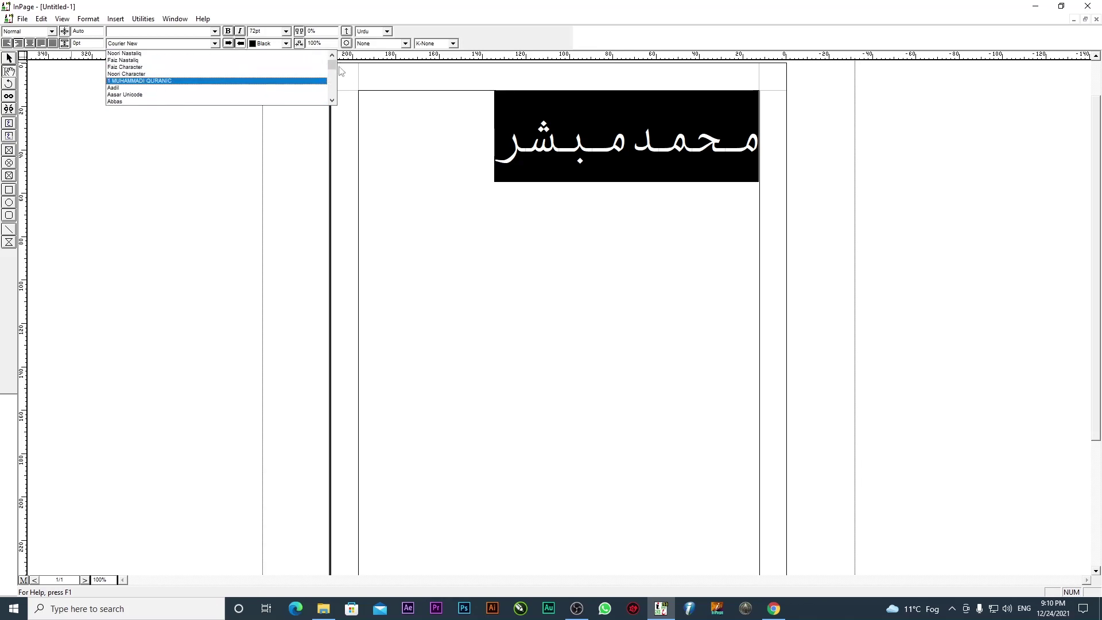
{"action": "scroll", "coordinate": [276, 79], "scroll_direction": "down", "scroll_amount": 2}
{"action": "scroll", "coordinate": [193, 84], "scroll_direction": "down", "scroll_amount": 2}
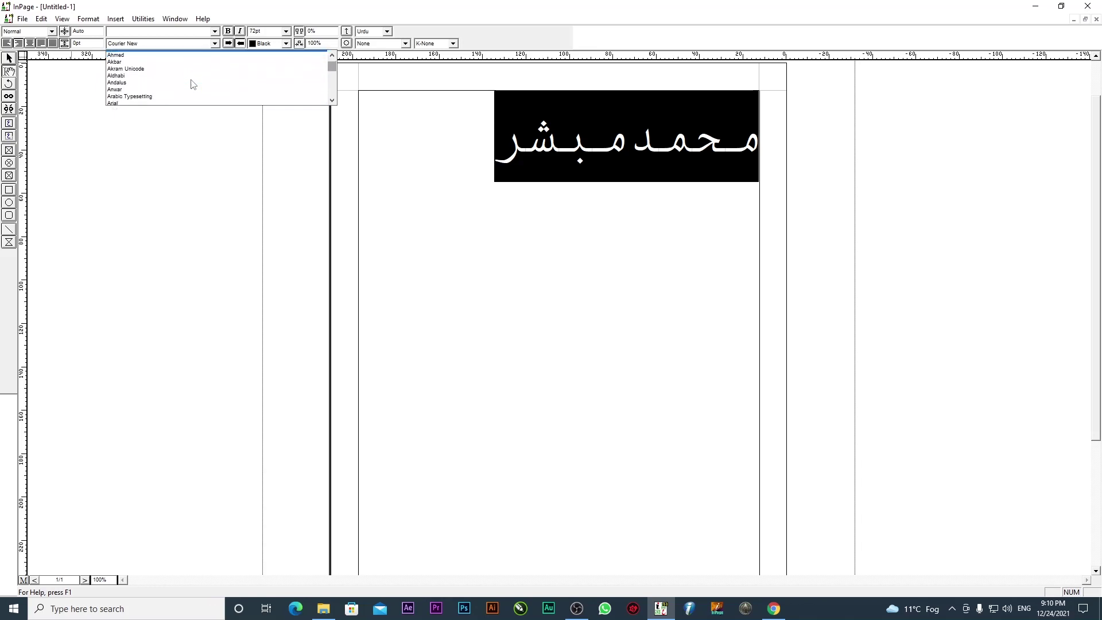
{"action": "scroll", "coordinate": [172, 80], "scroll_direction": "down", "scroll_amount": 2}
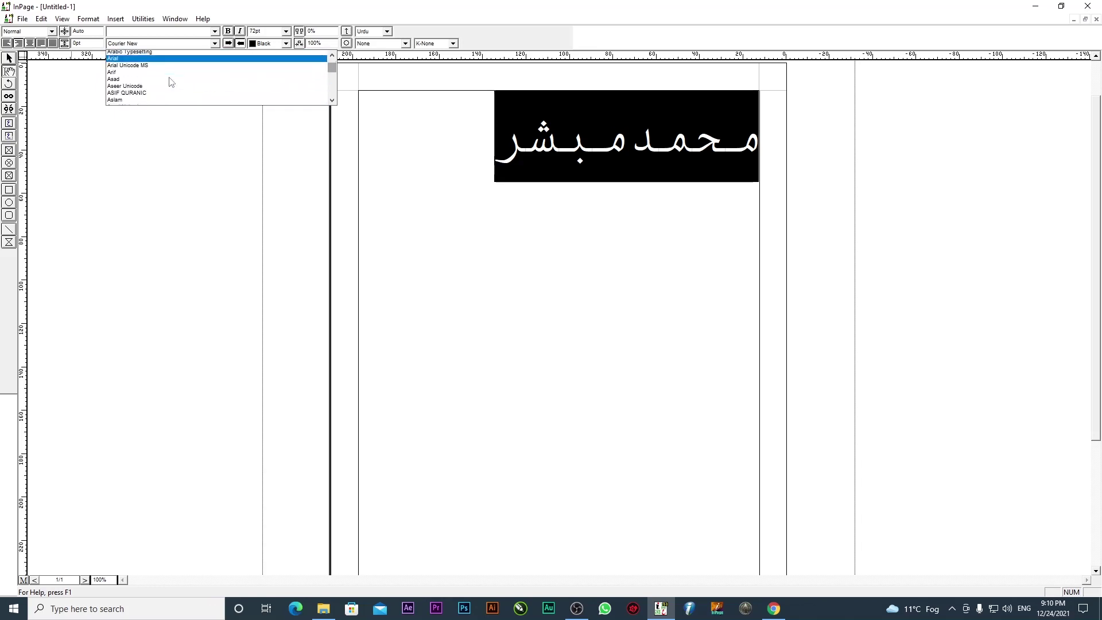
{"action": "scroll", "coordinate": [177, 86], "scroll_direction": "down", "scroll_amount": 2}
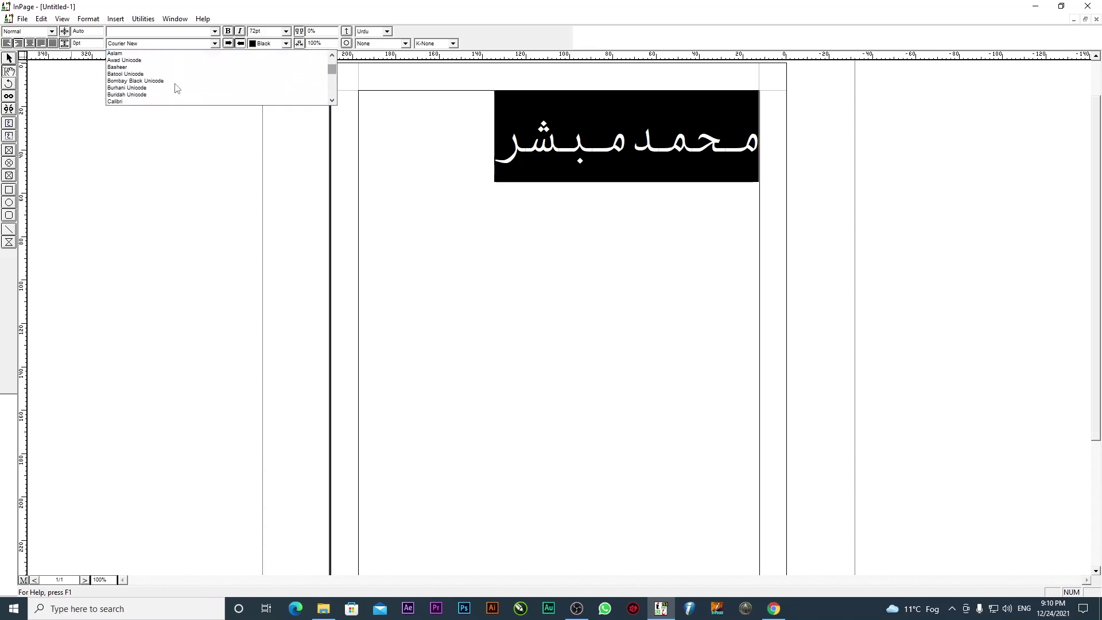
{"action": "scroll", "coordinate": [189, 80], "scroll_direction": "up", "scroll_amount": 4}
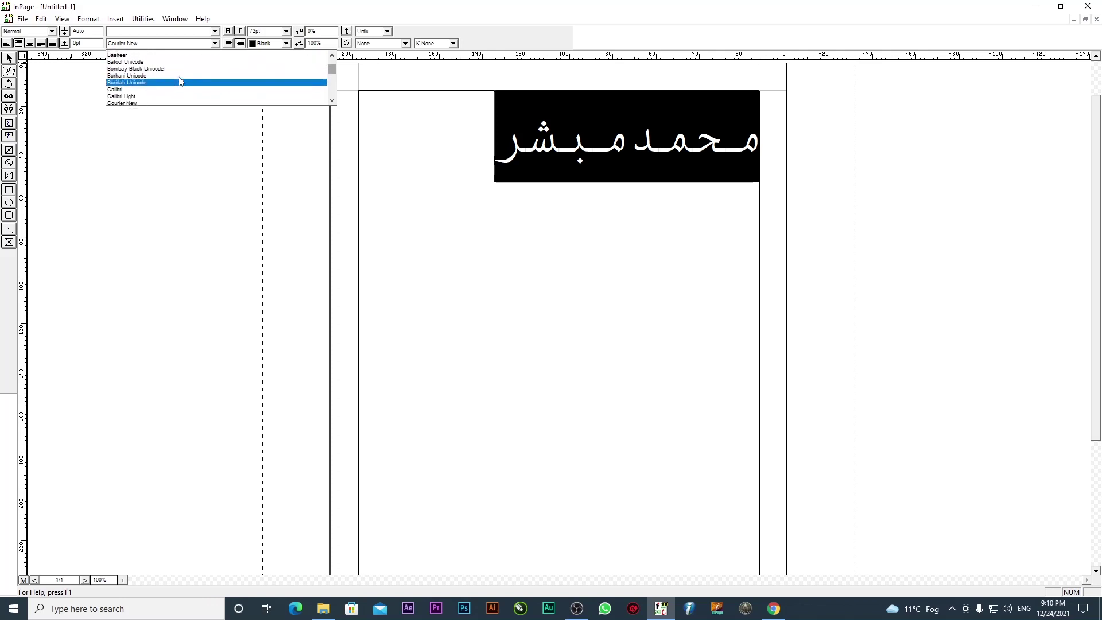
{"action": "scroll", "coordinate": [204, 81], "scroll_direction": "up", "scroll_amount": 5}
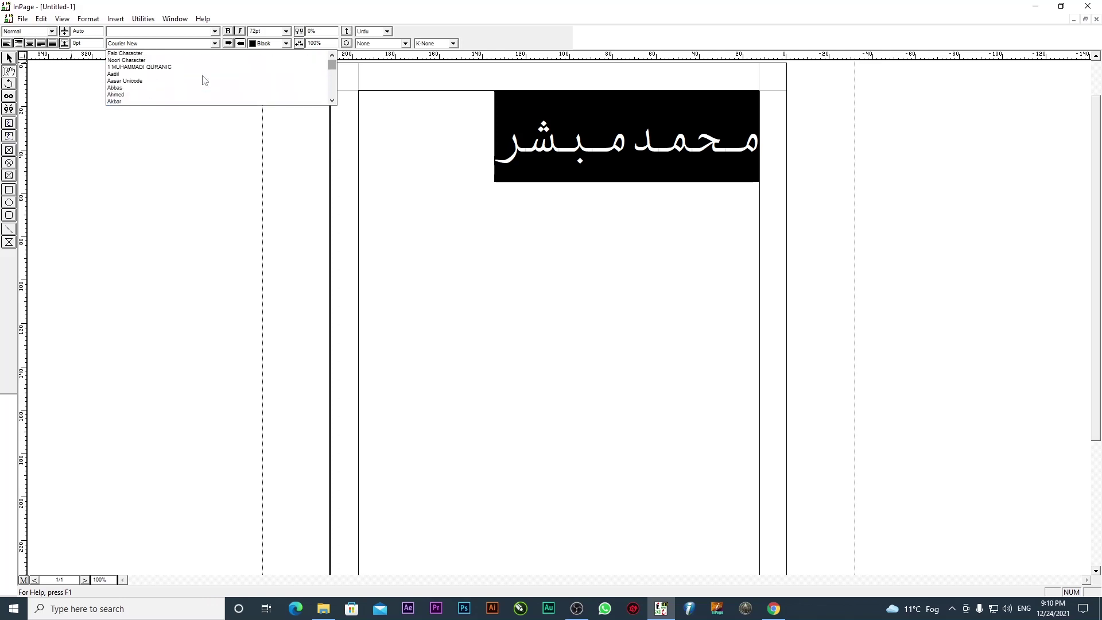
Set the selected name's font to Ghalib Unicode
{"action": "scroll", "coordinate": [202, 80], "scroll_direction": "down", "scroll_amount": 1}
{"action": "scroll", "coordinate": [189, 80], "scroll_direction": "down", "scroll_amount": 2}
{"action": "scroll", "coordinate": [193, 92], "scroll_direction": "down", "scroll_amount": 3}
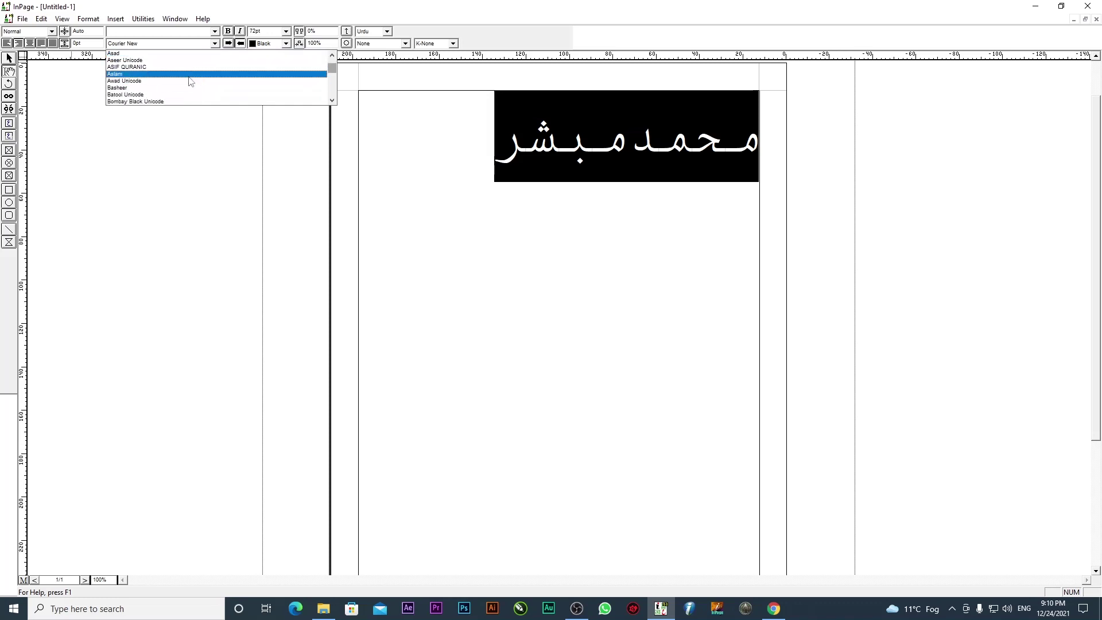
{"action": "scroll", "coordinate": [204, 86], "scroll_direction": "down", "scroll_amount": 5}
{"action": "scroll", "coordinate": [207, 88], "scroll_direction": "down", "scroll_amount": 4}
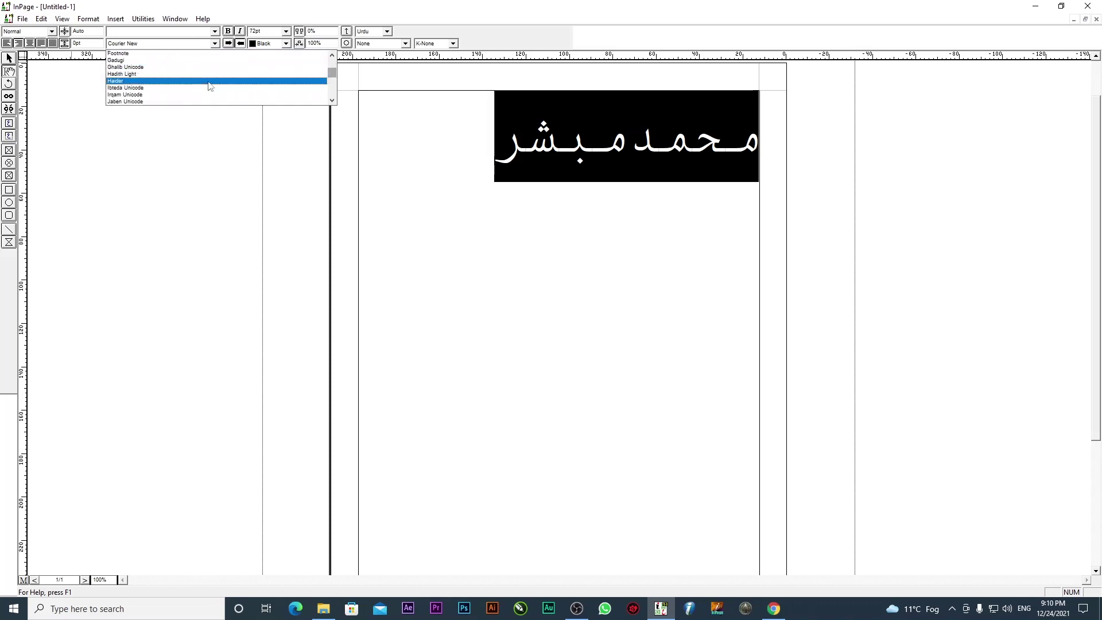
{"action": "scroll", "coordinate": [210, 86], "scroll_direction": "up", "scroll_amount": 6}
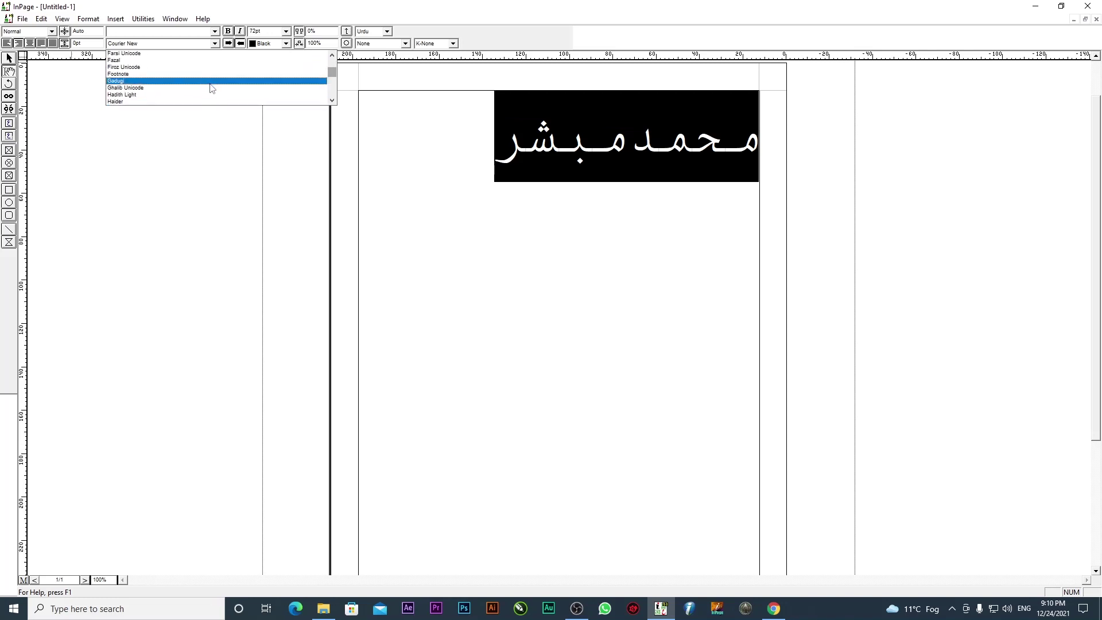
{"action": "left_click", "coordinate": [213, 92]}
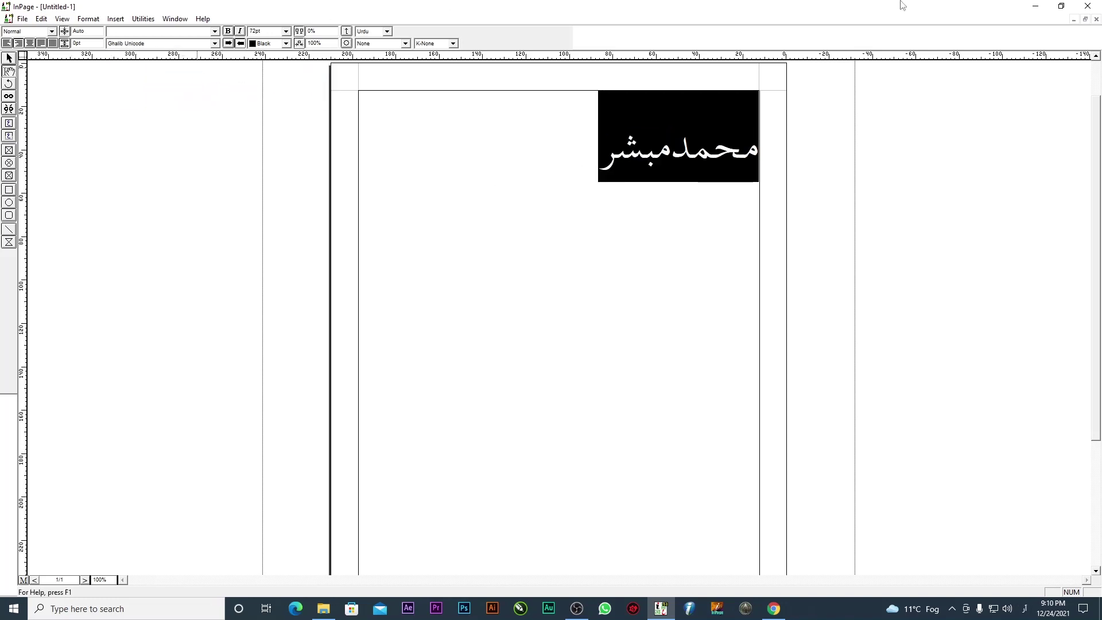
Close InPage without saving the document and open the E: drive in a maximized File Explorer window
{"action": "left_click", "coordinate": [1088, 7]}
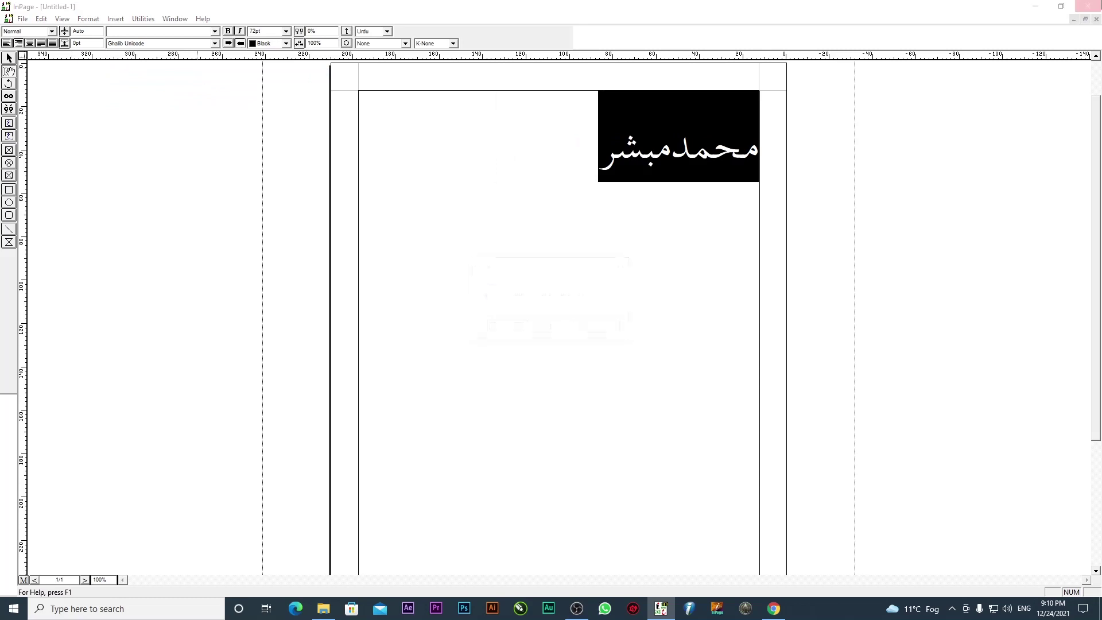
{"action": "left_click", "coordinate": [552, 329]}
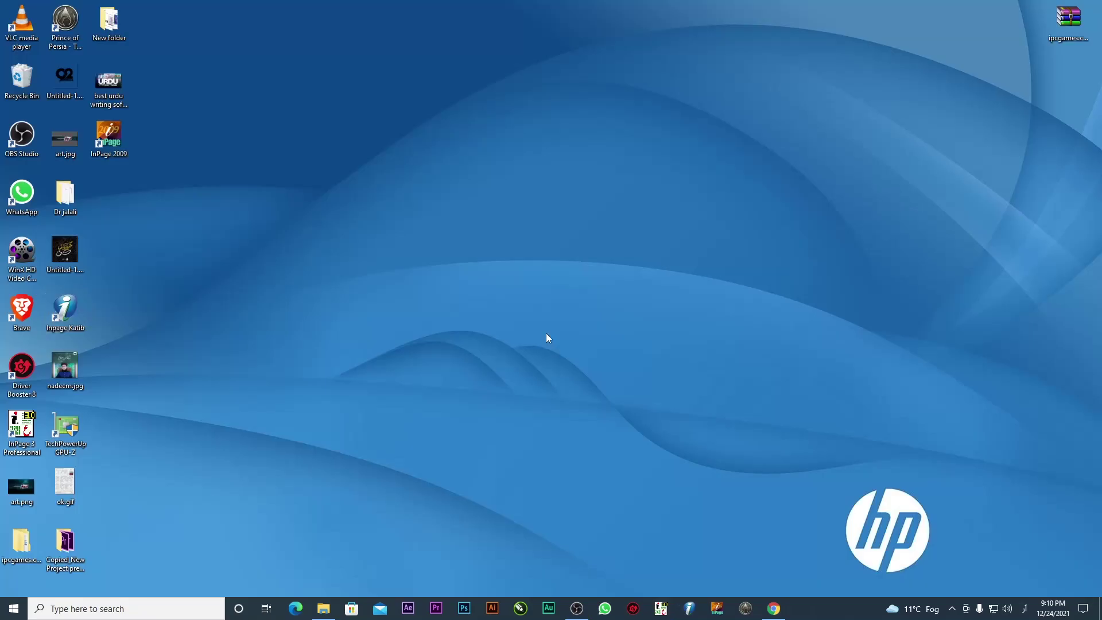
{"action": "key", "text": "super+e"}
{"action": "left_click", "coordinate": [318, 438]}
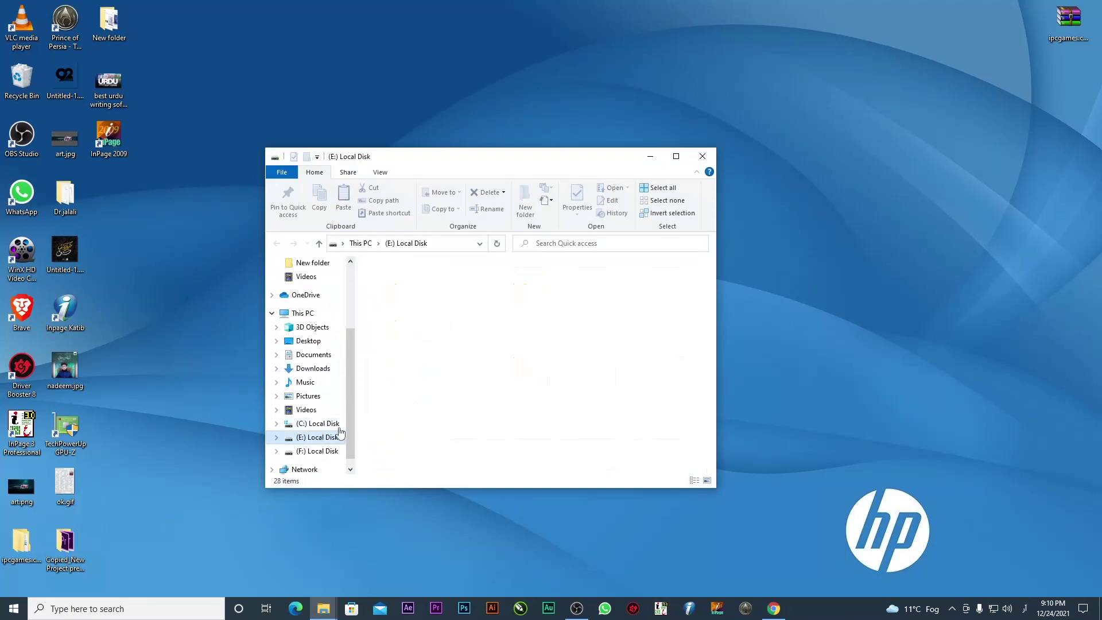
{"action": "left_click", "coordinate": [676, 155]}
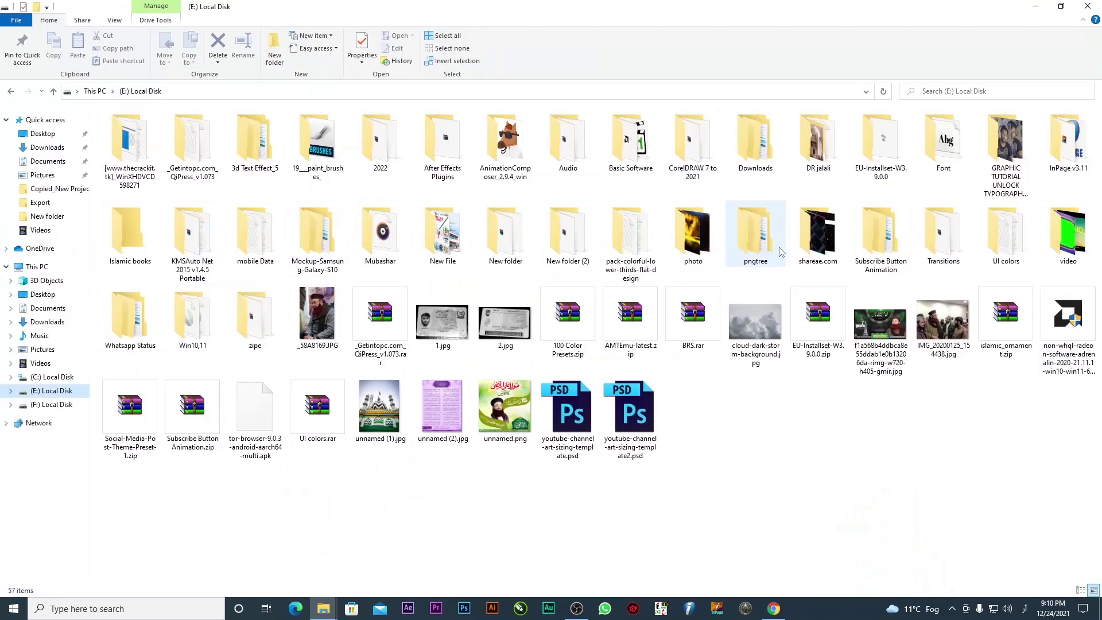
Open the Urdu font folder inside Font and its inner subfolder that holds the TrueType files
{"action": "double_click", "coordinate": [944, 144]}
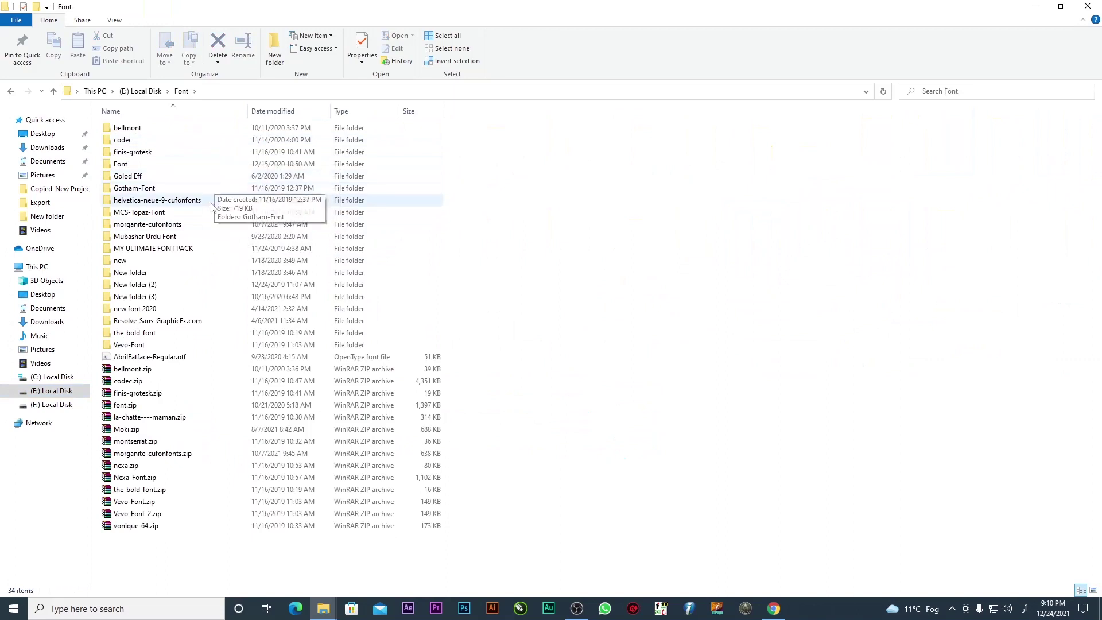
{"action": "double_click", "coordinate": [204, 236]}
{"action": "left_click", "coordinate": [173, 140]}
{"action": "double_click", "coordinate": [173, 140]}
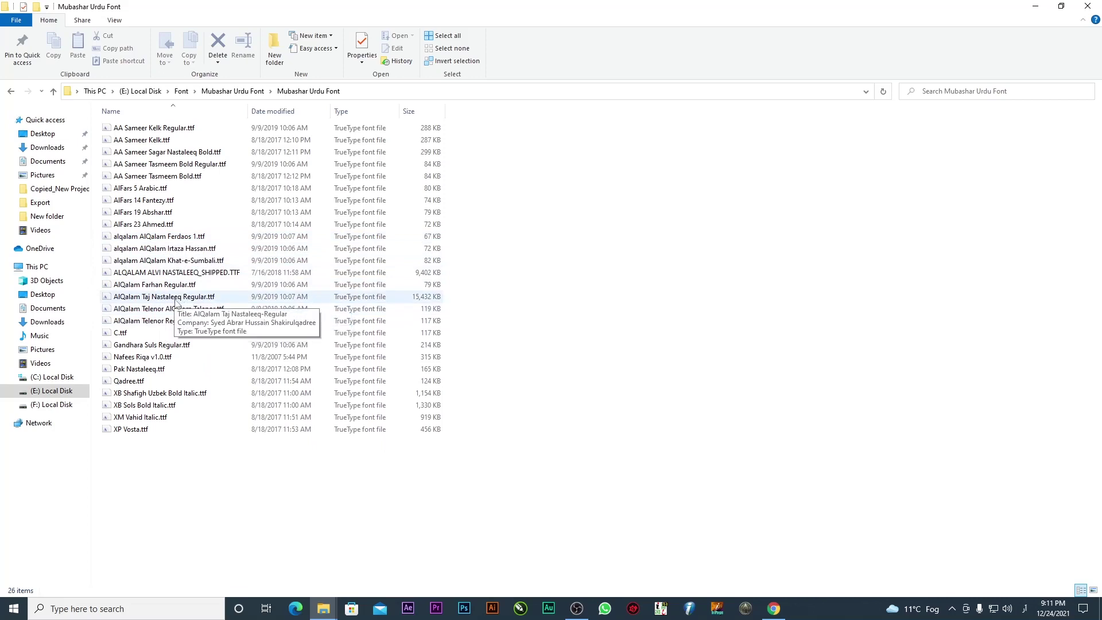
Install AlQalam Taj Nastaleeq Regular.ttf for all users and also install AlQalam Telenor Regular.ttf
{"action": "right_click", "coordinate": [175, 299]}
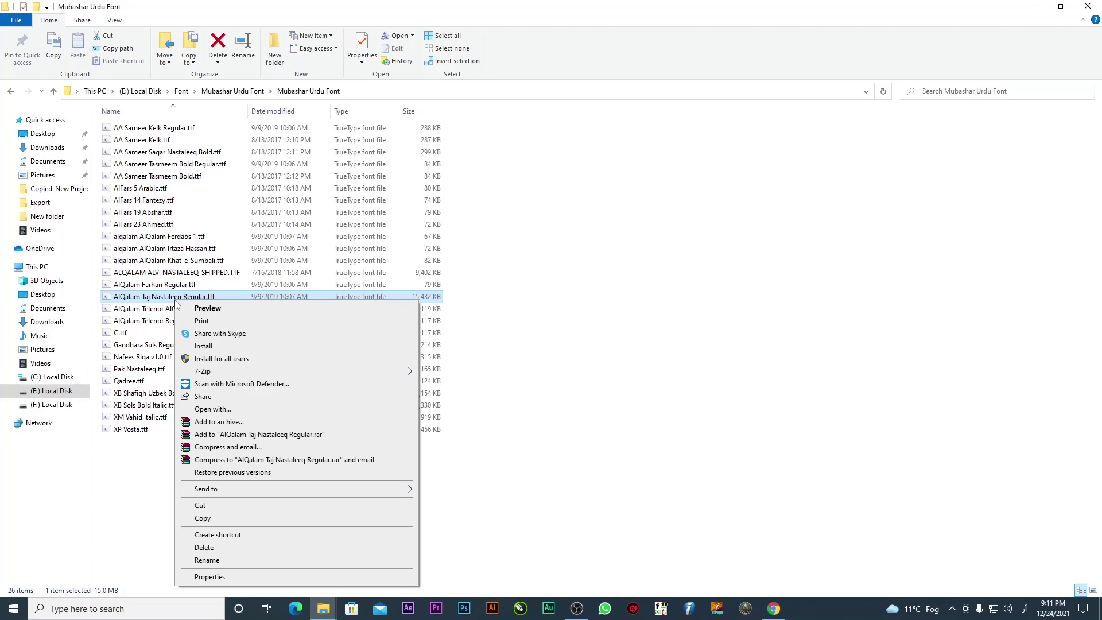
{"action": "left_click", "coordinate": [220, 359]}
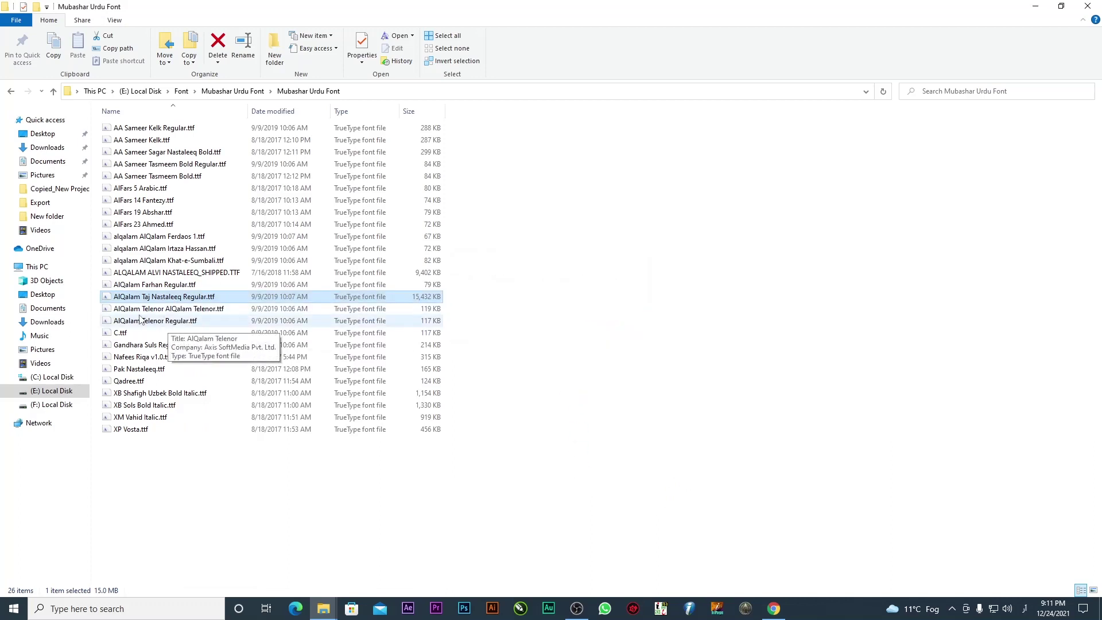
{"action": "right_click", "coordinate": [177, 326]}
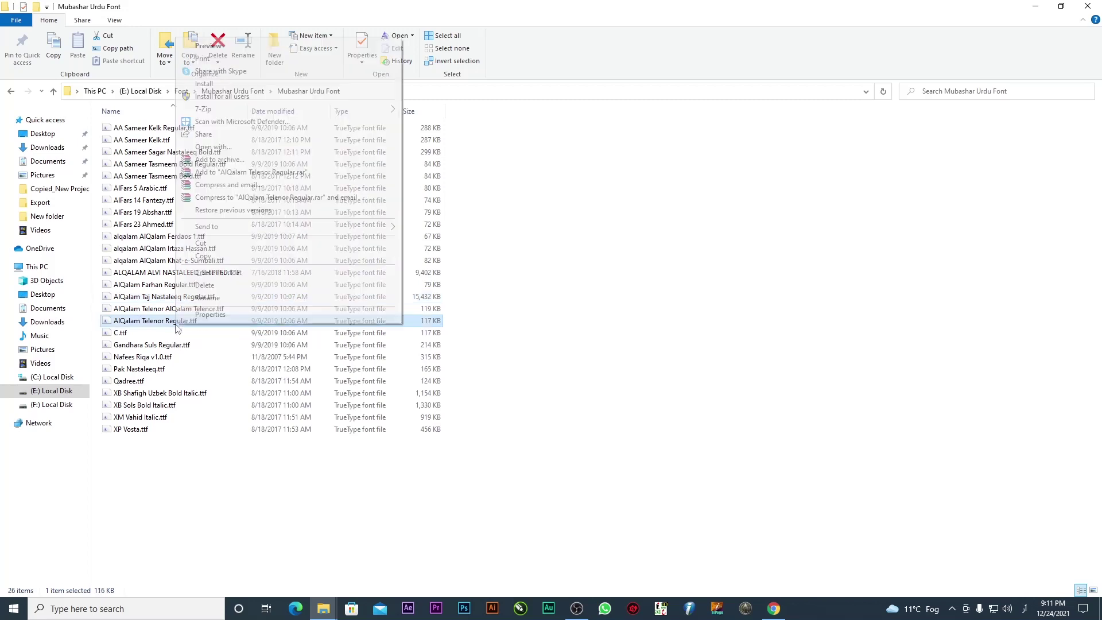
{"action": "left_click", "coordinate": [266, 86]}
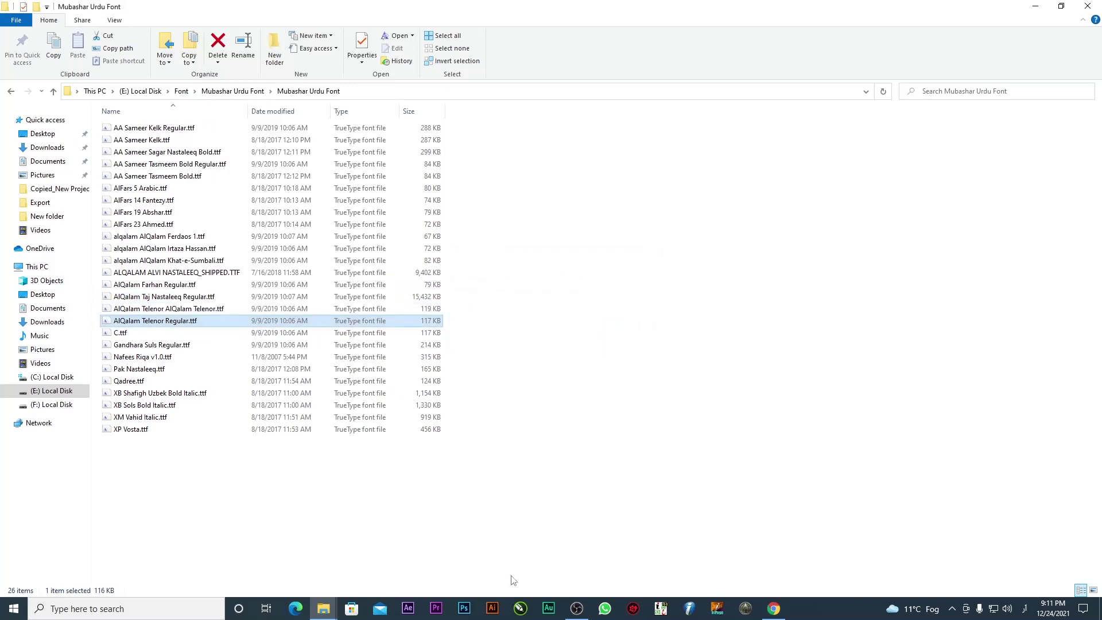
Switch to InPage by launching it again and create a new document with the default settings
{"action": "left_click", "coordinate": [663, 609]}
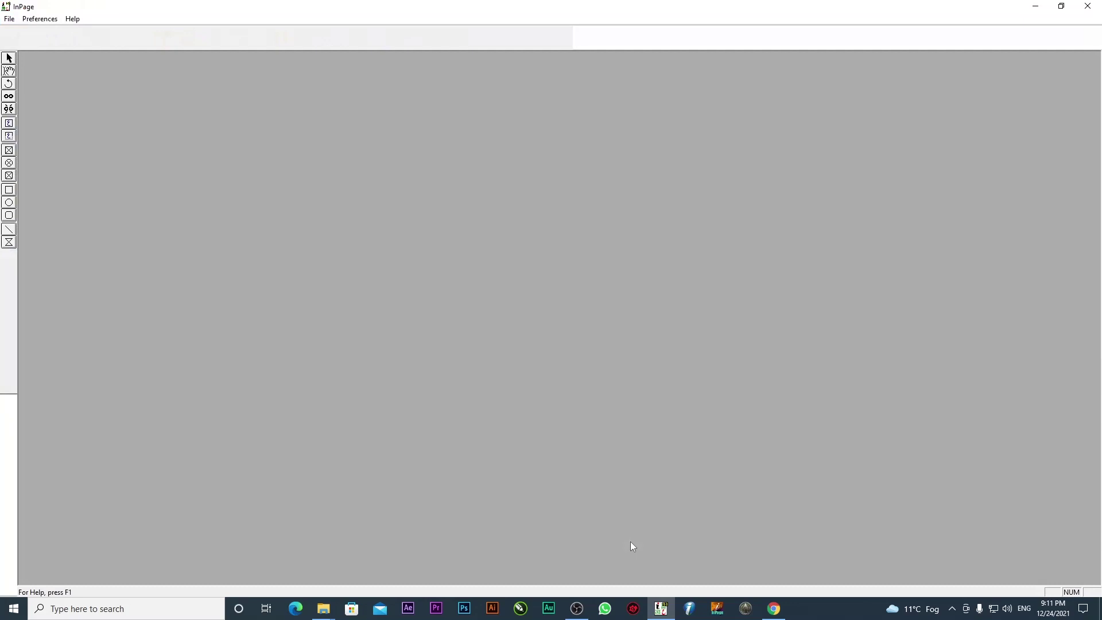
{"action": "key", "text": "ctrl+n"}
{"action": "key", "text": "Return"}
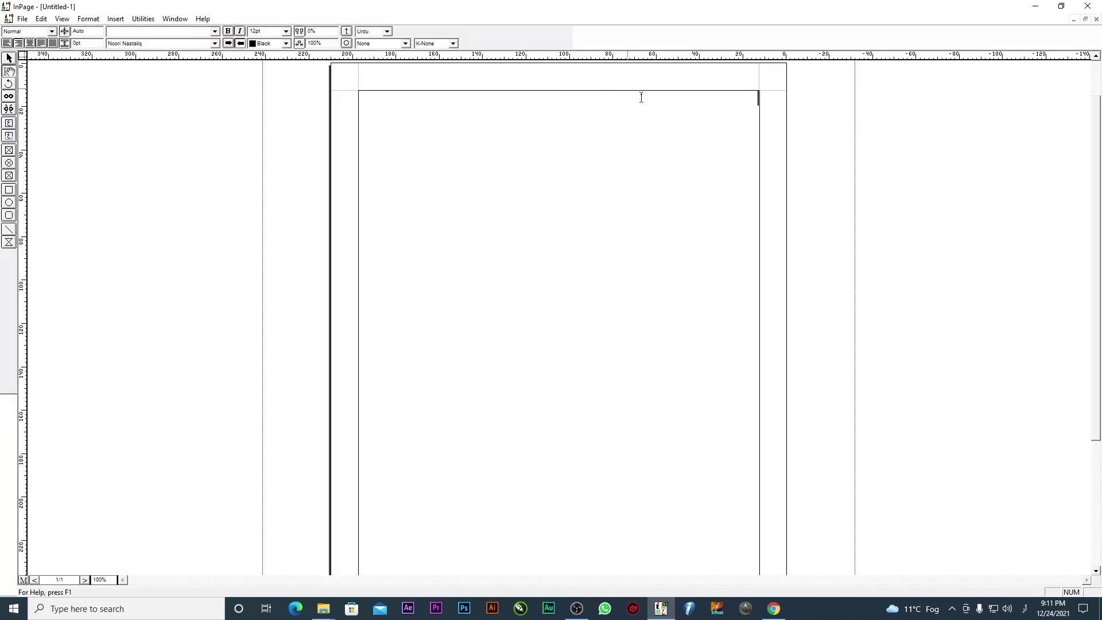
Write the person's first name in Urdu on the page and set its font size to 72 pt
{"action": "type", "text": "ر"}
{"action": "key", "text": "ctrl+a"}
{"action": "left_click", "coordinate": [285, 31]}
{"action": "left_click", "coordinate": [271, 104]}
{"action": "left_click", "coordinate": [516, 136]}
Select the Urdu name and change its font to the newly installed AlQalam Taj Nastaleeq
{"action": "left_click", "coordinate": [152, 46]}
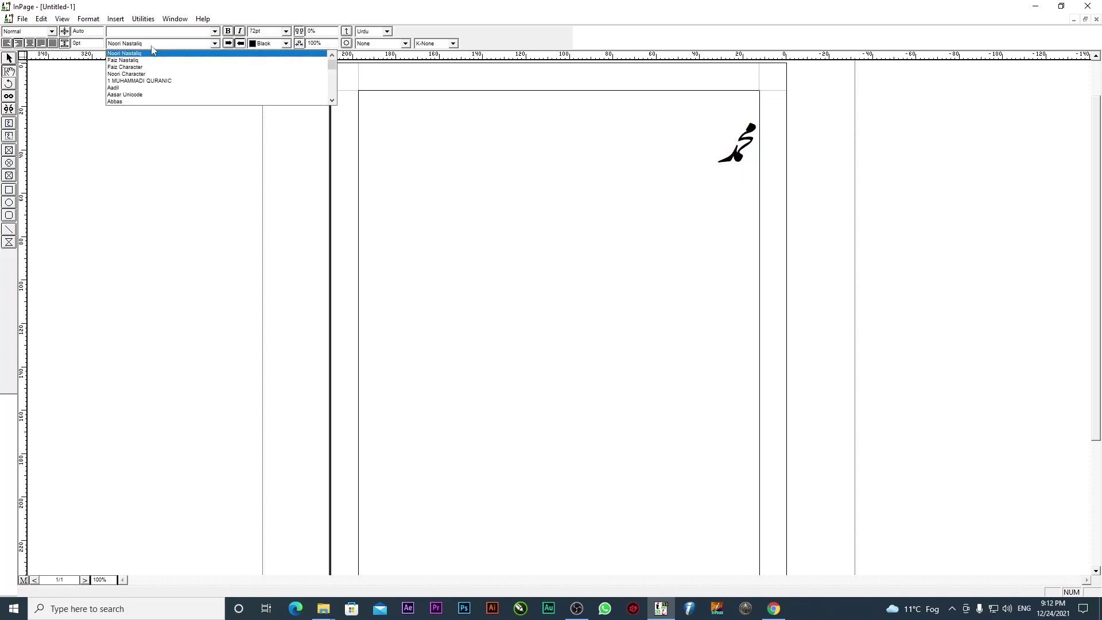
{"action": "scroll", "coordinate": [172, 73], "scroll_direction": "down", "scroll_amount": 3}
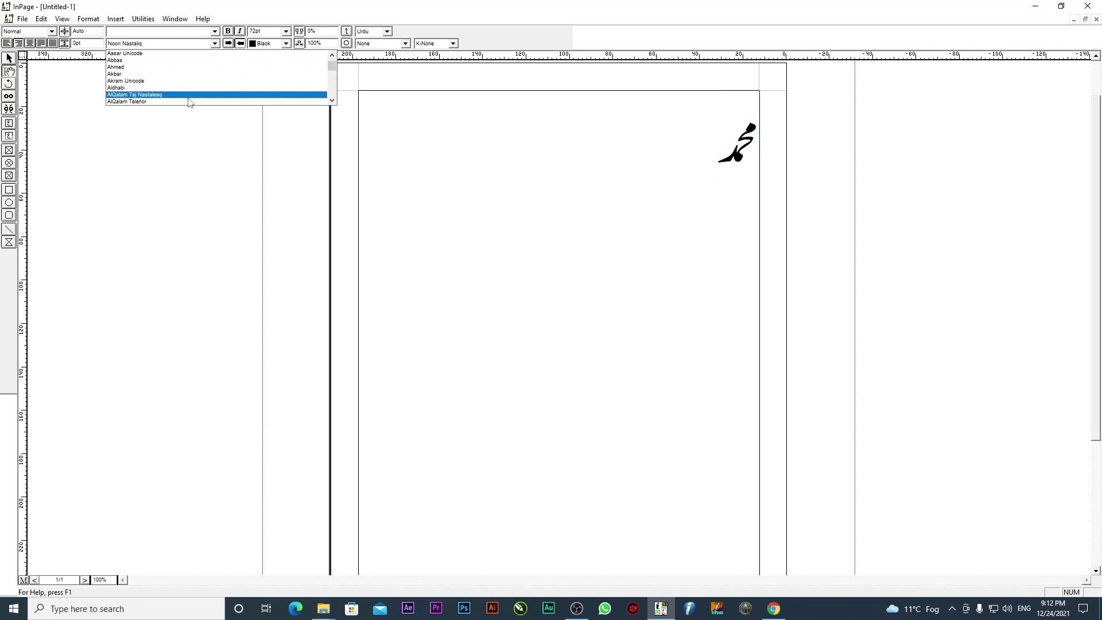
{"action": "left_click", "coordinate": [170, 96]}
{"action": "left_click_drag", "start_coordinate": [615, 135], "coordinate": [825, 144]}
{"action": "left_click", "coordinate": [138, 44]}
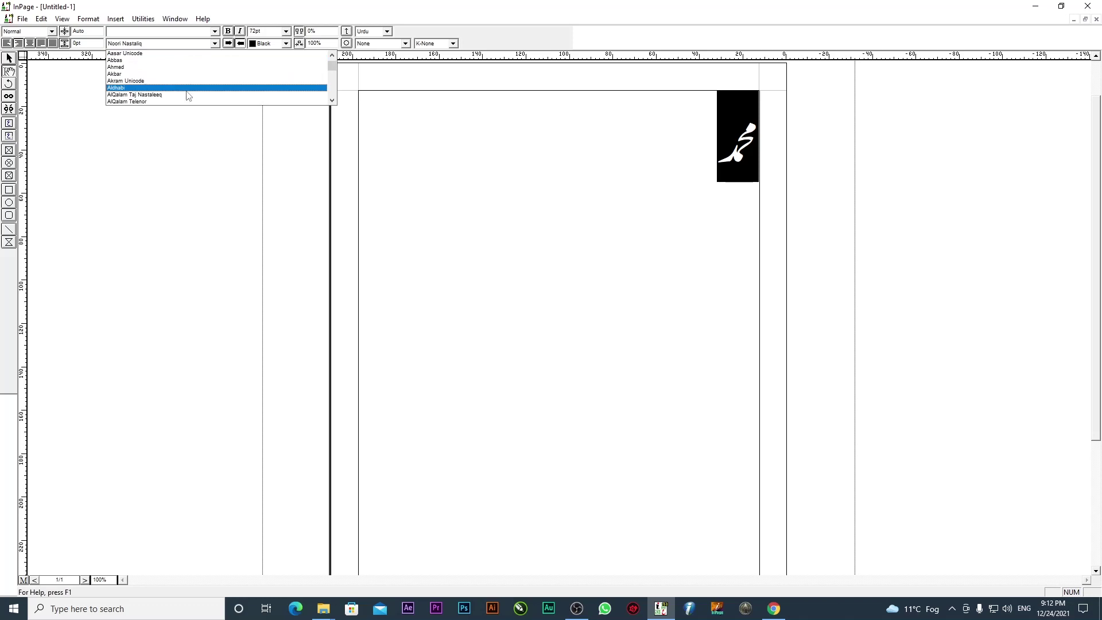
{"action": "left_click", "coordinate": [190, 96]}
{"action": "left_click", "coordinate": [685, 173]}
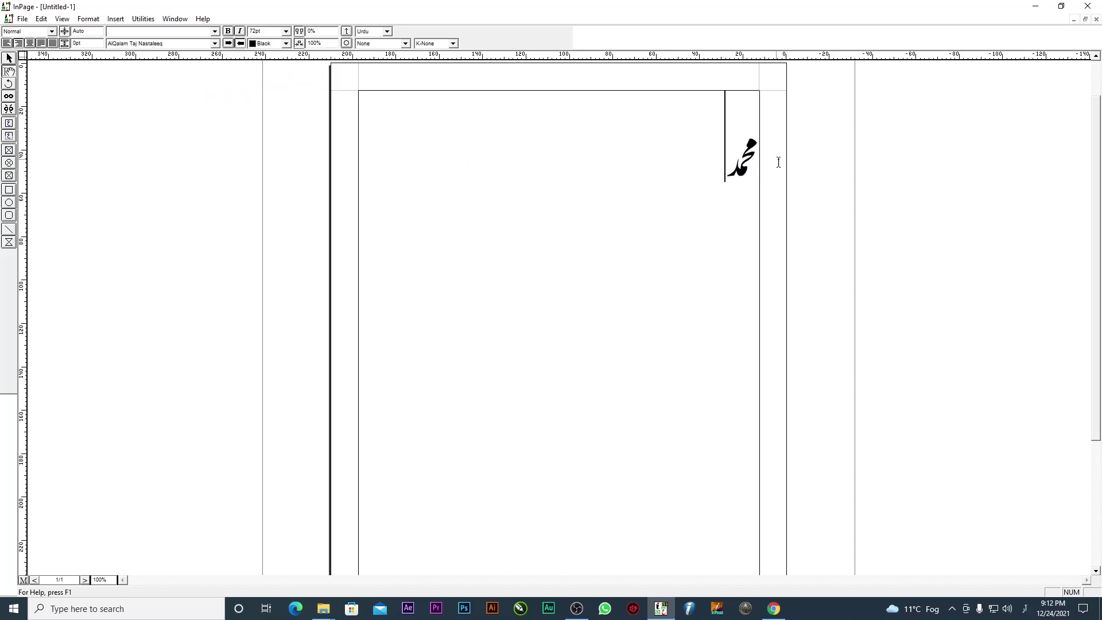
Write the rest of the person's full name in Urdu after the first name on the page
{"action": "left_click_drag", "start_coordinate": [677, 166], "coordinate": [764, 170]}
{"action": "left_click", "coordinate": [692, 169]}
{"action": "type", "text": "مب"}
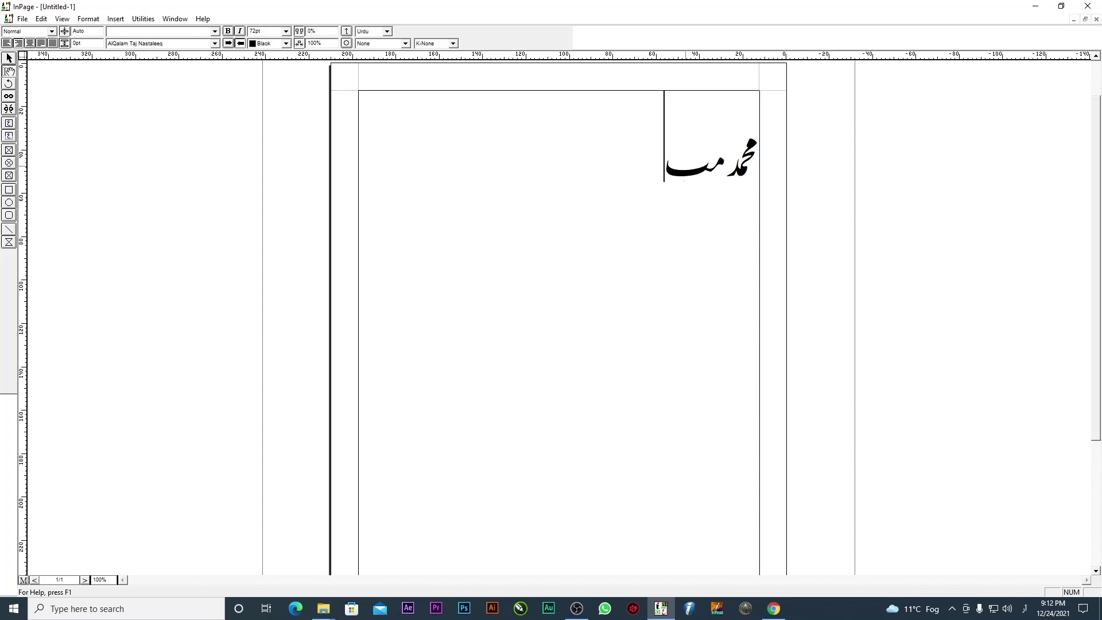
{"action": "type", "text": "شر "}
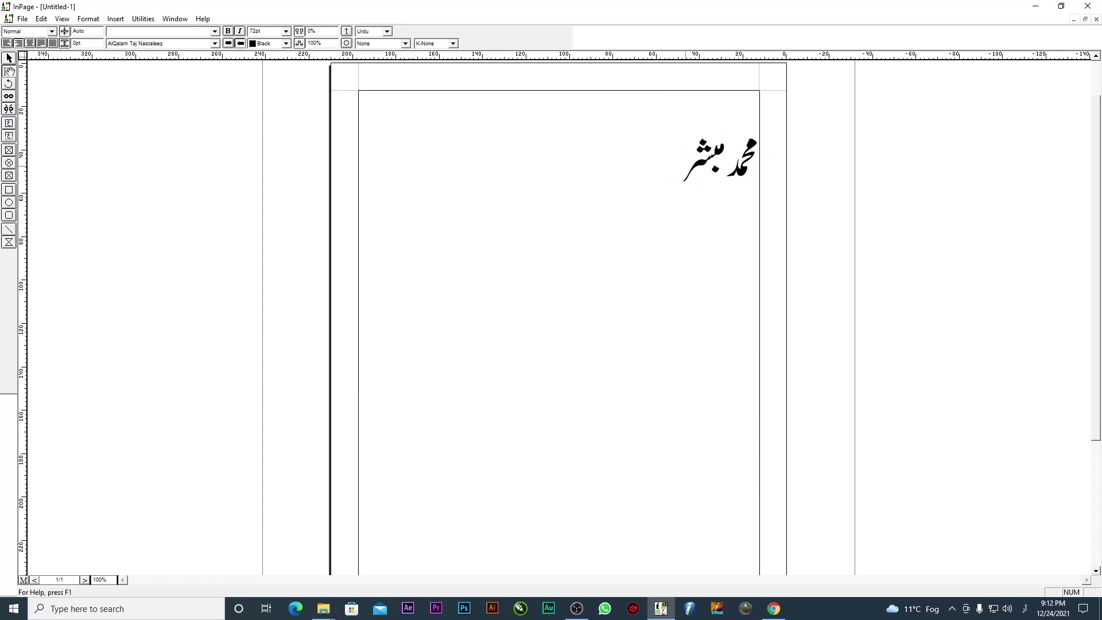
{"action": "type", "text": "جل"}
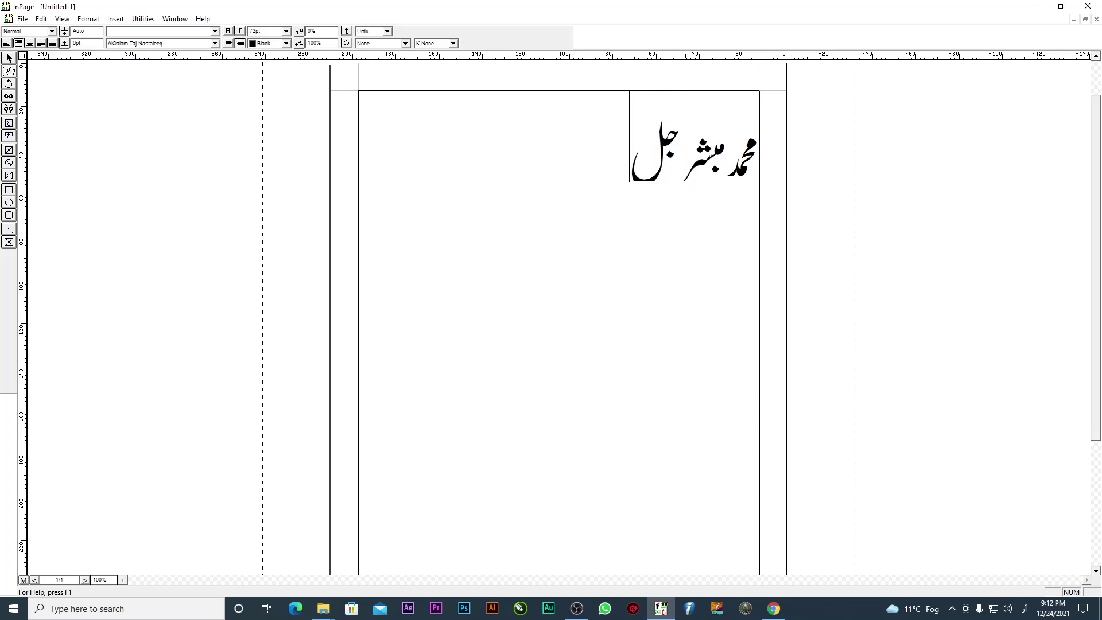
{"action": "type", "text": "الی"}
Select the complete Urdu name and change its font to AlQalam Telenor
{"action": "key", "text": "ctrl+a"}
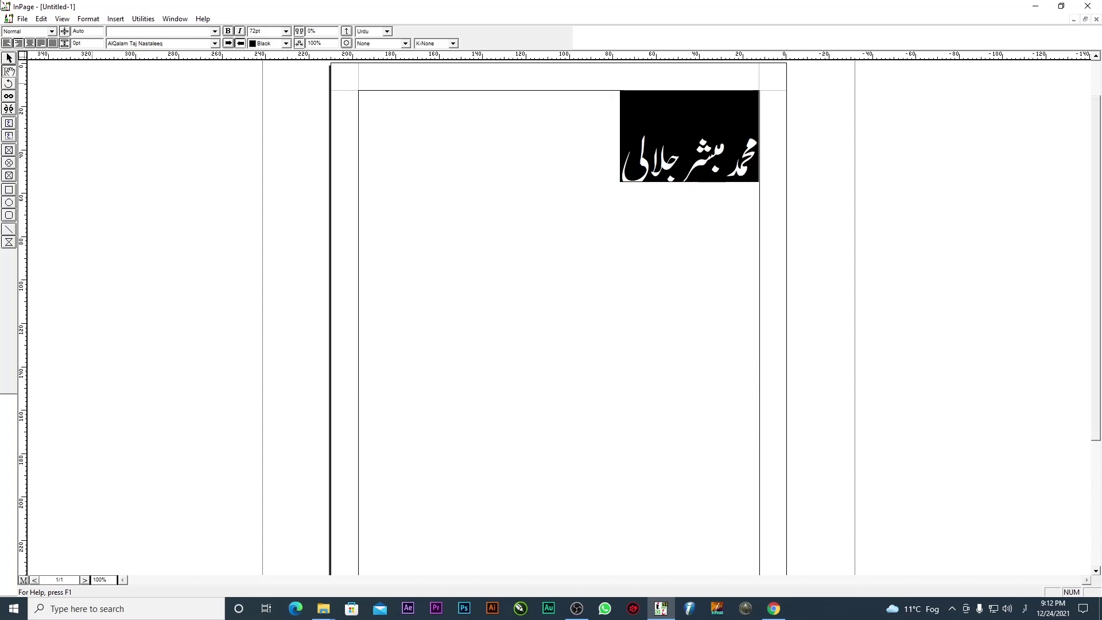
{"action": "left_click", "coordinate": [163, 44]}
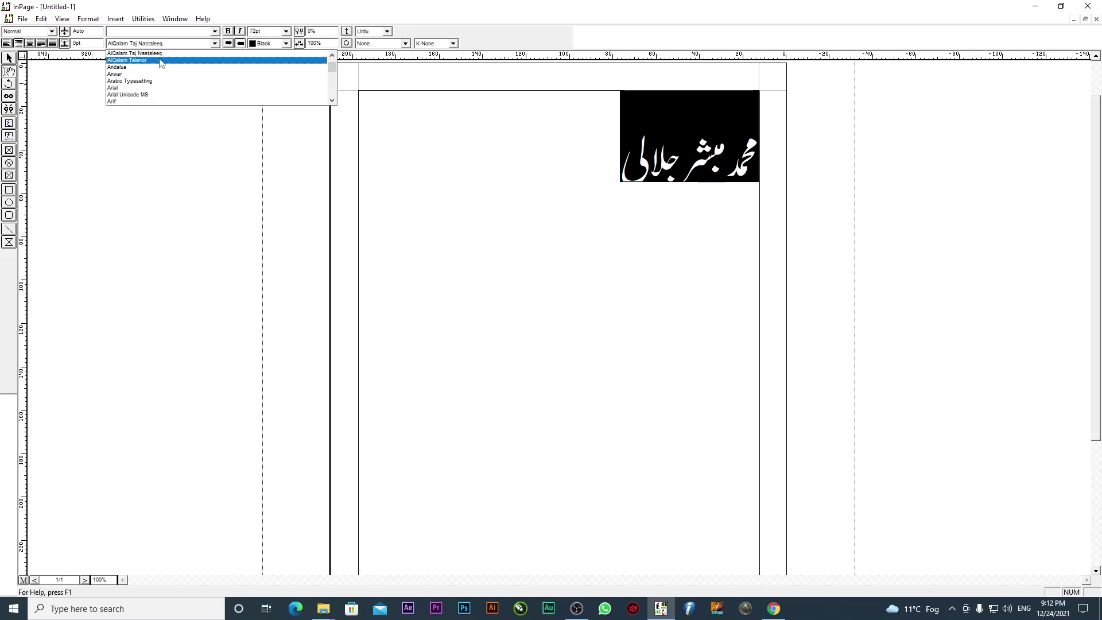
{"action": "left_click", "coordinate": [161, 61]}
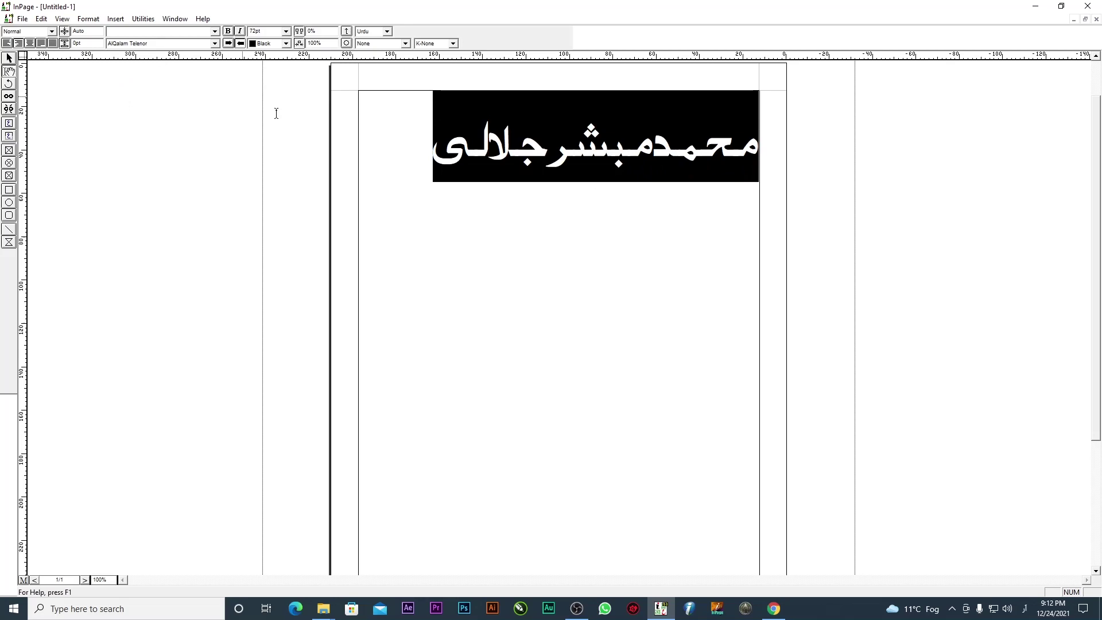
{"action": "left_click", "coordinate": [126, 46]}
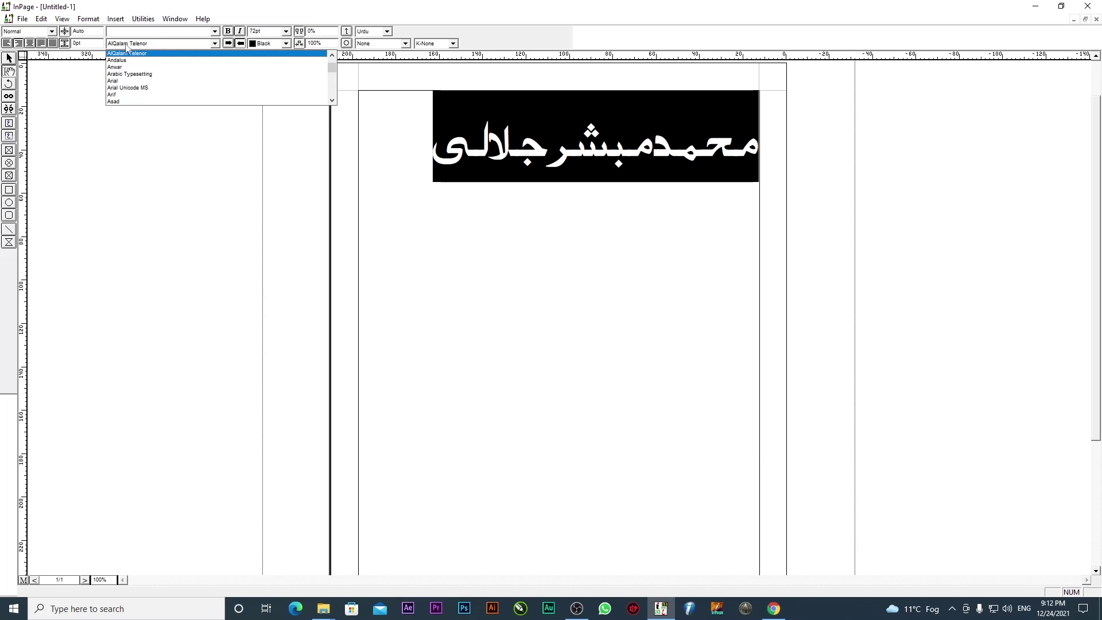
{"action": "left_click", "coordinate": [395, 156]}
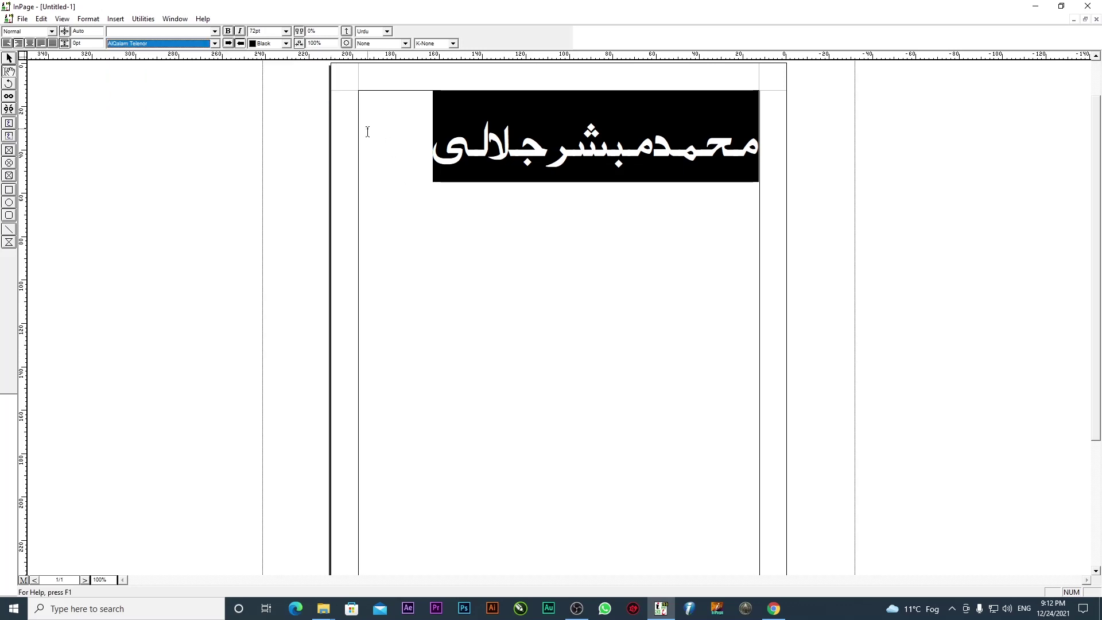
Try the K-Always kashida option on the selected Urdu name and set its kashida to K-Auto
{"action": "left_click", "coordinate": [452, 43]}
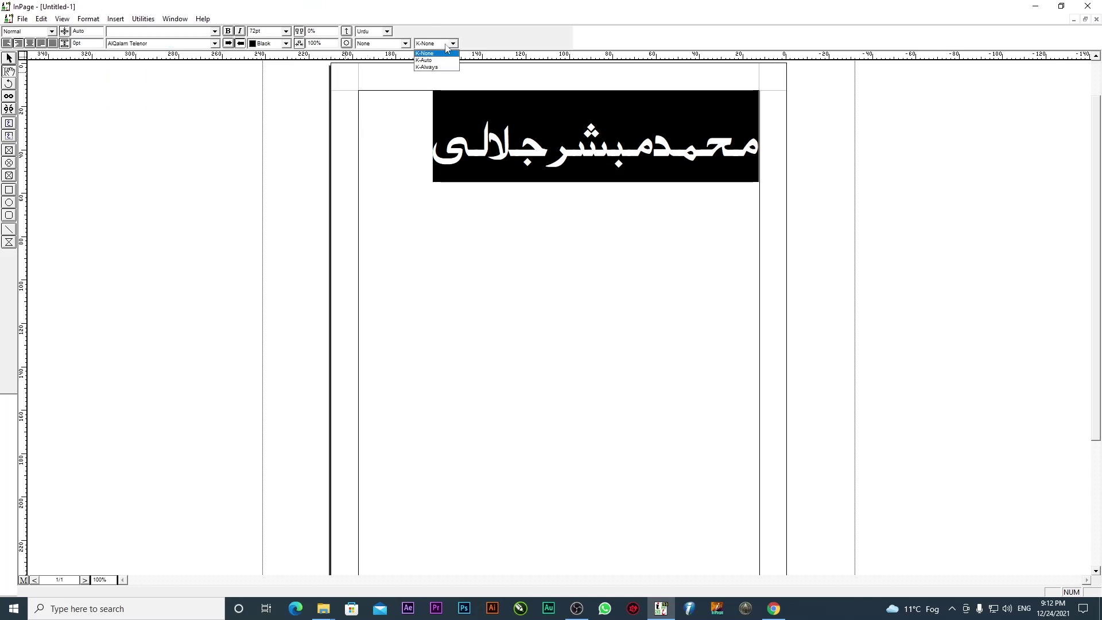
{"action": "left_click", "coordinate": [443, 69]}
{"action": "left_click", "coordinate": [444, 44]}
{"action": "left_click", "coordinate": [438, 60]}
{"action": "left_click", "coordinate": [442, 44]}
{"action": "left_click", "coordinate": [439, 62]}
{"action": "left_click", "coordinate": [438, 43]}
{"action": "left_click", "coordinate": [434, 55]}
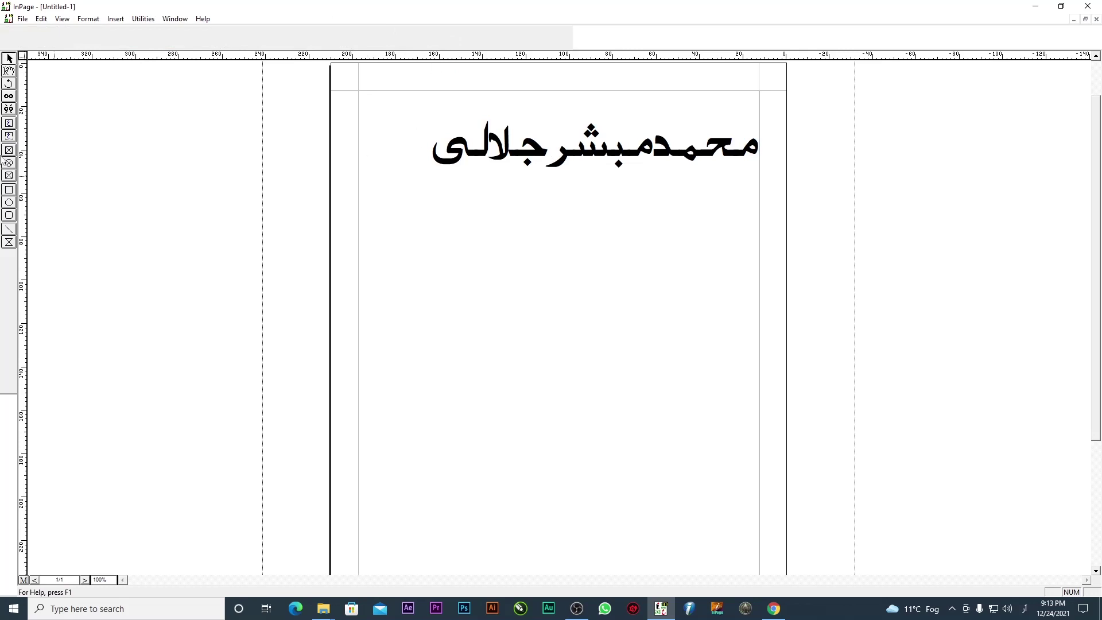
Select the whole Urdu name and delete it from the page
{"action": "left_click_drag", "start_coordinate": [410, 151], "coordinate": [807, 147]}
{"action": "left_click", "coordinate": [147, 46]}
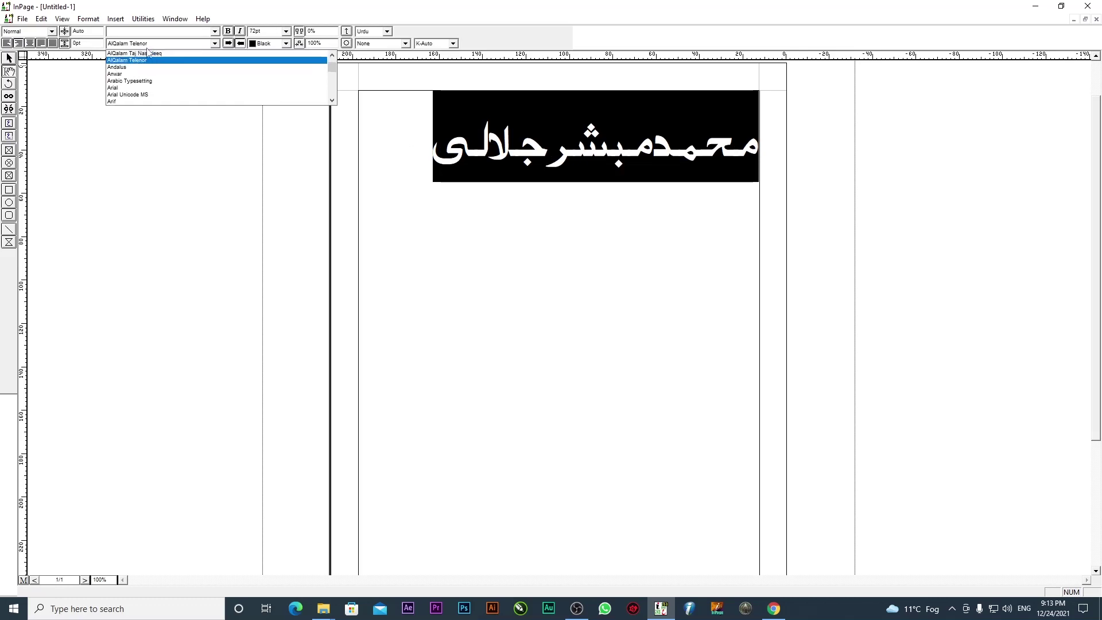
{"action": "left_click", "coordinate": [673, 438]}
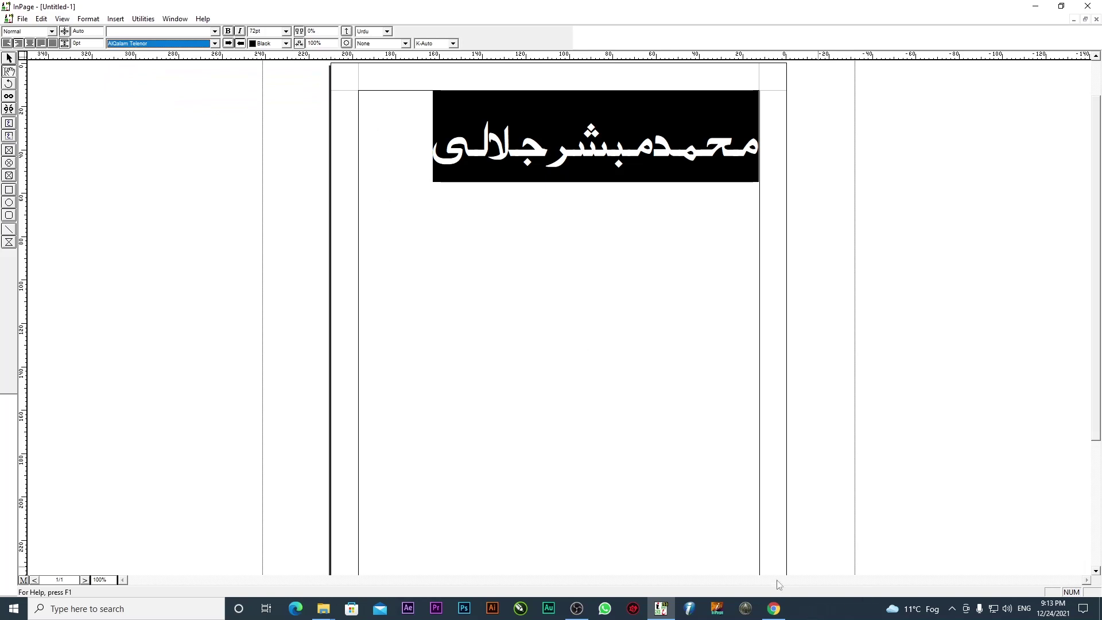
{"action": "left_click", "coordinate": [413, 175]}
{"action": "left_click_drag", "start_coordinate": [413, 175], "coordinate": [809, 221]}
{"action": "key", "text": "Delete"}
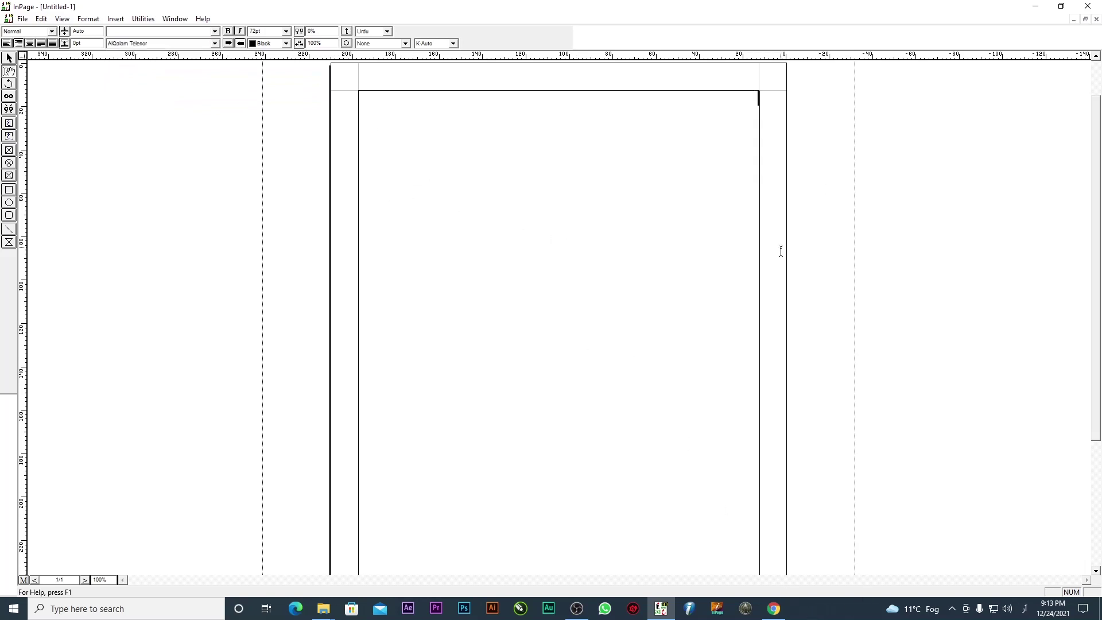
Switch to Chrome, copy the highlighted Urdu heading of the urdufatwa.com search result, and paste it onto the empty InPage page
{"action": "left_click", "coordinate": [774, 608]}
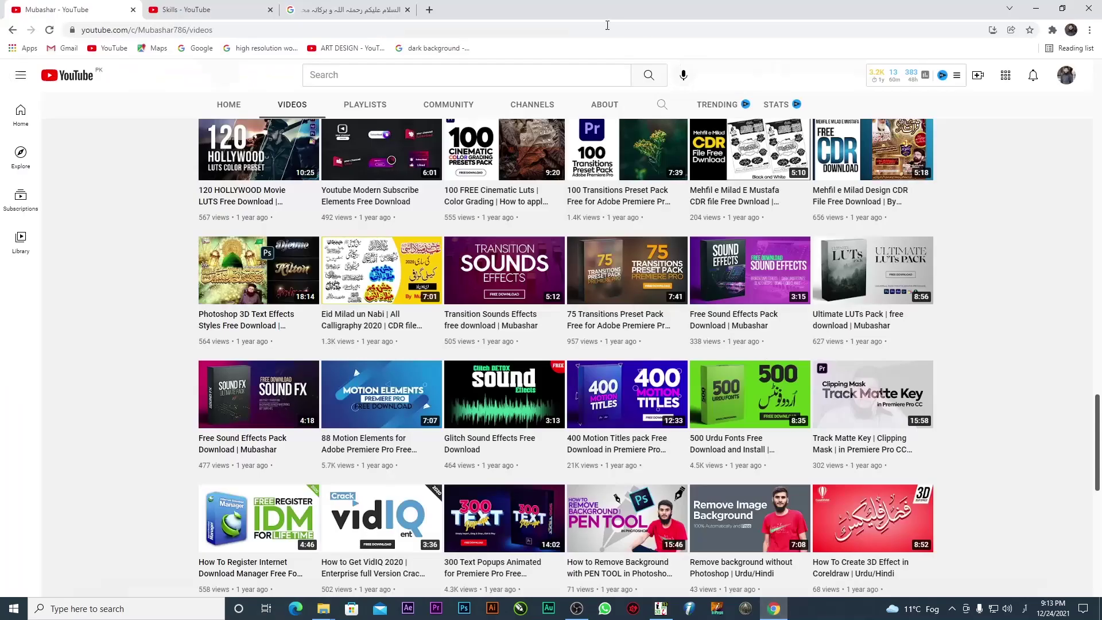
{"action": "left_click", "coordinate": [377, 6]}
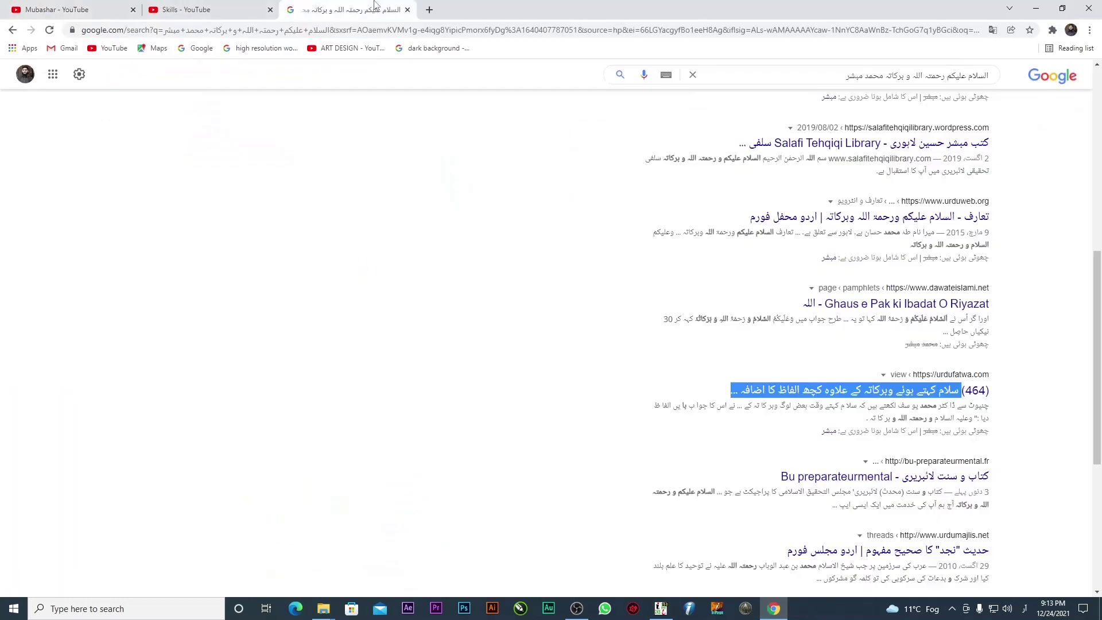
{"action": "right_click", "coordinate": [911, 394]}
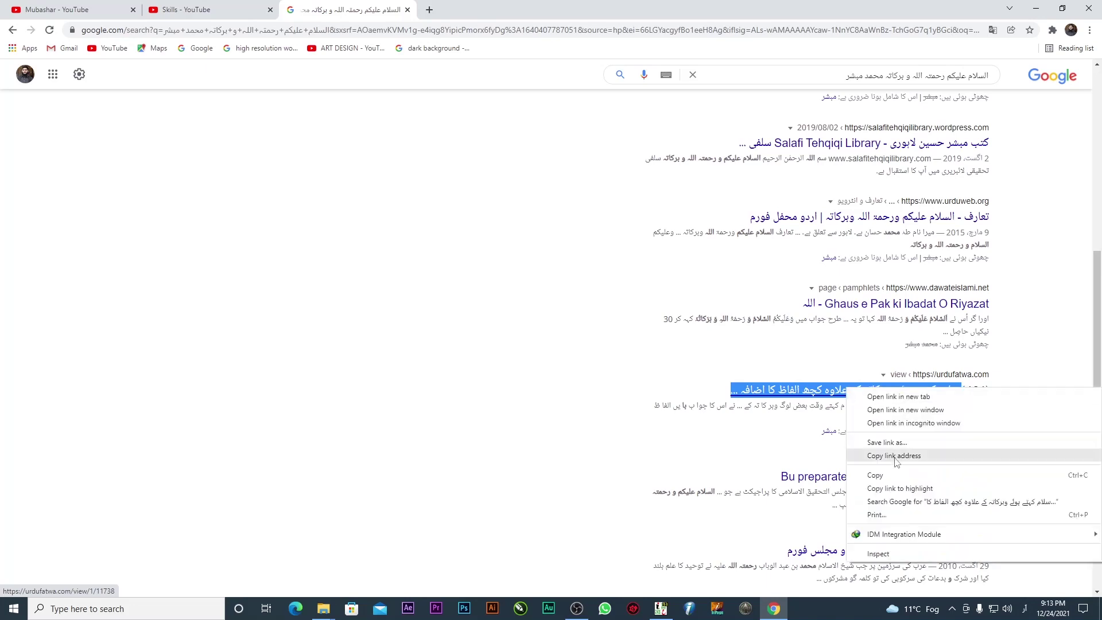
{"action": "left_click", "coordinate": [888, 483]}
{"action": "left_click", "coordinate": [661, 609]}
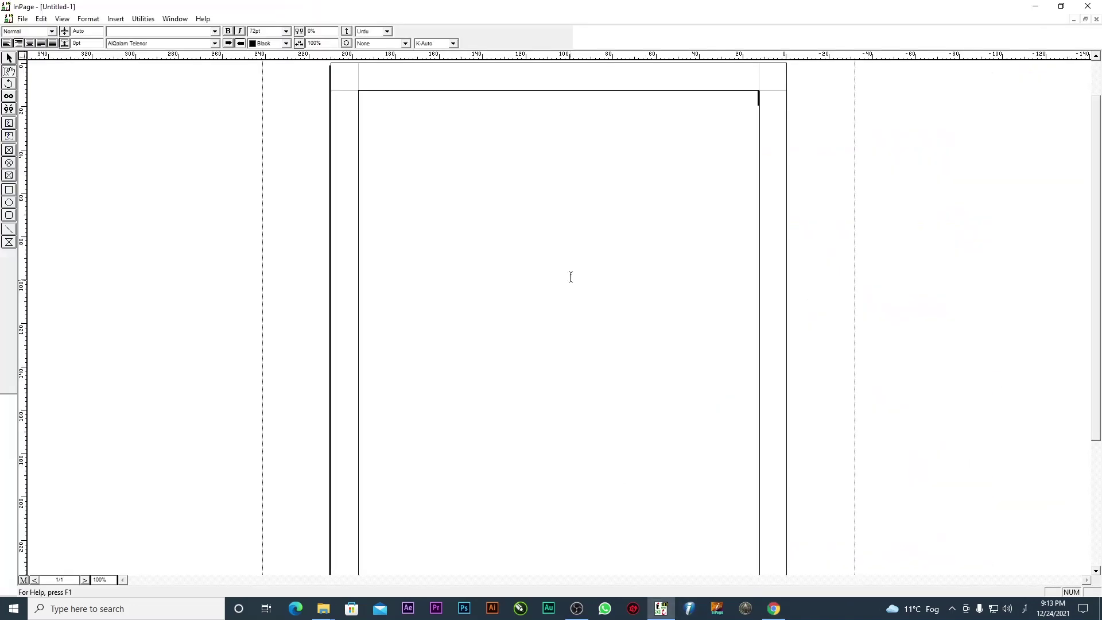
{"action": "key", "text": "ctrl+v"}
Set the pasted Urdu heading's font size to 72 pt and remove the dots at its end
{"action": "key", "text": "ctrl+a"}
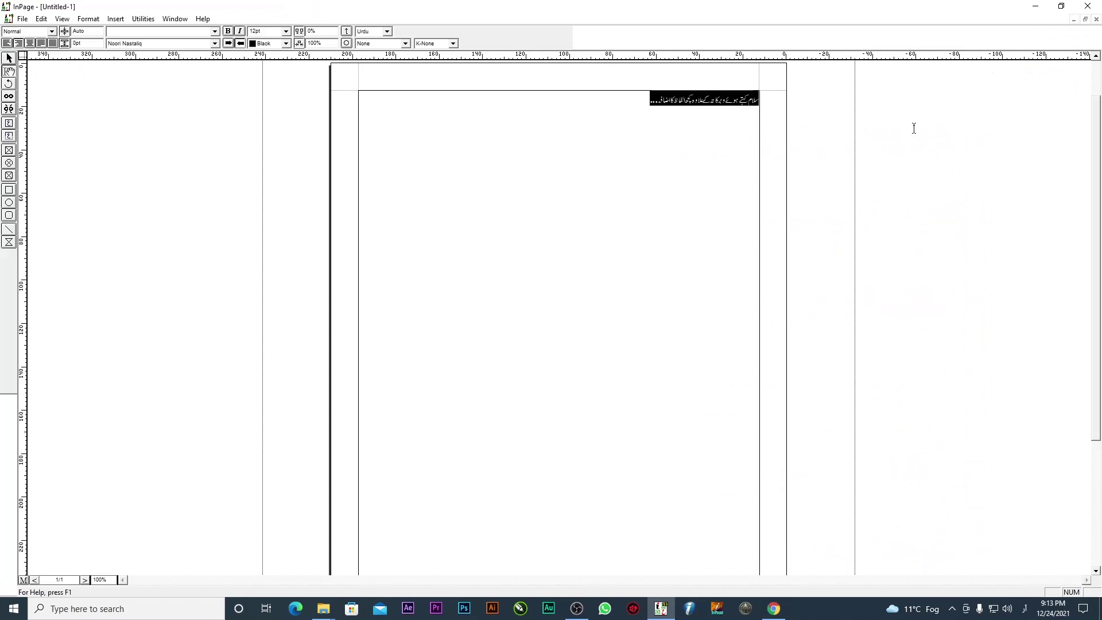
{"action": "left_click", "coordinate": [286, 31]}
{"action": "left_click", "coordinate": [273, 101]}
{"action": "left_click", "coordinate": [413, 253]}
{"action": "left_click_drag", "start_coordinate": [468, 250], "coordinate": [761, 127]}
{"action": "key", "text": "BackSpace"}
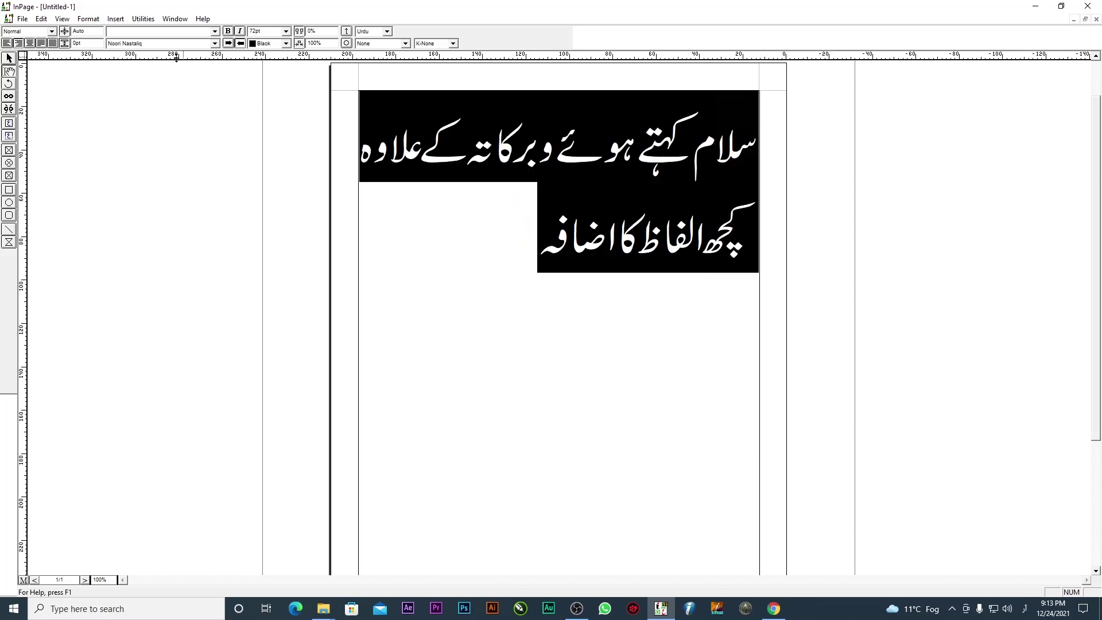
Try the Faiz Nastaliq and Aadil fonts on the pasted heading and set both lines to Aasar Unicode
{"action": "left_click", "coordinate": [170, 45]}
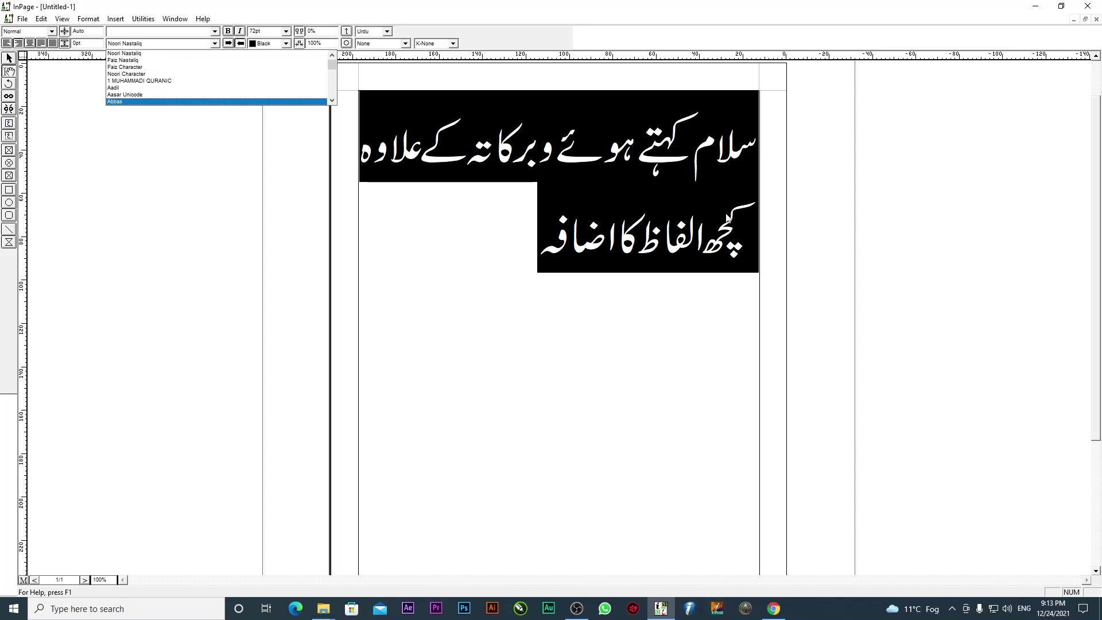
{"action": "left_click", "coordinate": [173, 62]}
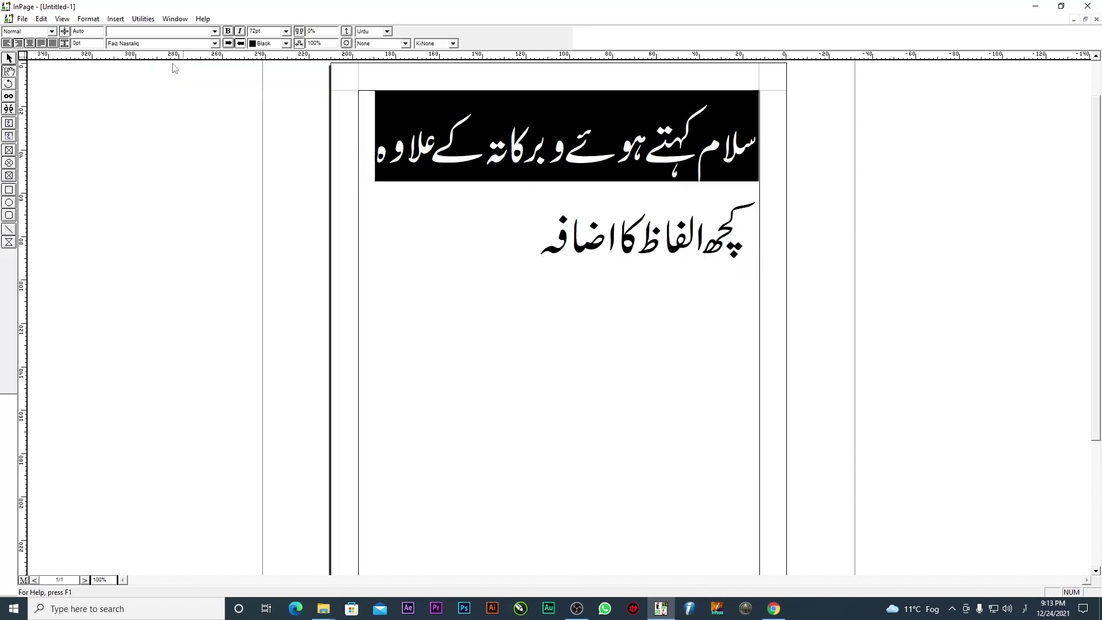
{"action": "left_click_drag", "start_coordinate": [559, 245], "coordinate": [761, 182]}
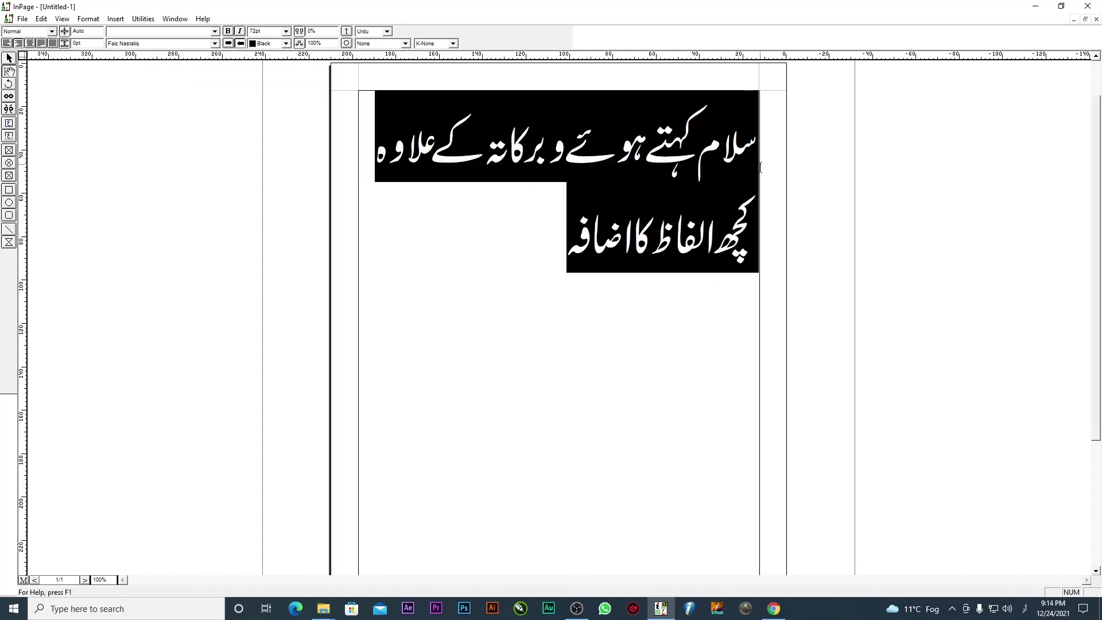
{"action": "left_click_drag", "start_coordinate": [556, 182], "coordinate": [797, 167]}
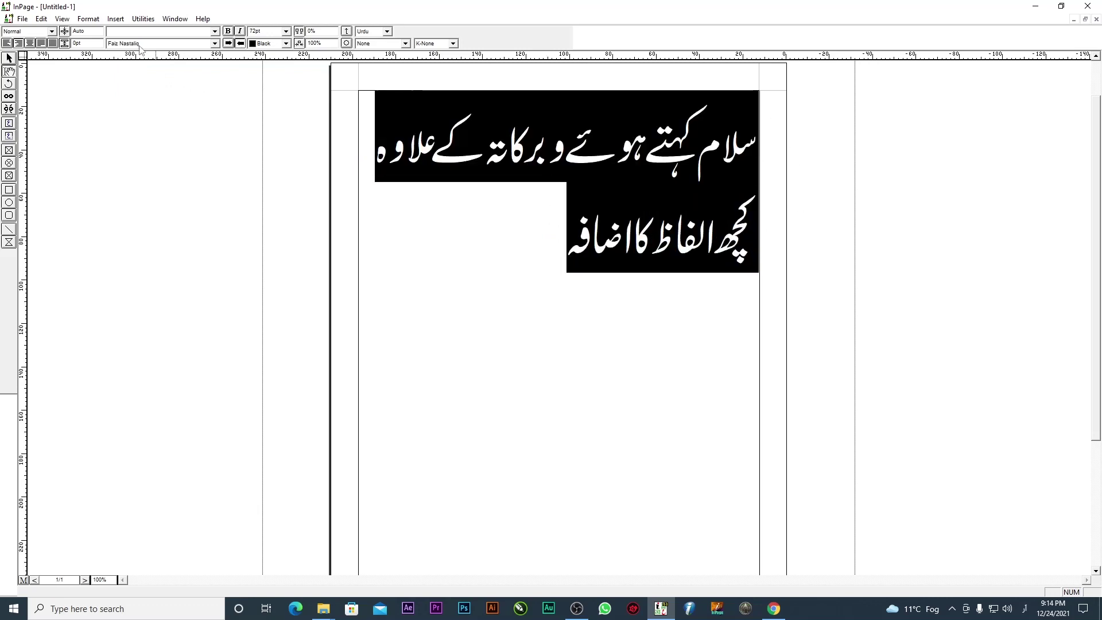
{"action": "key", "text": "Up"}
{"action": "key", "text": "Up"}
{"action": "key", "text": "Up"}
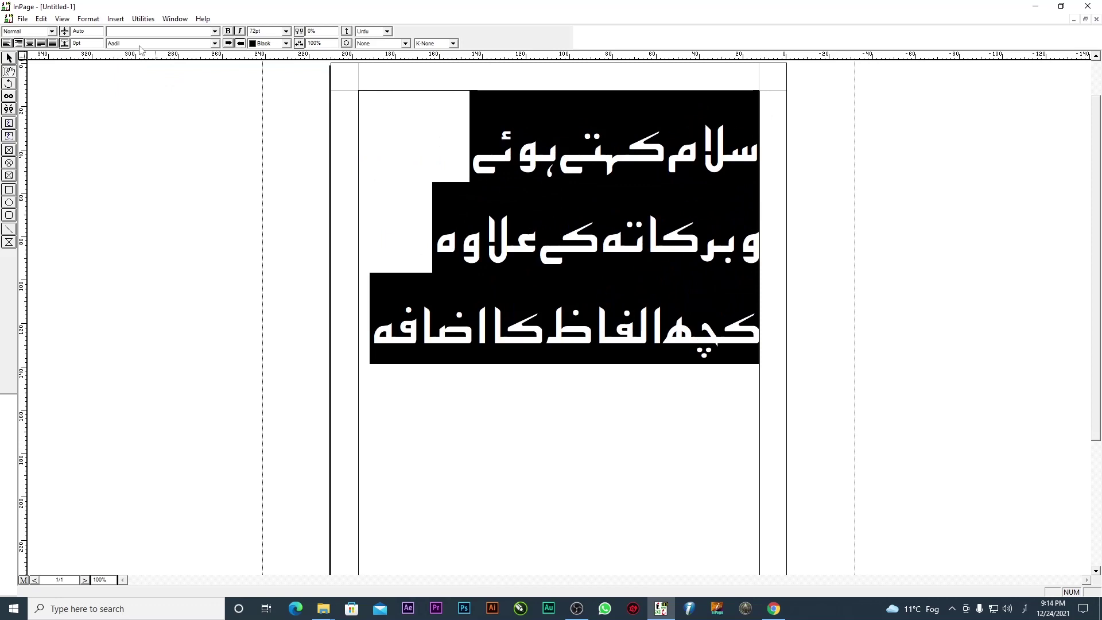
{"action": "key", "text": "Up"}
Open InPage's built-in Symbols document
{"action": "left_click", "coordinate": [144, 20]}
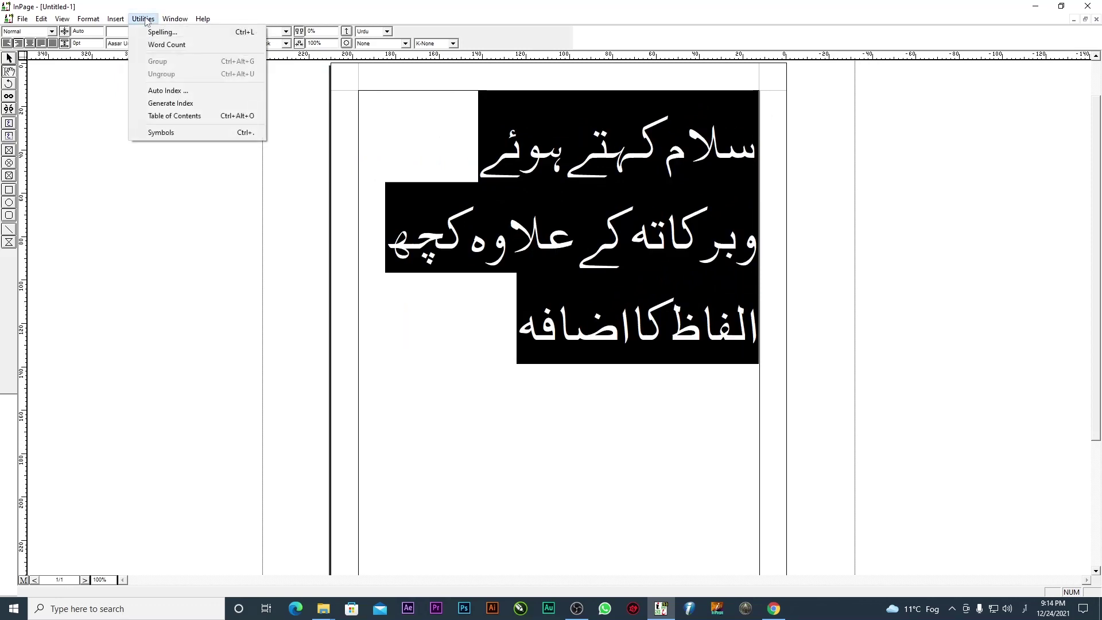
{"action": "left_click", "coordinate": [206, 133]}
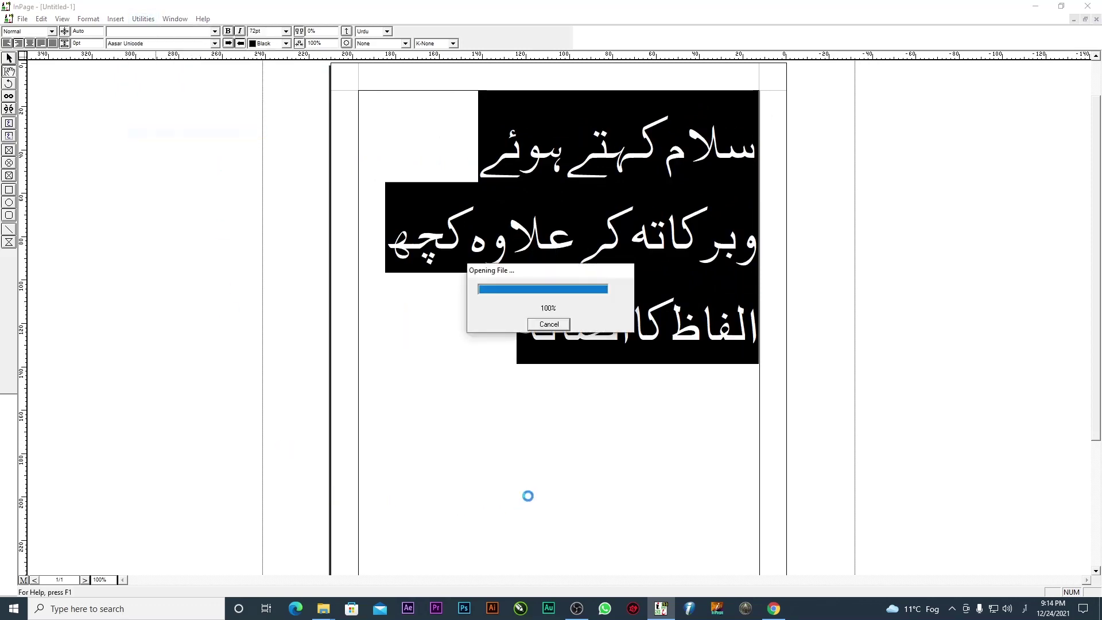
{"action": "left_click", "coordinate": [630, 276]}
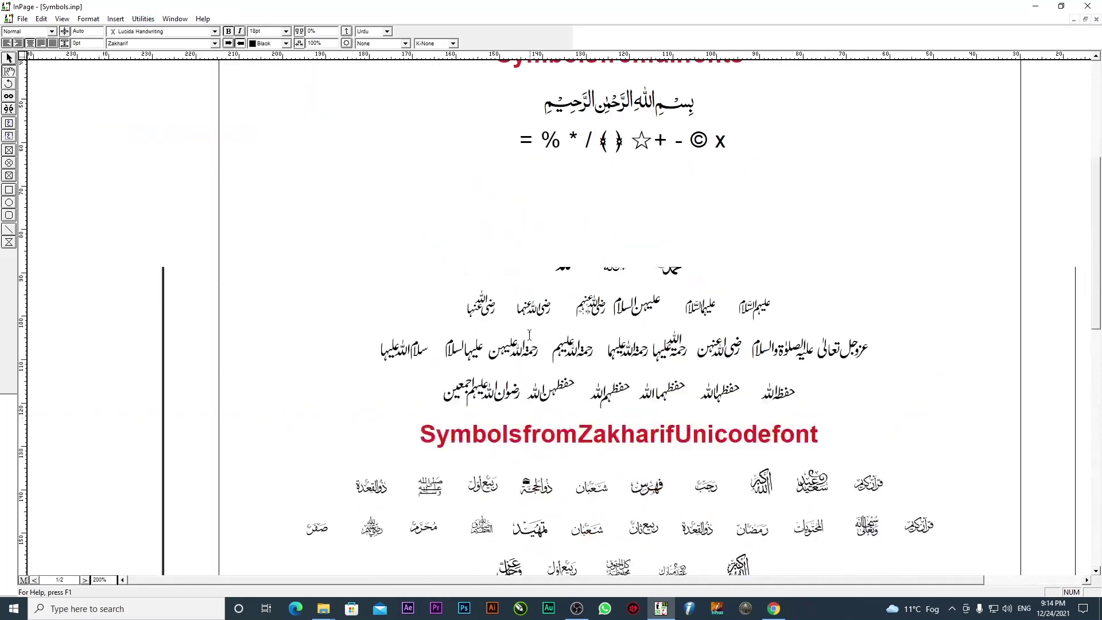
Examine the Symbols document, from the shortcut table and religious phrases to the Zakharif and Object Unicode symbols
{"action": "scroll", "coordinate": [529, 323], "scroll_direction": "up", "scroll_amount": 3}
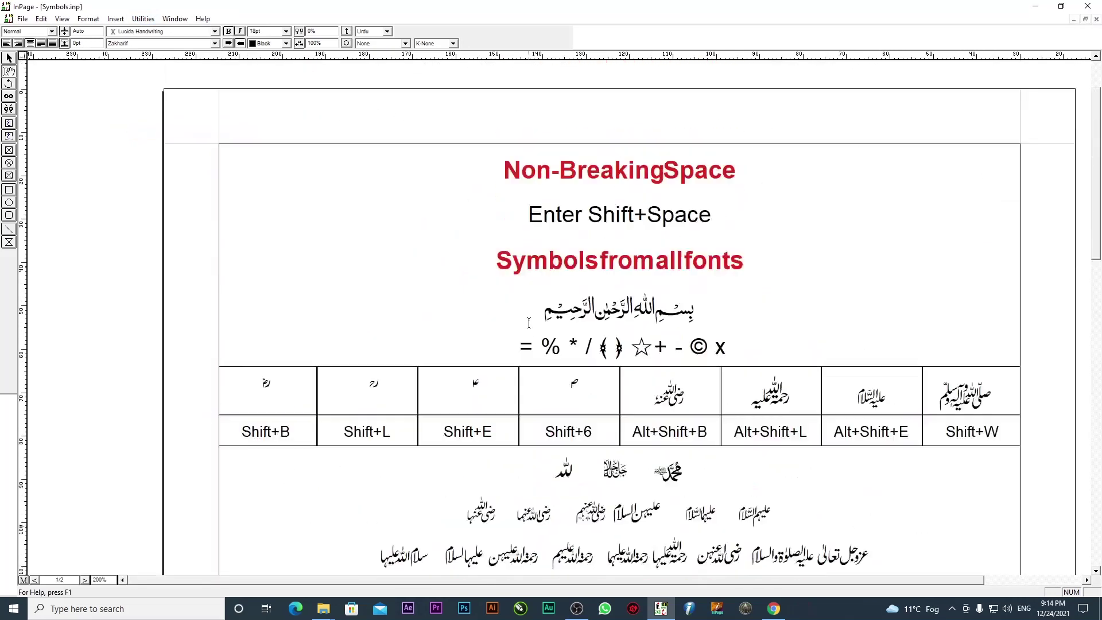
{"action": "scroll", "coordinate": [529, 324], "scroll_direction": "down", "scroll_amount": 6}
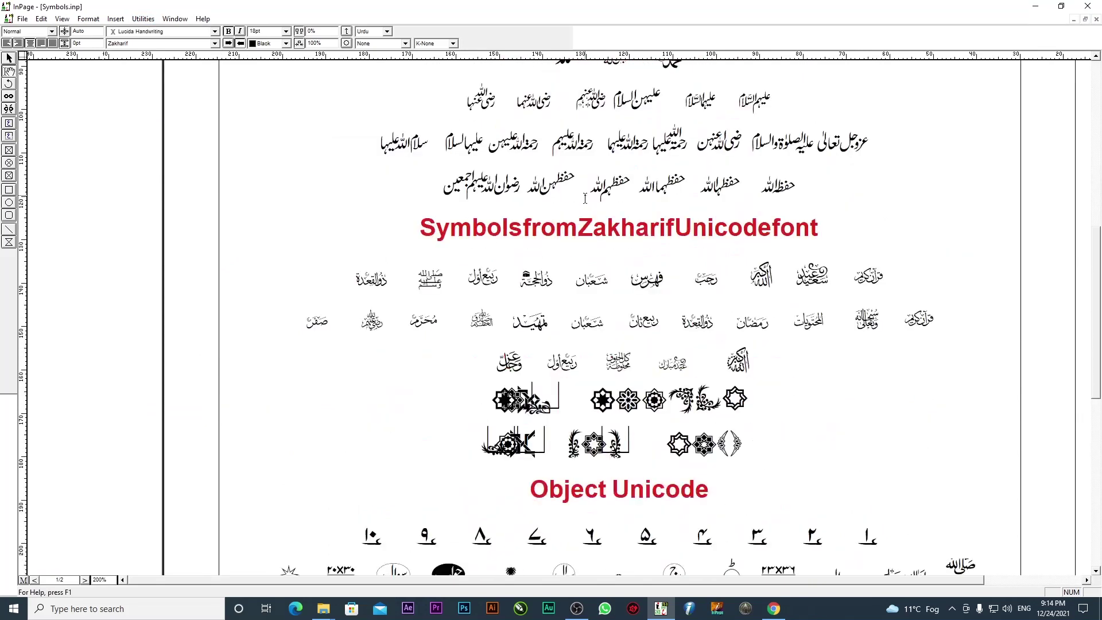
{"action": "scroll", "coordinate": [585, 198], "scroll_direction": "down", "scroll_amount": 7}
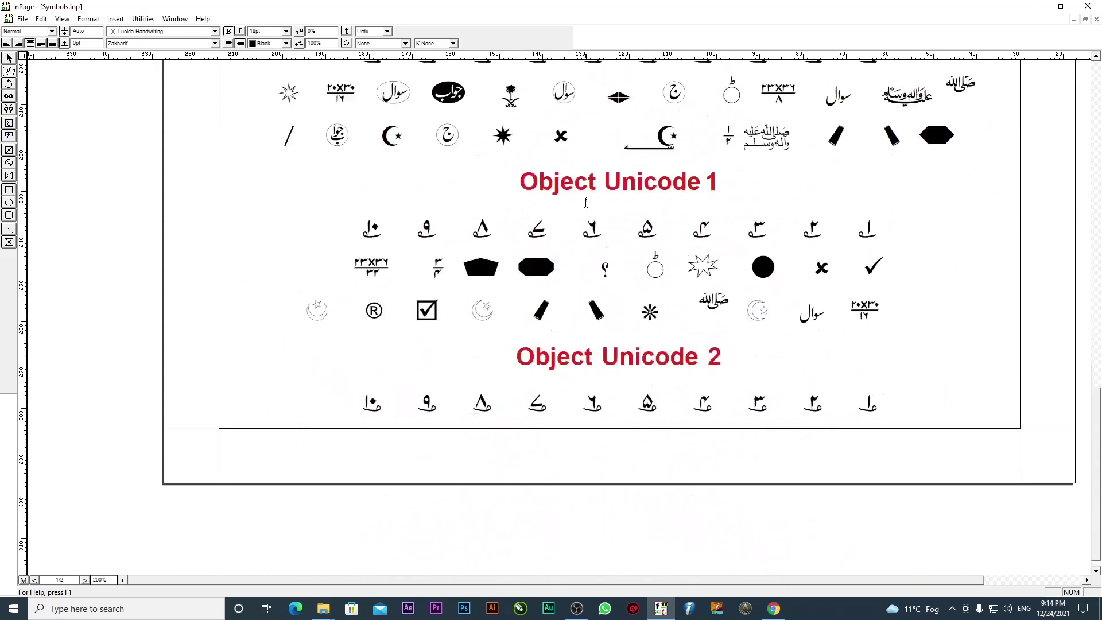
{"action": "scroll", "coordinate": [585, 206], "scroll_direction": "up", "scroll_amount": 13}
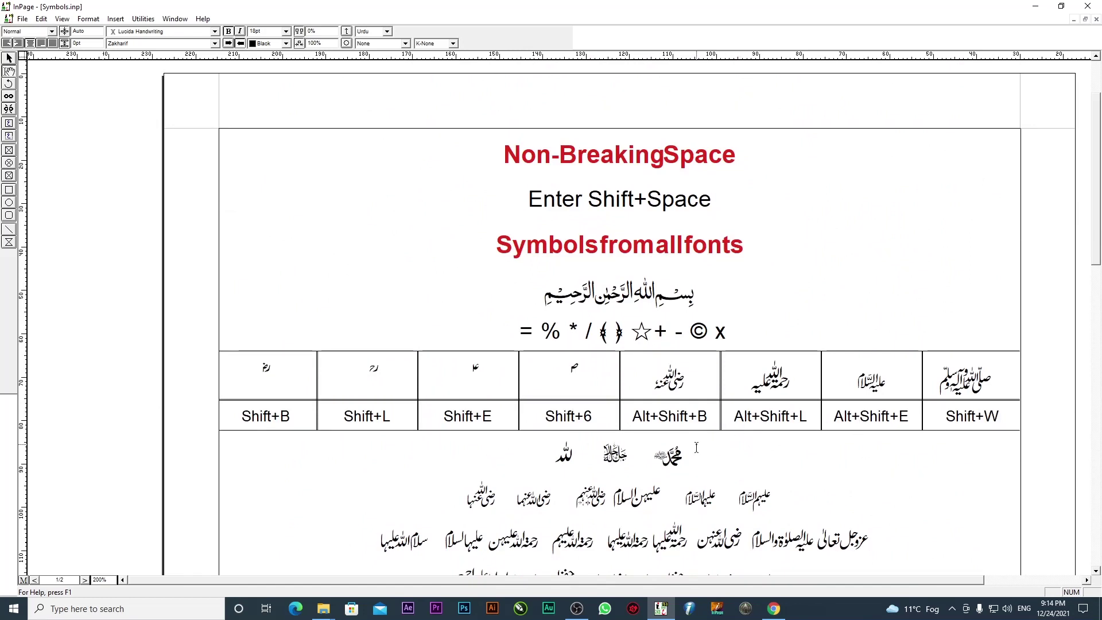
{"action": "scroll", "coordinate": [433, 405], "scroll_direction": "down", "scroll_amount": 4}
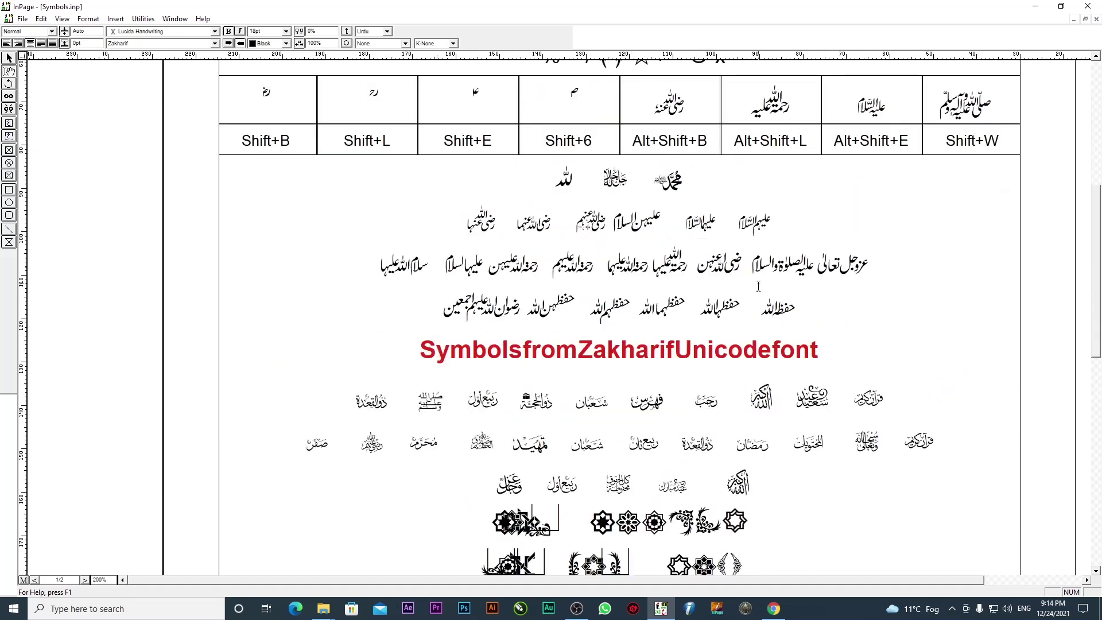
{"action": "scroll", "coordinate": [759, 286], "scroll_direction": "down", "scroll_amount": 3}
{"action": "scroll", "coordinate": [692, 382], "scroll_direction": "down", "scroll_amount": 1}
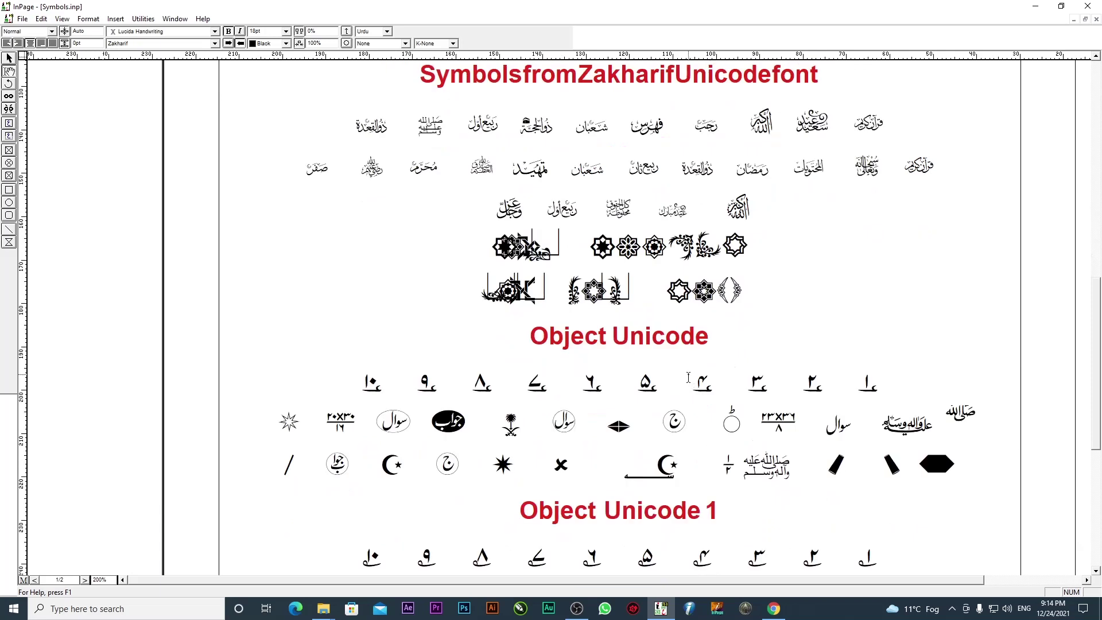
{"action": "scroll", "coordinate": [688, 377], "scroll_direction": "down", "scroll_amount": 4}
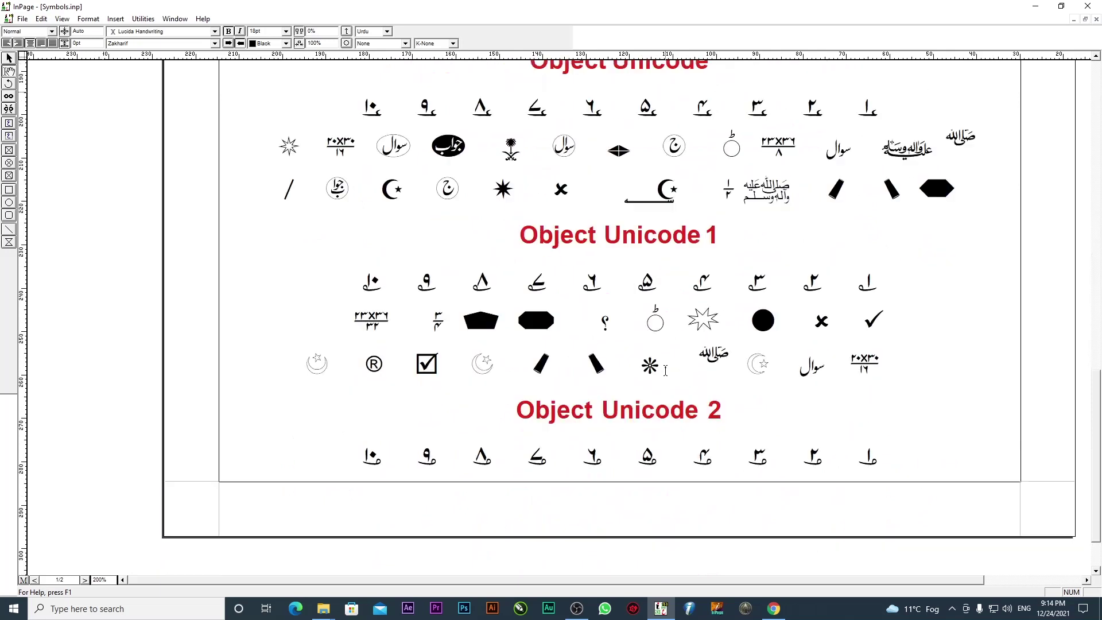
{"action": "scroll", "coordinate": [658, 366], "scroll_direction": "up", "scroll_amount": 15}
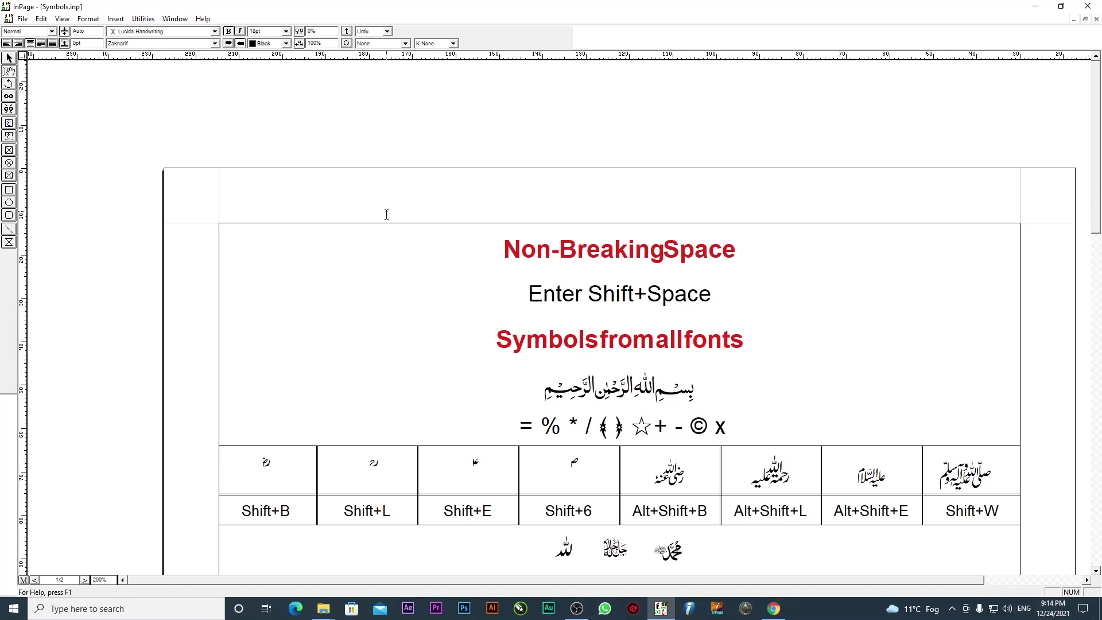
{"action": "scroll", "coordinate": [388, 217], "scroll_direction": "down", "scroll_amount": 2}
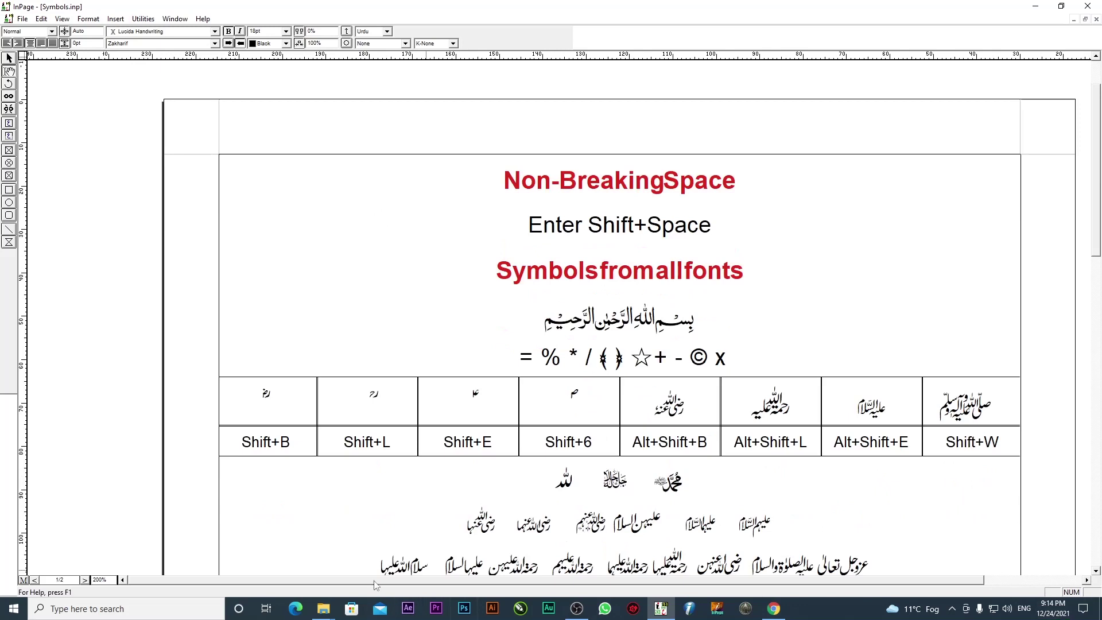
{"action": "left_click_drag", "start_coordinate": [374, 580], "coordinate": [466, 580]}
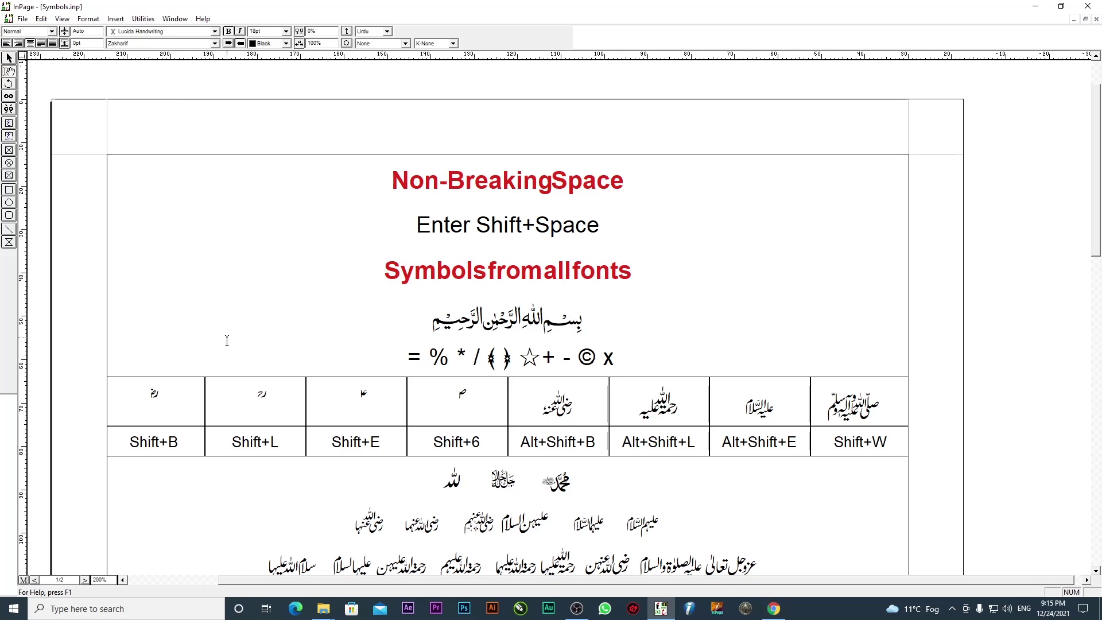
Switch to the YouTube channel's videos page in Chrome and look through the uploads for the InPage 3 Professional download and tutorial videos
{"action": "left_click", "coordinate": [774, 608]}
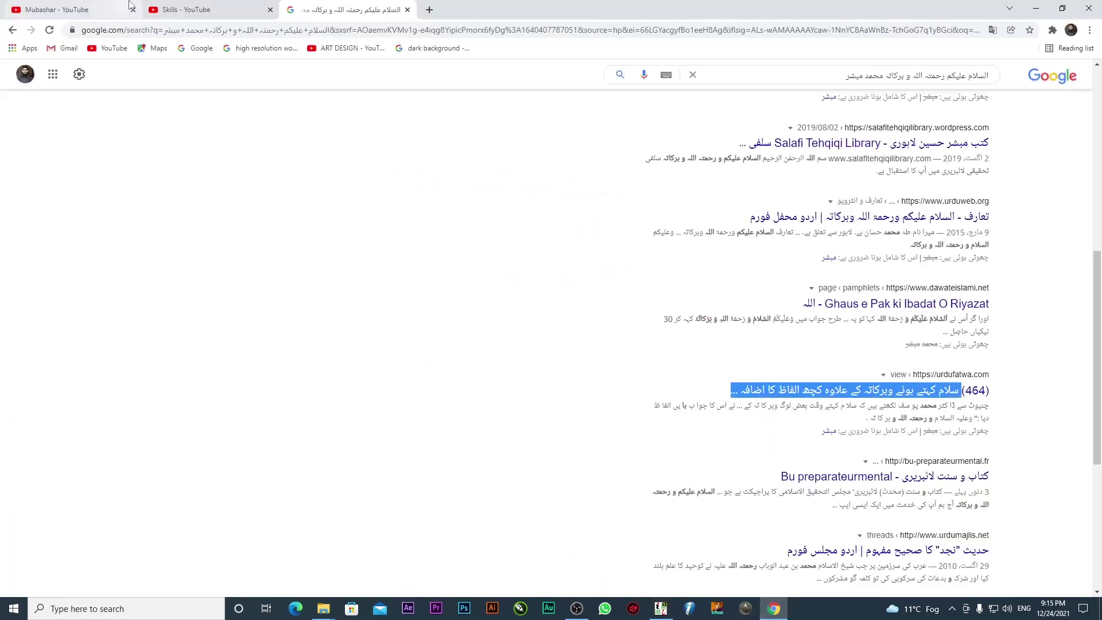
{"action": "left_click", "coordinate": [38, 8]}
{"action": "scroll", "coordinate": [339, 287], "scroll_direction": "up", "scroll_amount": 2}
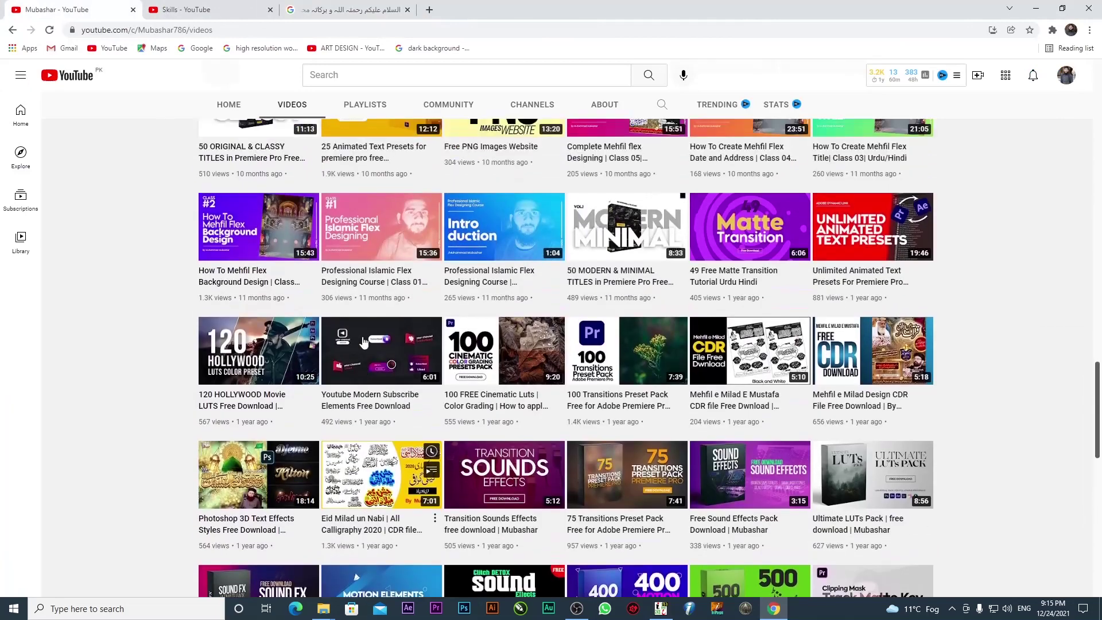
{"action": "scroll", "coordinate": [356, 322], "scroll_direction": "down", "scroll_amount": 10}
{"action": "scroll", "coordinate": [362, 339], "scroll_direction": "down", "scroll_amount": 3}
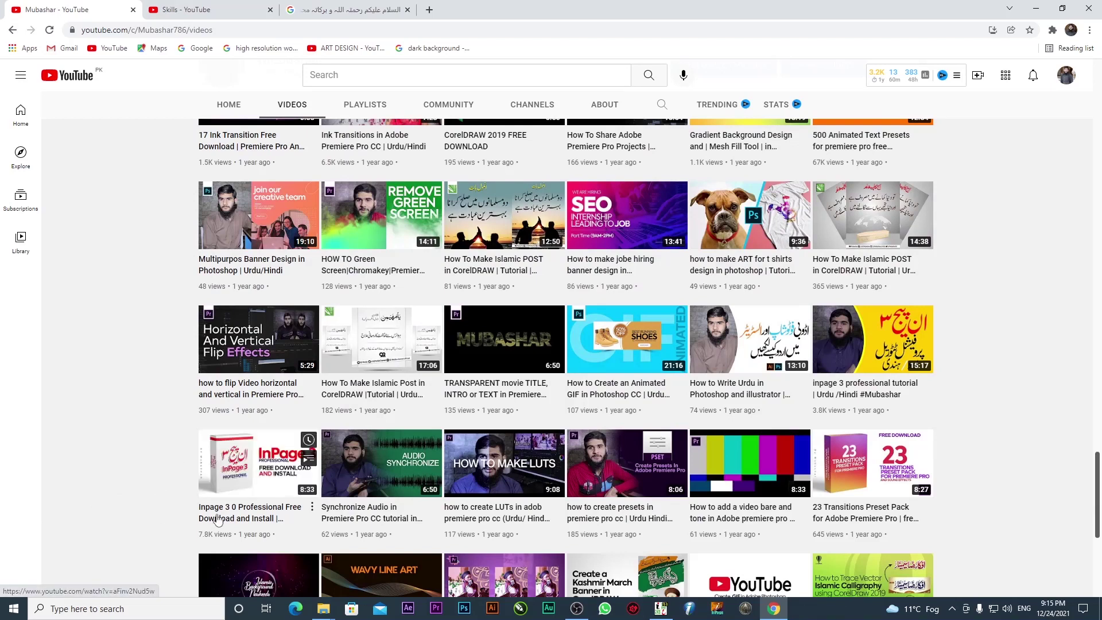
{"action": "scroll", "coordinate": [207, 477], "scroll_direction": "up", "scroll_amount": 1}
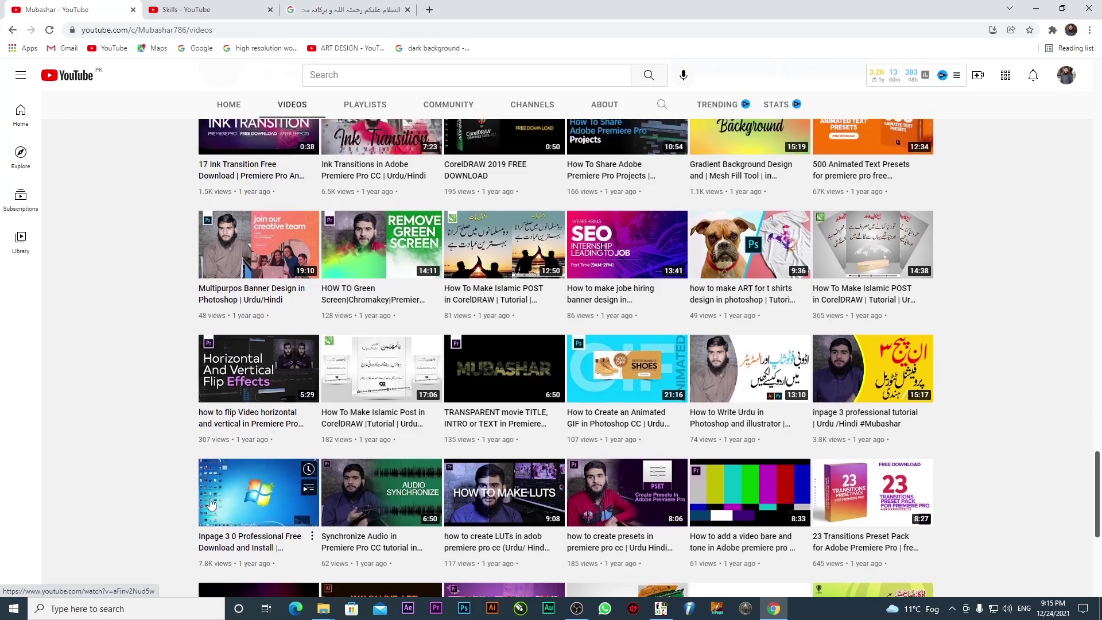
{"action": "scroll", "coordinate": [211, 504], "scroll_direction": "up", "scroll_amount": 20}
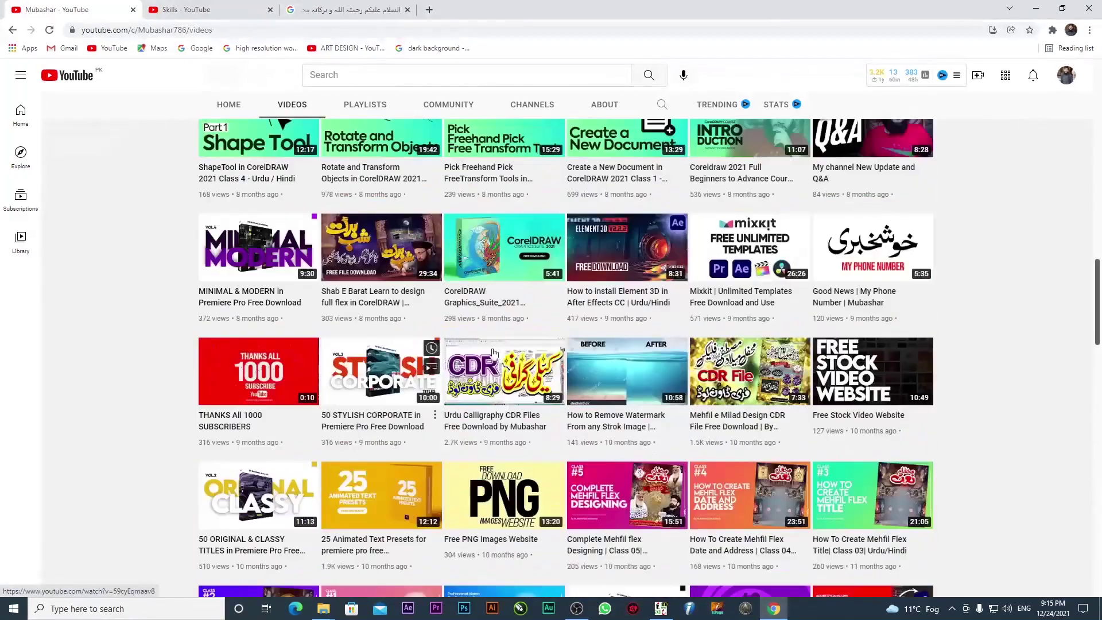
{"action": "scroll", "coordinate": [500, 336], "scroll_direction": "up", "scroll_amount": 15}
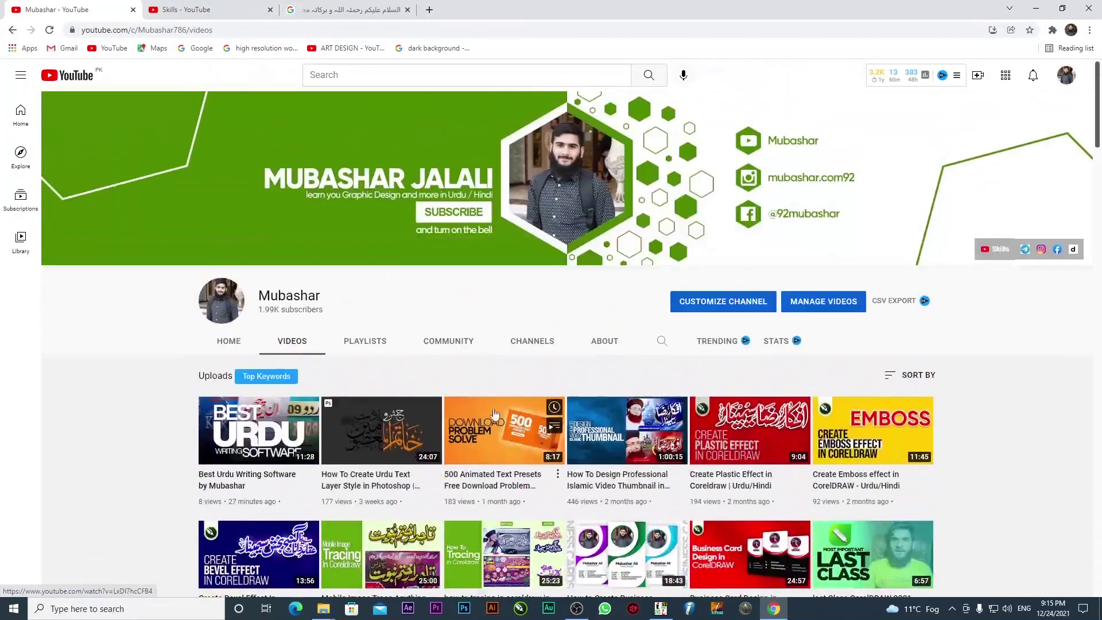